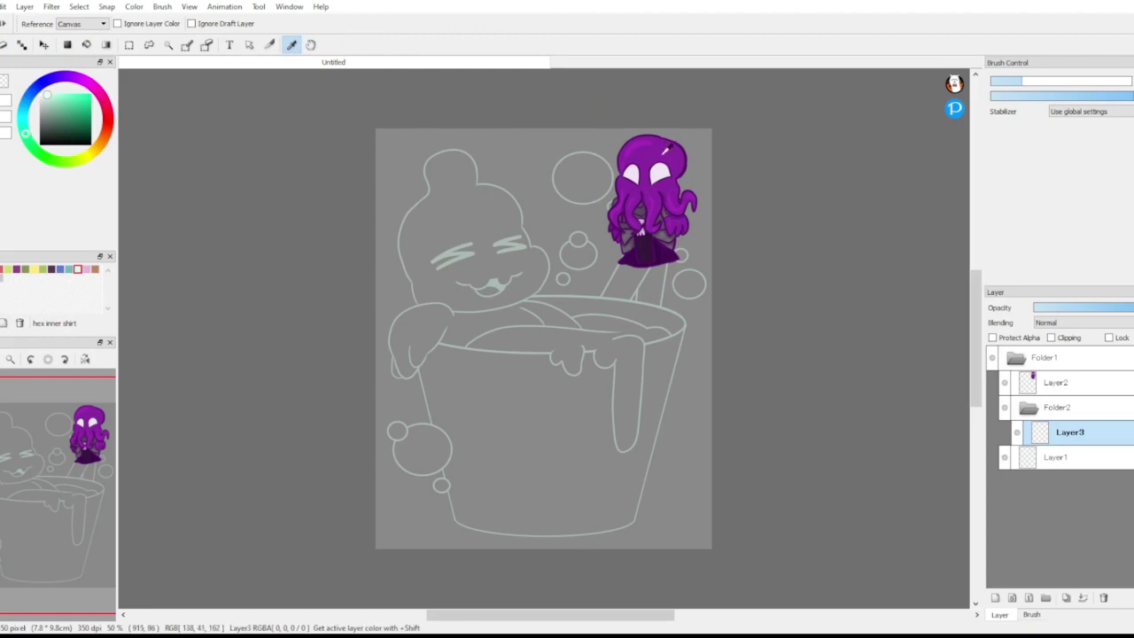
# Step: Sample the purple from the reference octopus and sketch its rounded head outline over the grey figure's head on Layer3
pyautogui.click(669, 149)
pyautogui.click(3, 359)
pyautogui.click(3, 359)
pyautogui.moveTo(37, 443); pyautogui.dragTo(33, 453)
pyautogui.press('b')
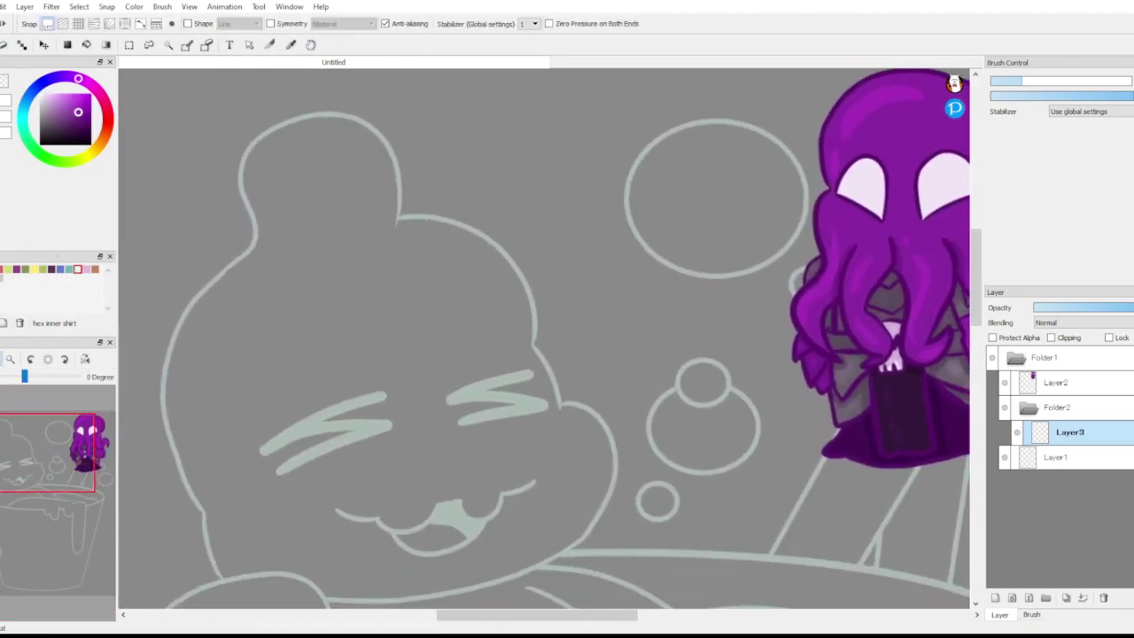
pyautogui.click(4, 359)
pyautogui.moveTo(317, 445)
pyautogui.mouseDown()
pyautogui.moveTo(285, 431)
pyautogui.moveTo(393, 265)
pyautogui.mouseUp()
pyautogui.moveTo(556, 381)
pyautogui.mouseDown()
pyautogui.moveTo(477, 246)
pyautogui.moveTo(335, 271)
pyautogui.moveTo(357, 264)
pyautogui.moveTo(284, 331)
pyautogui.moveTo(355, 272)
pyautogui.moveTo(309, 296)
pyautogui.moveTo(425, 248)
pyautogui.moveTo(355, 278)
pyautogui.mouseUp()
pyautogui.click(6, 47)
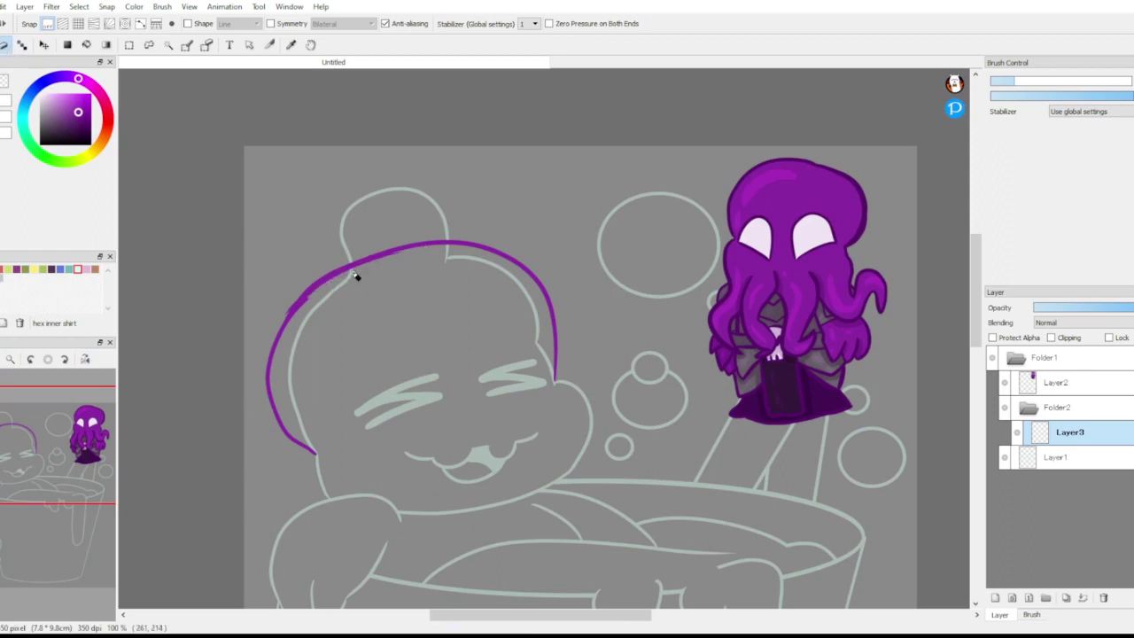
pyautogui.click(0, 45)
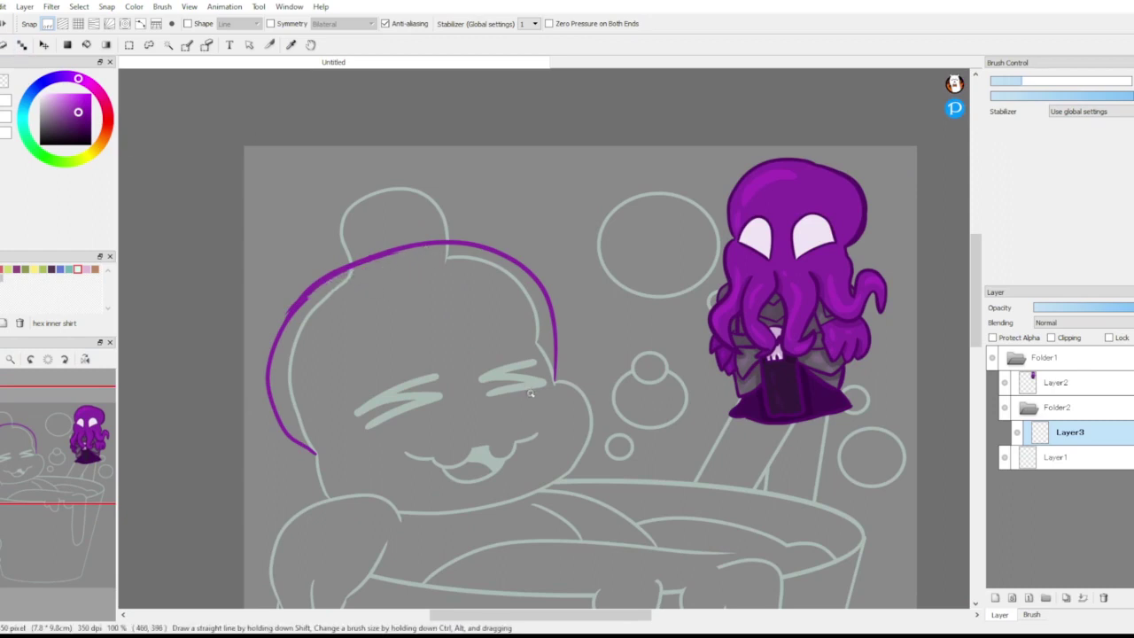
# Step: Sketch the right hooked tentacle, the middle curled tentacle and the spiral tentacle below the face, redoing the spiral's lower part
pyautogui.moveTo(529, 412)
pyautogui.mouseDown()
pyautogui.moveTo(632, 429)
pyautogui.moveTo(680, 406)
pyautogui.moveTo(674, 422)
pyautogui.moveTo(693, 433)
pyautogui.moveTo(663, 498)
pyautogui.mouseUp()
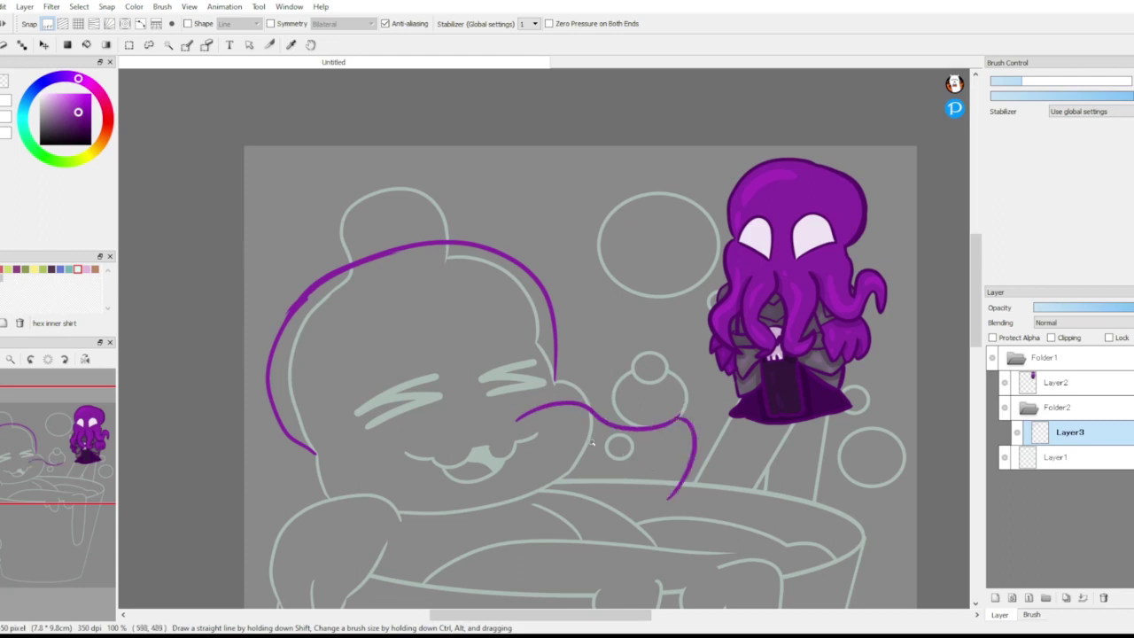
pyautogui.moveTo(523, 436)
pyautogui.mouseDown()
pyautogui.moveTo(559, 479)
pyautogui.moveTo(656, 457)
pyautogui.moveTo(640, 513)
pyautogui.moveTo(684, 454)
pyautogui.mouseUp()
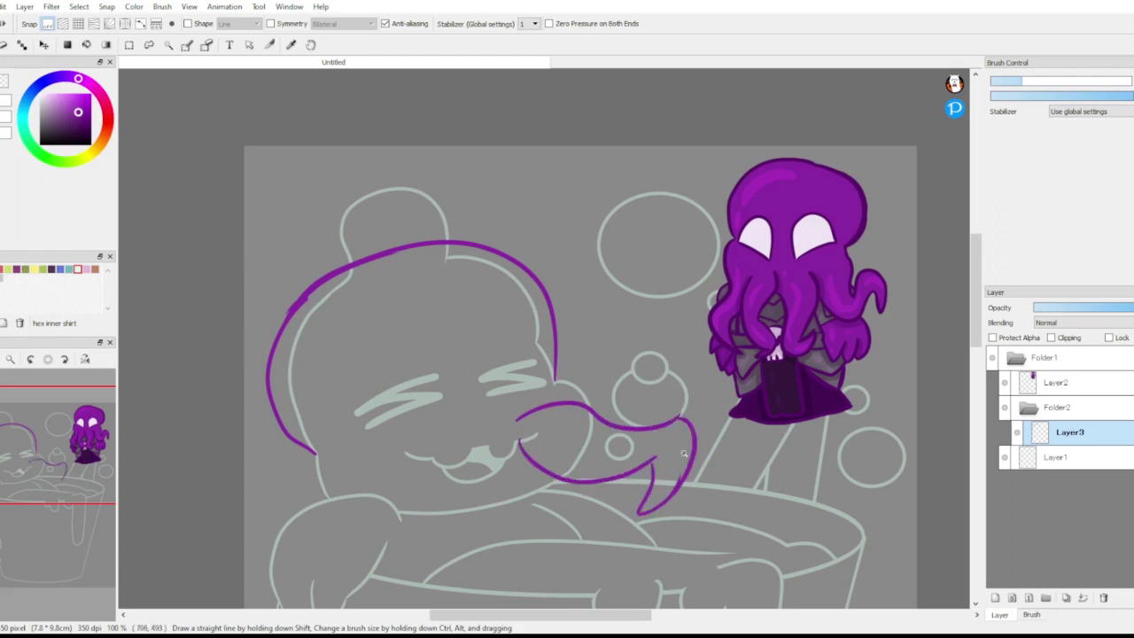
pyautogui.moveTo(447, 436)
pyautogui.mouseDown()
pyautogui.moveTo(442, 487)
pyautogui.moveTo(535, 512)
pyautogui.moveTo(531, 551)
pyautogui.moveTo(519, 546)
pyautogui.moveTo(541, 569)
pyautogui.moveTo(549, 492)
pyautogui.moveTo(532, 464)
pyautogui.mouseUp()
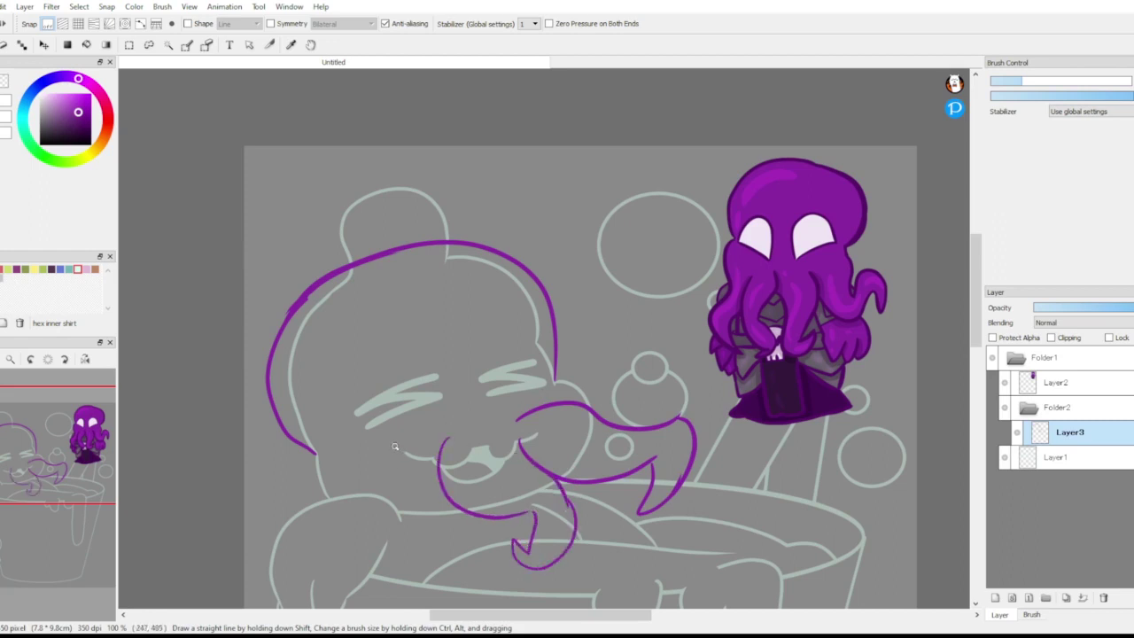
pyautogui.moveTo(394, 448)
pyautogui.mouseDown()
pyautogui.moveTo(424, 536)
pyautogui.moveTo(415, 513)
pyautogui.moveTo(420, 561)
pyautogui.moveTo(401, 568)
pyautogui.moveTo(476, 582)
pyautogui.mouseUp()
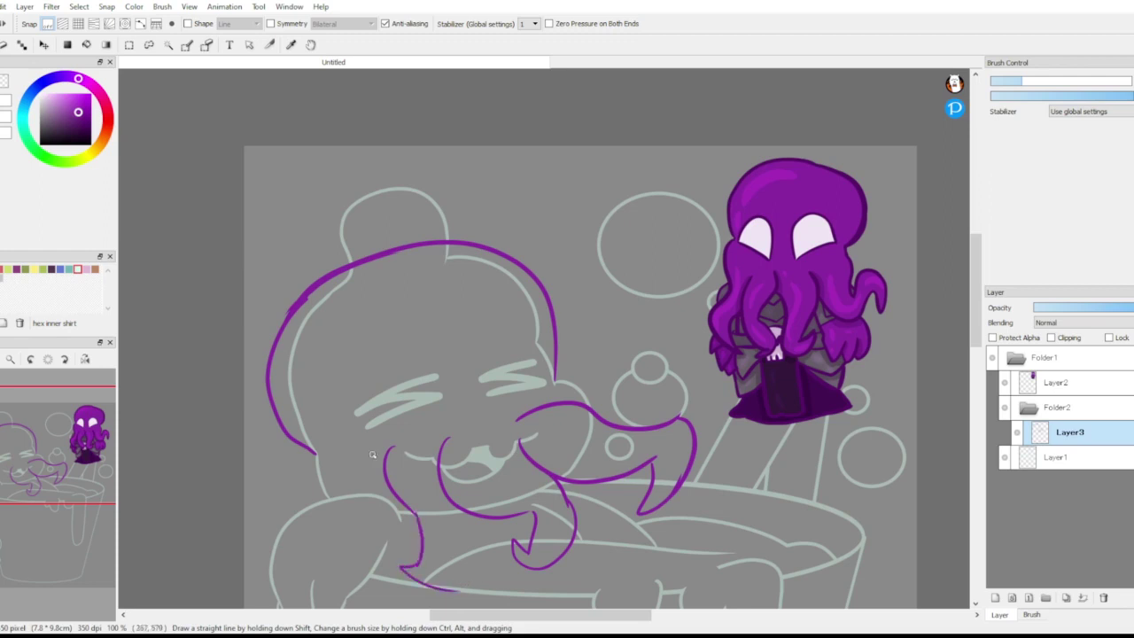
pyautogui.hotkey('ctrl', 'z')
pyautogui.moveTo(422, 541)
pyautogui.mouseDown()
pyautogui.moveTo(465, 578)
pyautogui.moveTo(497, 532)
pyautogui.moveTo(488, 523)
pyautogui.moveTo(495, 540)
pyautogui.moveTo(465, 544)
pyautogui.mouseUp()
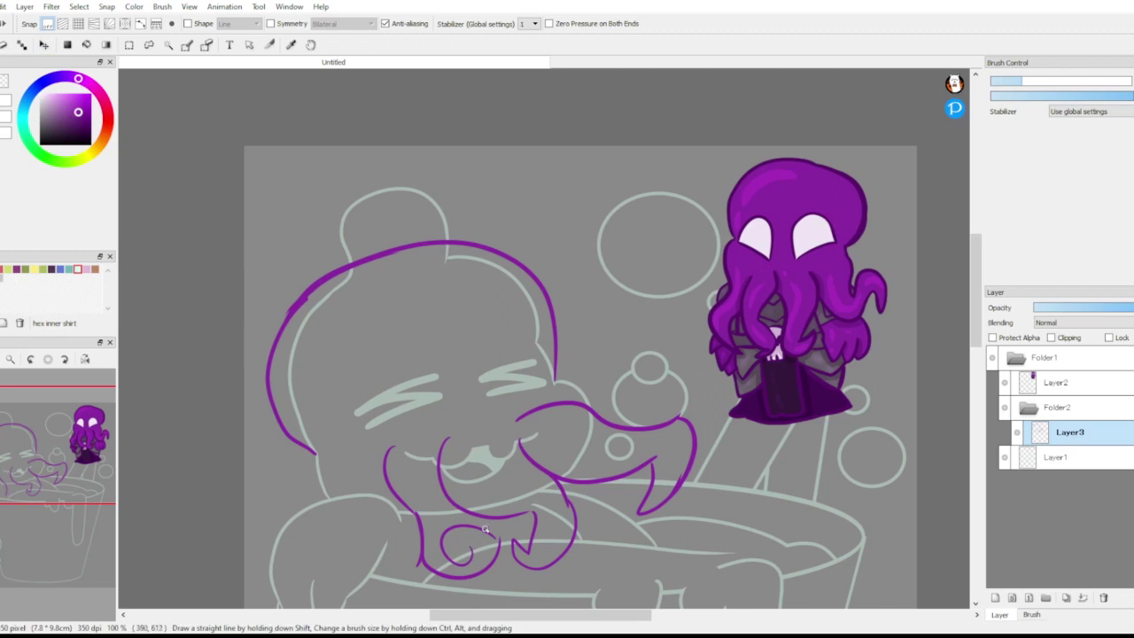
# Step: Sketch the left tentacle with its pointed tip behind the arm and erase its upper connecting line beside the face
pyautogui.moveTo(342, 494); pyautogui.dragTo(399, 452)
pyautogui.moveTo(316, 505)
pyautogui.mouseDown()
pyautogui.moveTo(285, 488)
pyautogui.moveTo(281, 468)
pyautogui.moveTo(275, 536)
pyautogui.mouseUp()
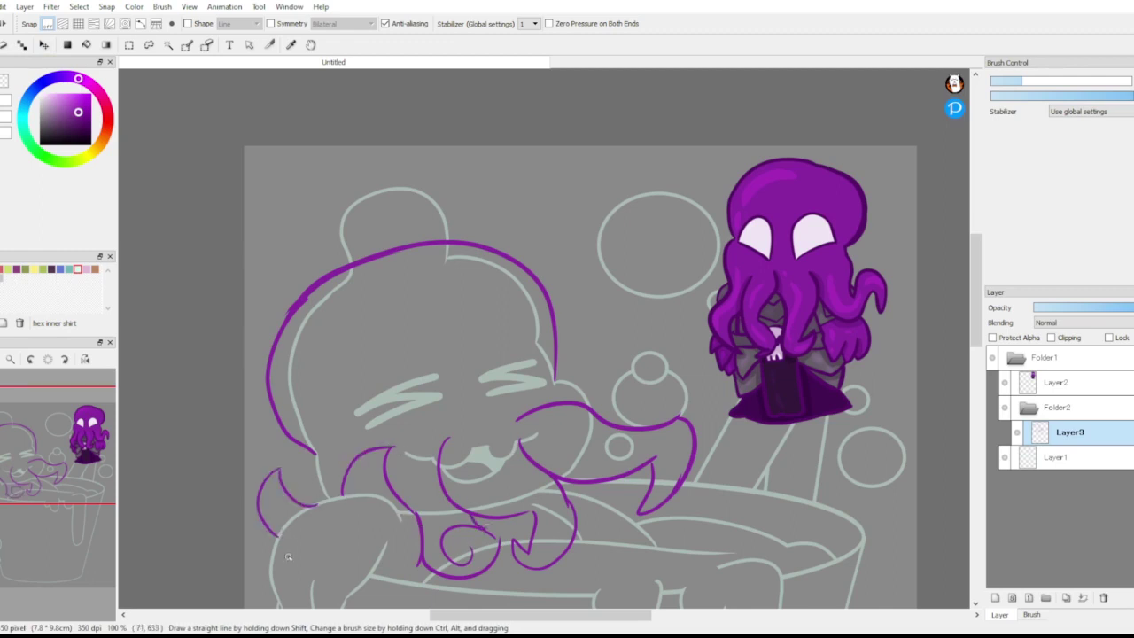
pyautogui.click(3, 46)
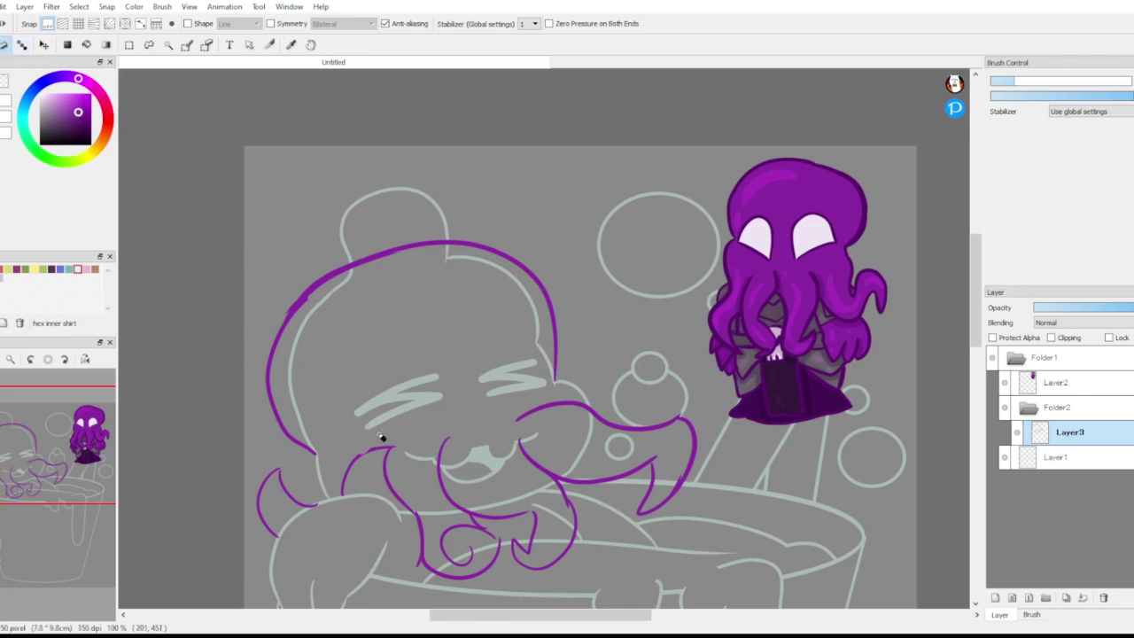
pyautogui.moveTo(380, 436); pyautogui.dragTo(375, 457)
pyautogui.press('b')
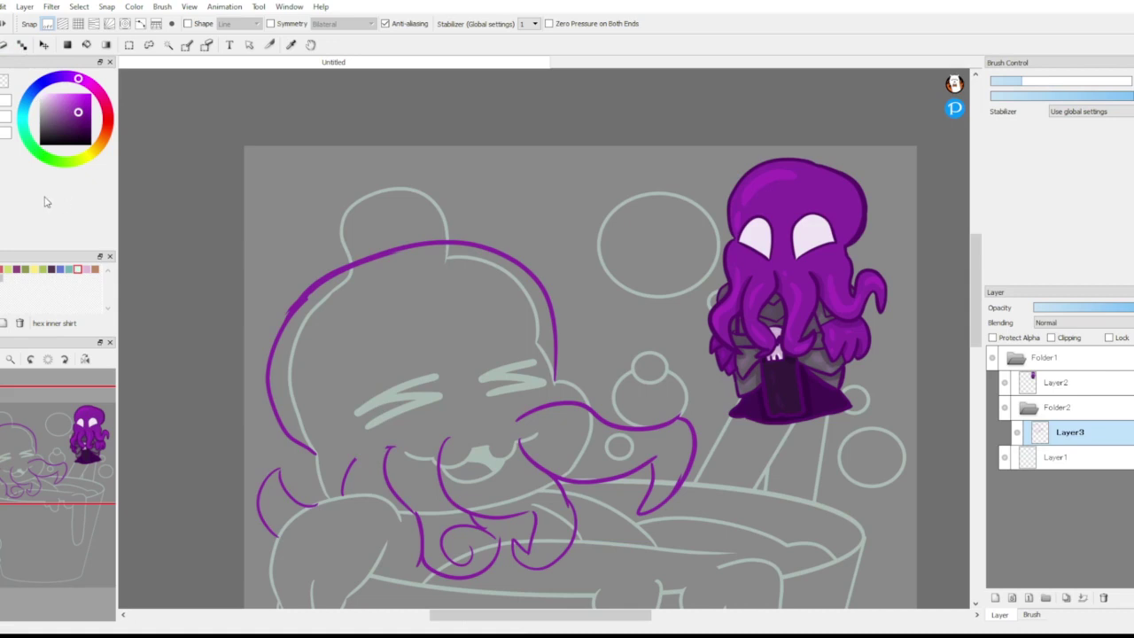
# Step: Sketch pointed purple claws on the hand hanging over the bucket's edge
pyautogui.moveTo(43, 486)
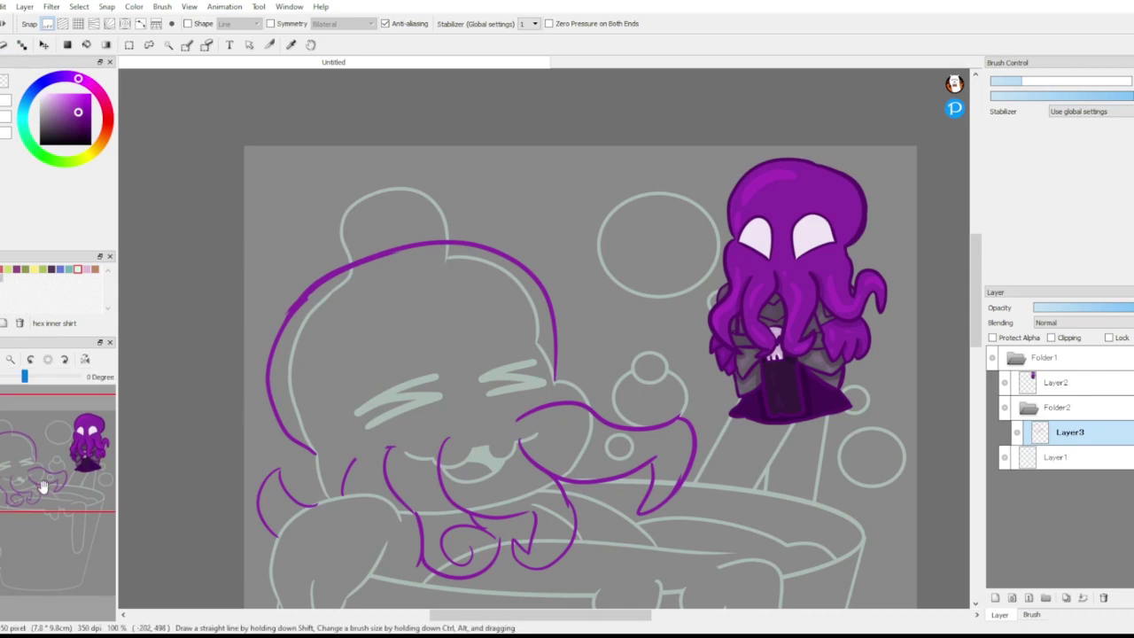
pyautogui.moveTo(40, 493); pyautogui.dragTo(44, 481)
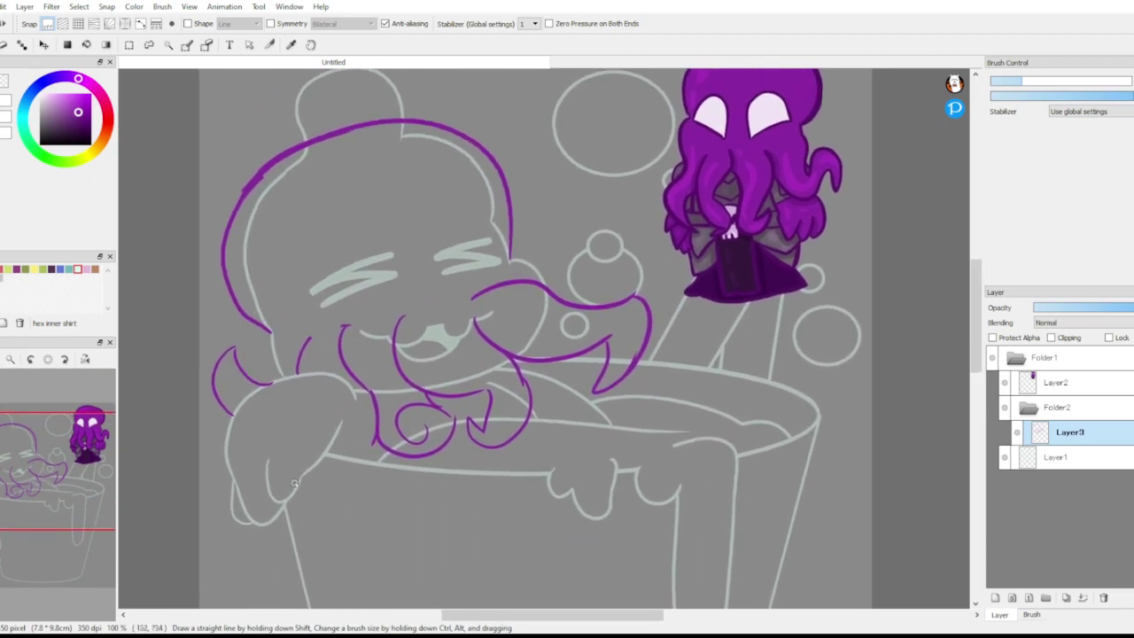
pyautogui.moveTo(265, 467)
pyautogui.mouseDown()
pyautogui.moveTo(284, 522)
pyautogui.moveTo(316, 459)
pyautogui.mouseUp()
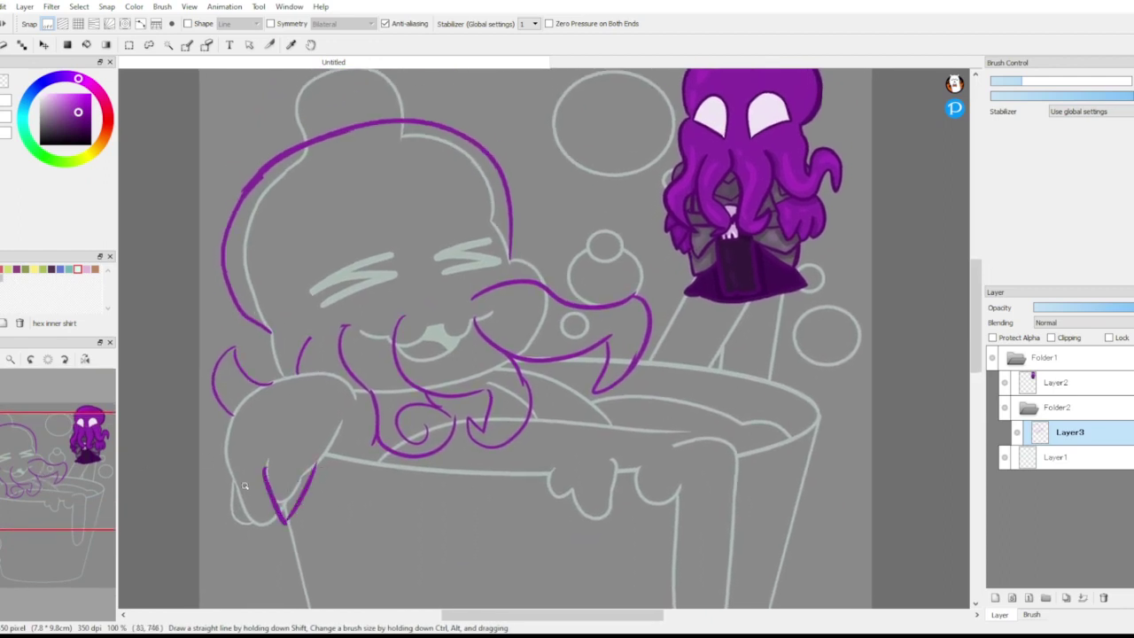
pyautogui.moveTo(235, 483)
pyautogui.mouseDown()
pyautogui.moveTo(249, 512)
pyautogui.moveTo(279, 507)
pyautogui.moveTo(254, 527)
pyautogui.mouseUp()
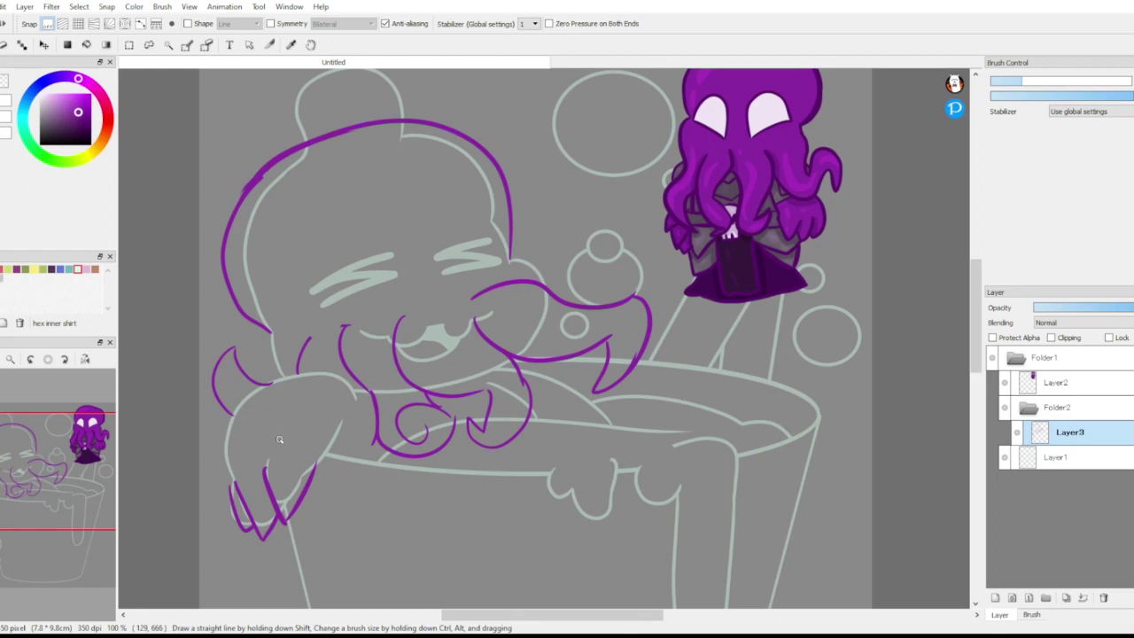
# Step: Move Layer1 into Folder2 with the purple sketch and lower the folder's opacity
pyautogui.moveTo(1066, 457); pyautogui.dragTo(1056, 421)
pyautogui.click(1057, 406)
pyautogui.click(1086, 311)
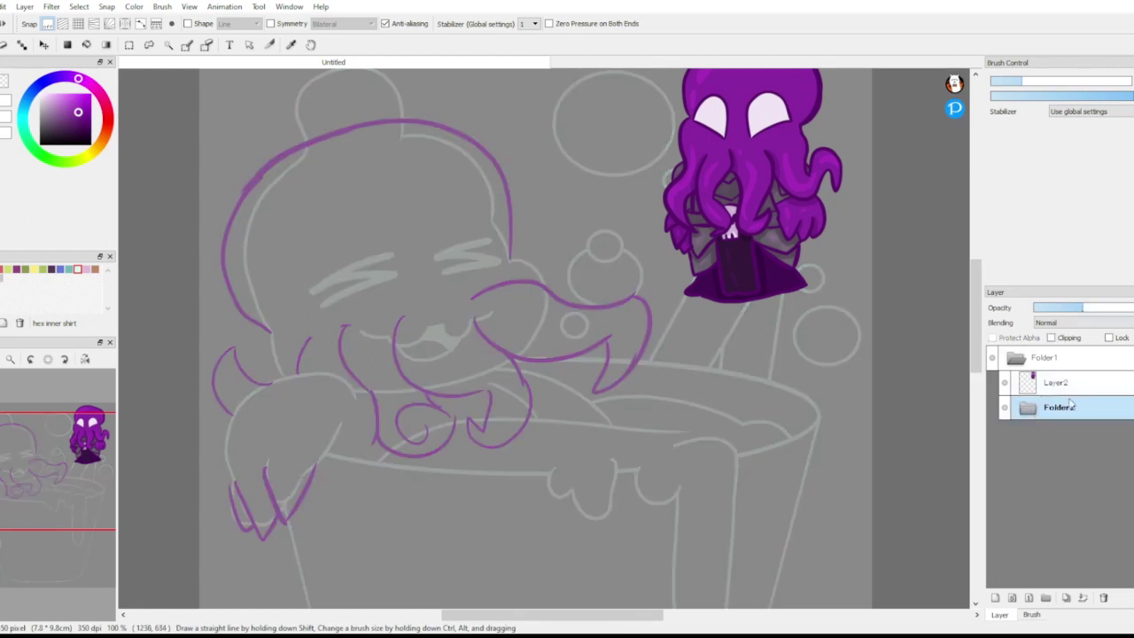
# Step: Create a new folder with an empty layer inside it above Folder2 and switch the brush colour to black
pyautogui.click(1046, 598)
pyautogui.click(995, 598)
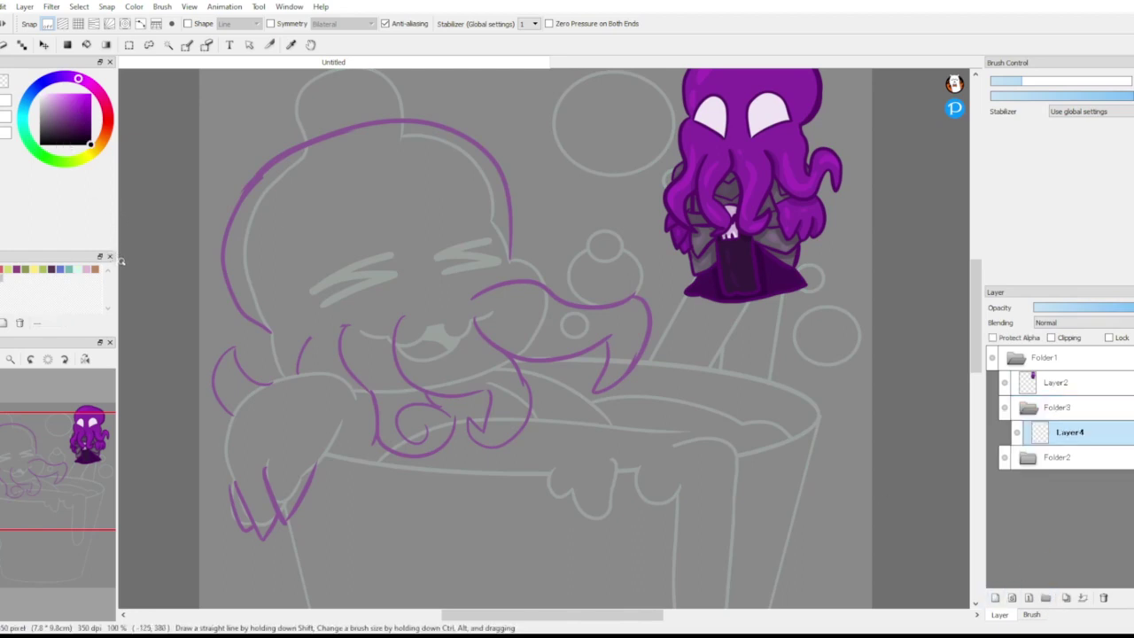
# Step: Ink the head outline in black over the sketch, clean its lower left end and add the line down to the arm
pyautogui.click(27, 356)
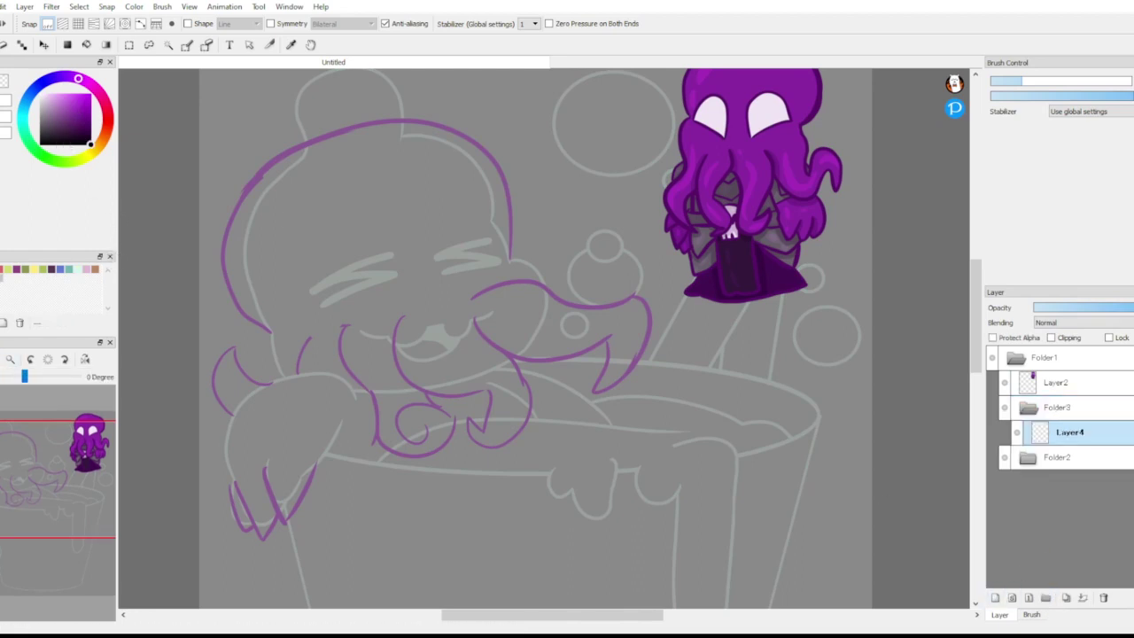
pyautogui.moveTo(39, 483); pyautogui.dragTo(21, 459)
pyautogui.click(2, 359)
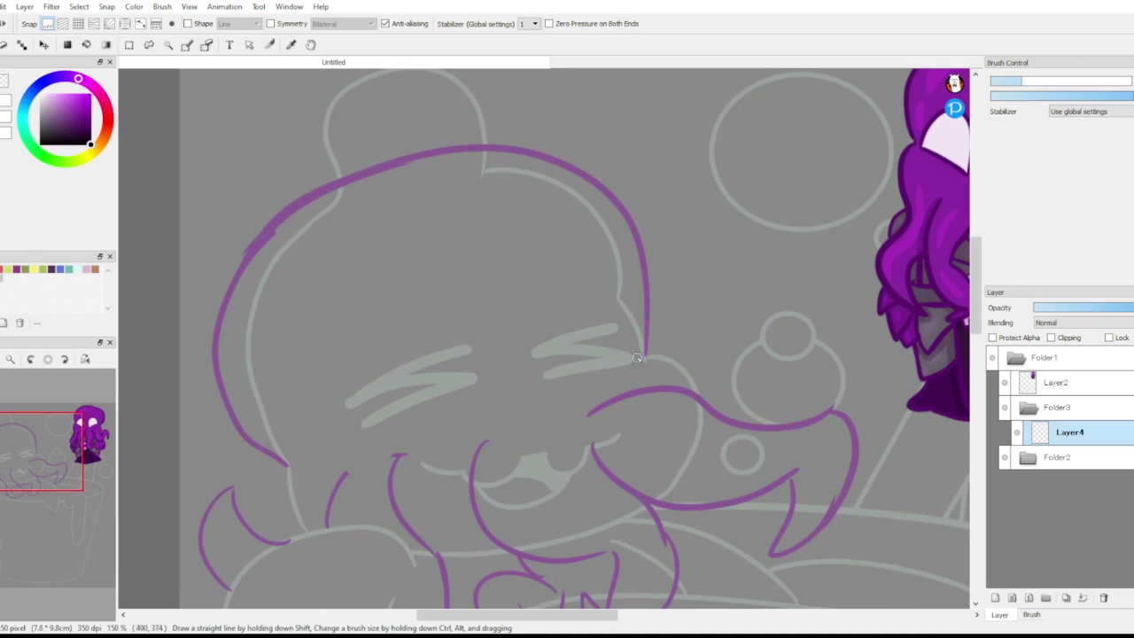
pyautogui.moveTo(642, 357)
pyautogui.mouseDown()
pyautogui.moveTo(646, 346)
pyautogui.moveTo(209, 301)
pyautogui.moveTo(312, 464)
pyautogui.mouseUp()
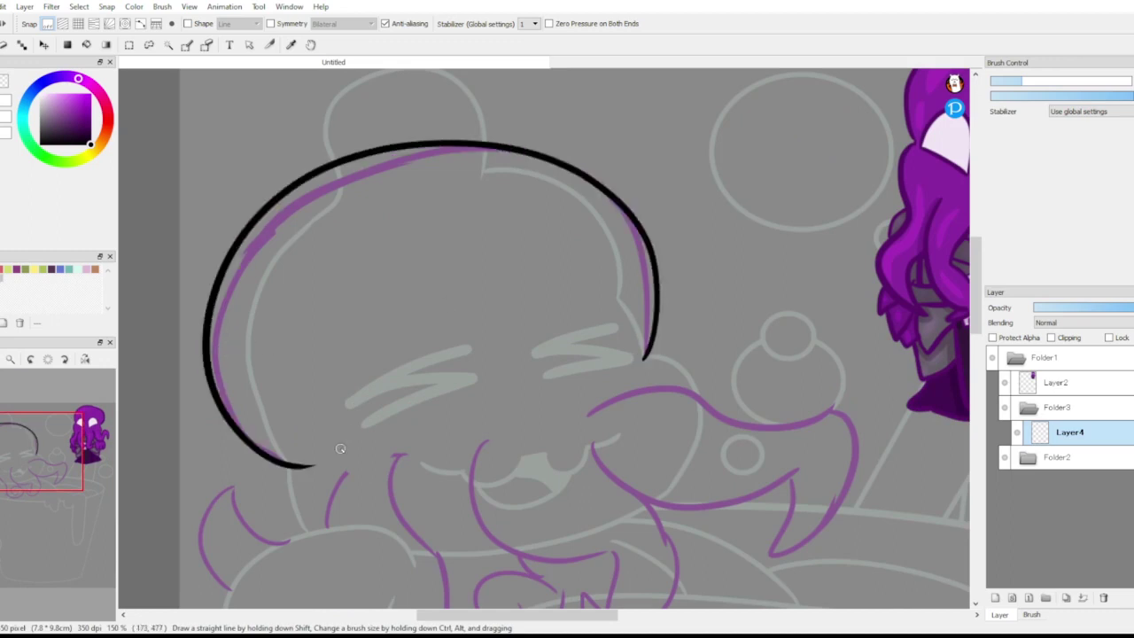
pyautogui.click(4, 45)
pyautogui.moveTo(296, 459)
pyautogui.mouseDown()
pyautogui.moveTo(292, 471)
pyautogui.moveTo(324, 458)
pyautogui.mouseUp()
pyautogui.moveTo(285, 465); pyautogui.dragTo(304, 531)
# Step: Ink the three pointed claws of the hand hanging over the bucket's edge
pyautogui.moveTo(16, 489); pyautogui.dragTo(12, 497)
pyautogui.moveTo(326, 410)
pyautogui.mouseDown()
pyautogui.moveTo(333, 457)
pyautogui.moveTo(378, 487)
pyautogui.moveTo(356, 497)
pyautogui.moveTo(415, 399)
pyautogui.mouseUp()
pyautogui.moveTo(285, 440); pyautogui.dragTo(321, 521)
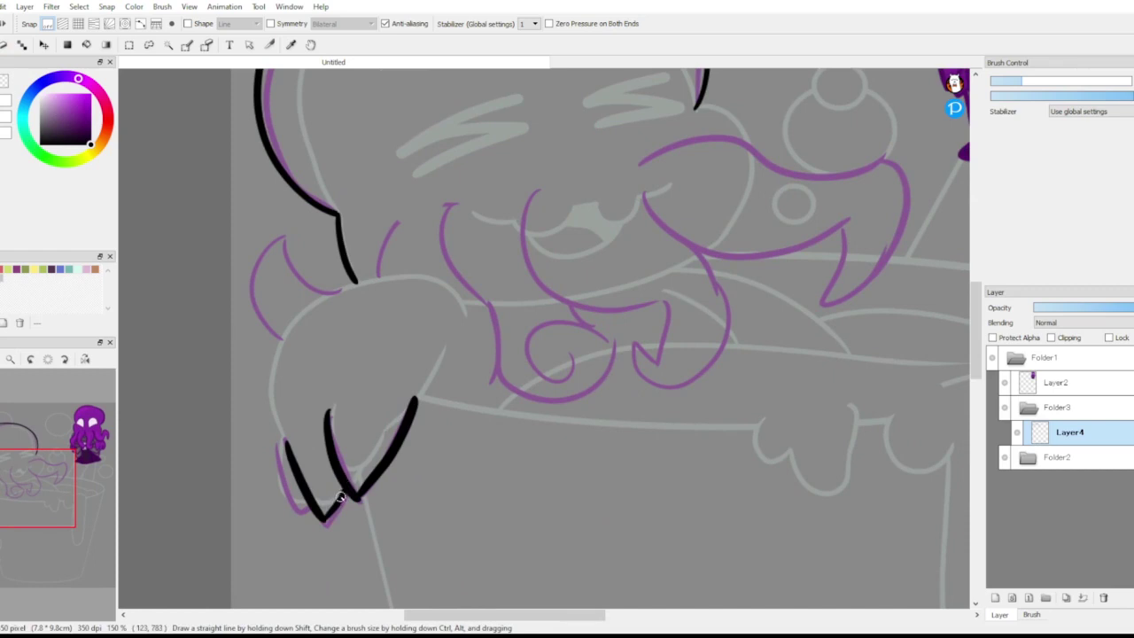
pyautogui.moveTo(274, 440); pyautogui.dragTo(308, 496)
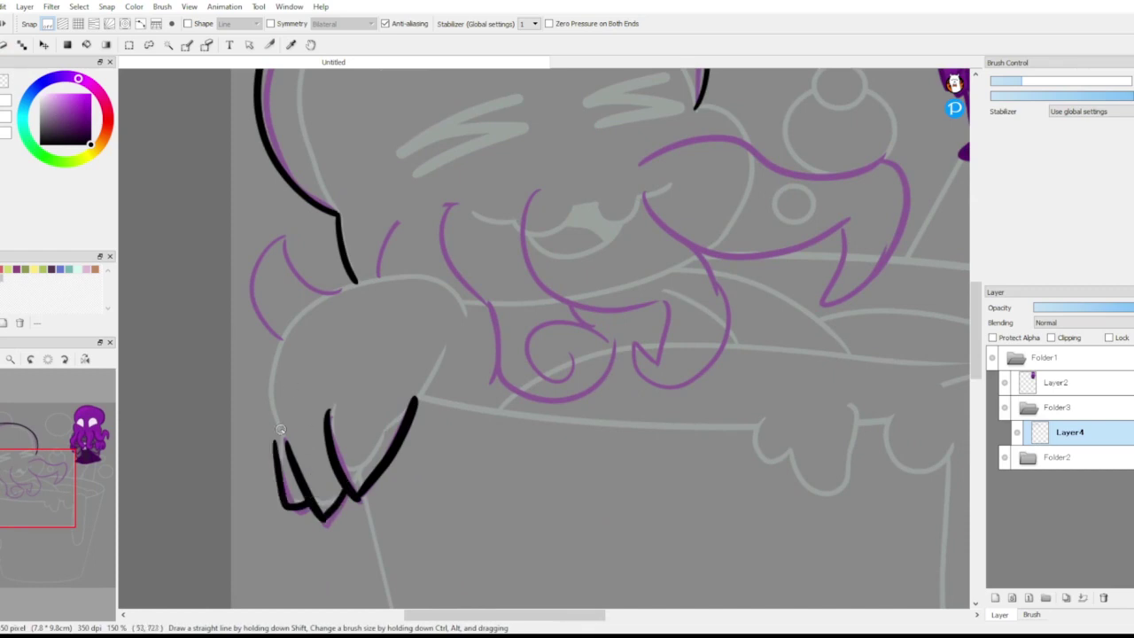
# Step: Ink the arm's outer curve from the claws to the shoulder, redo its inner end and add the arm's inner edge
pyautogui.moveTo(275, 441)
pyautogui.mouseDown()
pyautogui.moveTo(274, 375)
pyautogui.moveTo(318, 295)
pyautogui.moveTo(468, 299)
pyautogui.moveTo(466, 326)
pyautogui.mouseUp()
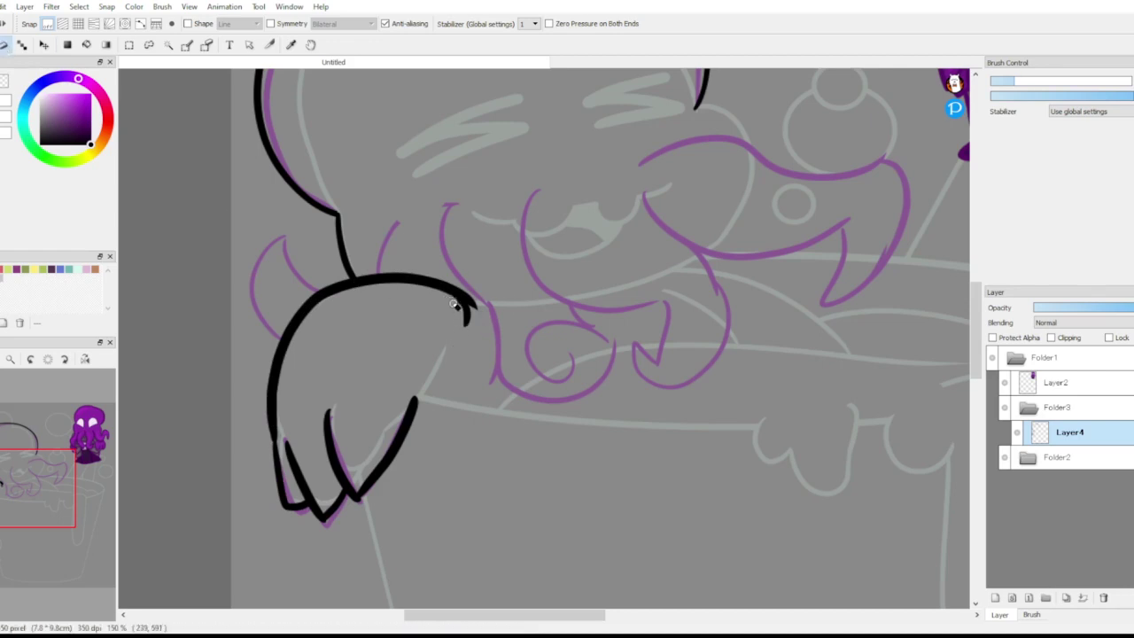
pyautogui.hotkey('ctrl', 'z')
pyautogui.hotkey('ctrl', 'z')
pyautogui.moveTo(487, 300); pyautogui.dragTo(465, 319)
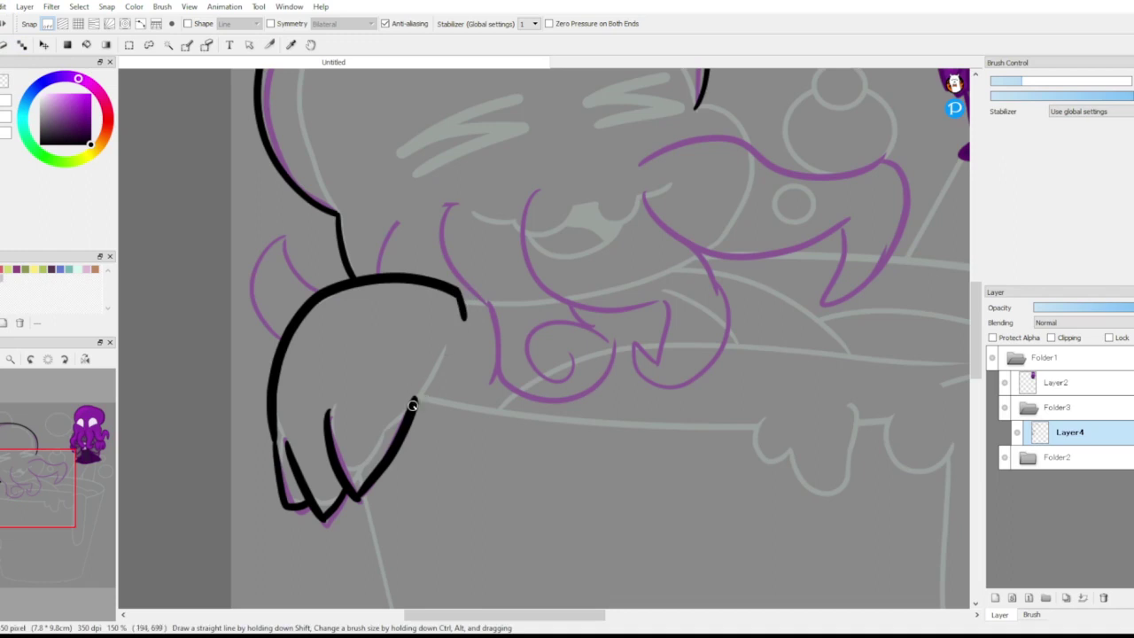
pyautogui.moveTo(412, 405); pyautogui.dragTo(444, 347)
# Step: Ink the left tentacle, the spiral tentacle and the middle hooked tentacle, erasing the middle one's excess line at its upper end
pyautogui.moveTo(317, 293)
pyautogui.mouseDown()
pyautogui.moveTo(261, 284)
pyautogui.moveTo(282, 339)
pyautogui.mouseUp()
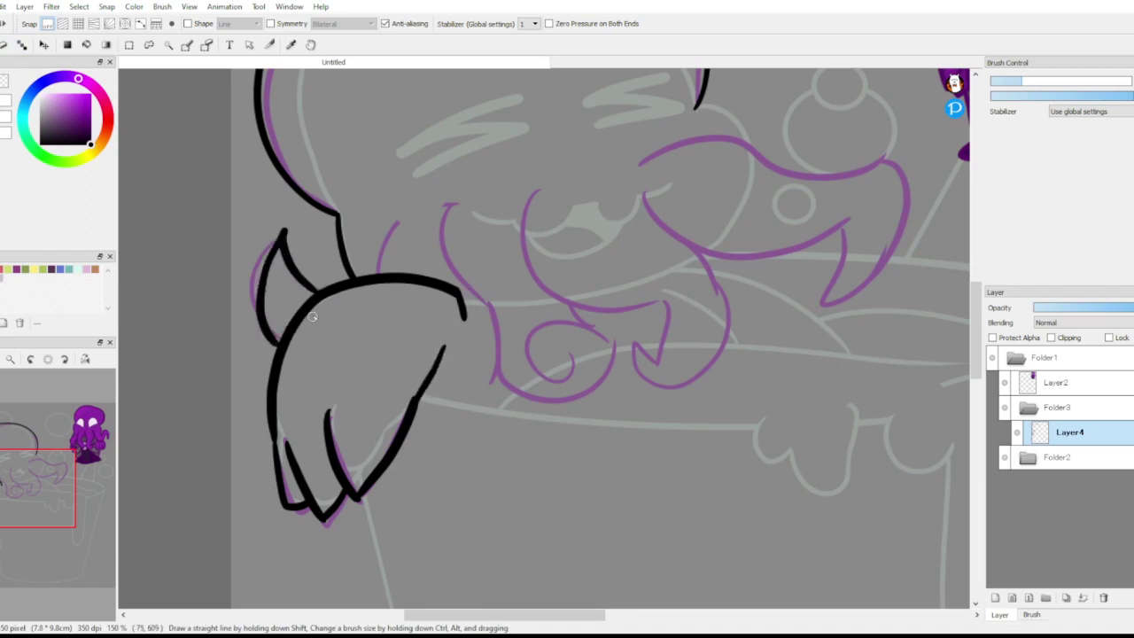
pyautogui.moveTo(379, 271)
pyautogui.mouseDown()
pyautogui.moveTo(408, 210)
pyautogui.moveTo(463, 204)
pyautogui.moveTo(452, 205)
pyautogui.moveTo(466, 283)
pyautogui.moveTo(495, 349)
pyautogui.moveTo(572, 398)
pyautogui.moveTo(571, 310)
pyautogui.moveTo(580, 364)
pyautogui.mouseUp()
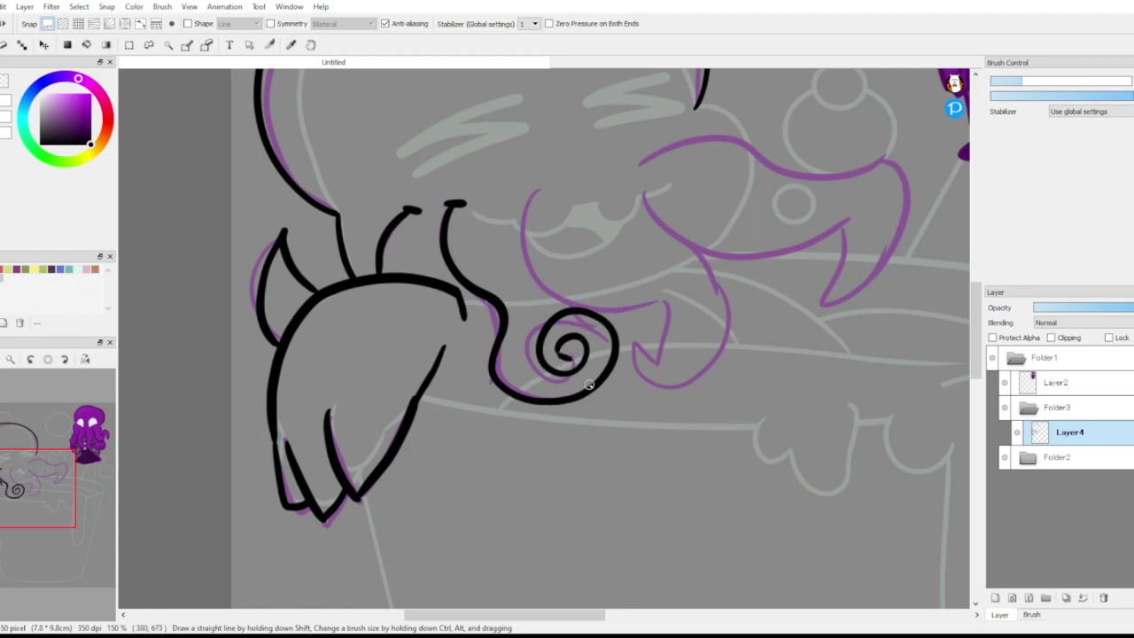
pyautogui.moveTo(537, 187)
pyautogui.mouseDown()
pyautogui.moveTo(564, 309)
pyautogui.moveTo(671, 310)
pyautogui.moveTo(647, 352)
pyautogui.moveTo(657, 389)
pyautogui.moveTo(731, 306)
pyautogui.moveTo(639, 205)
pyautogui.mouseUp()
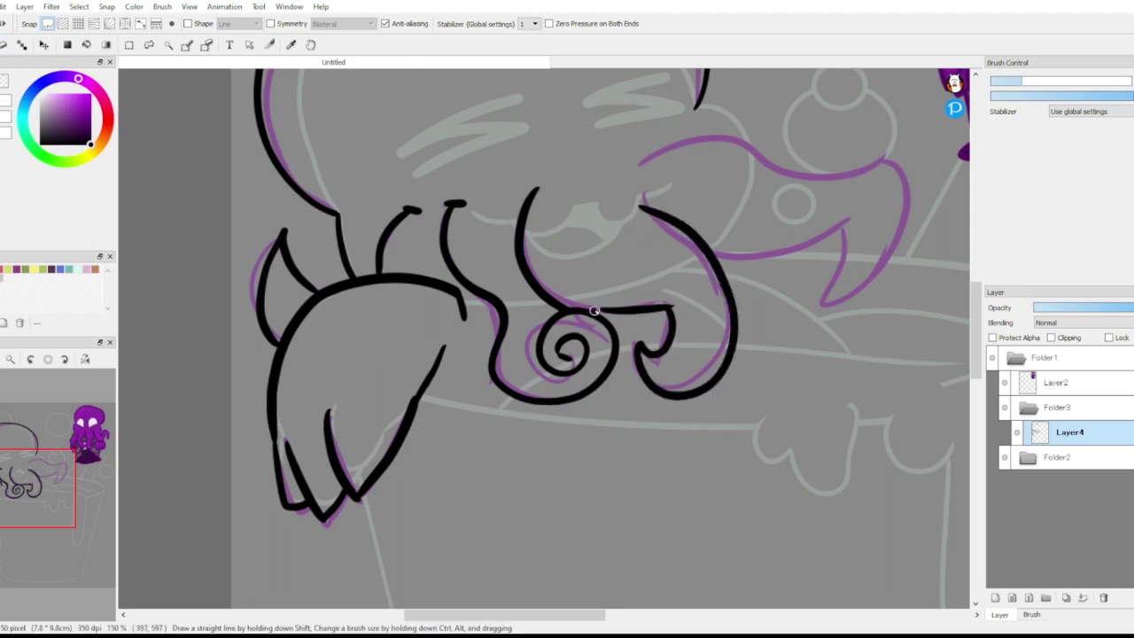
pyautogui.click(3, 45)
pyautogui.moveTo(640, 207)
pyautogui.mouseDown()
pyautogui.moveTo(664, 215)
pyautogui.moveTo(658, 230)
pyautogui.moveTo(725, 249)
pyautogui.mouseUp()
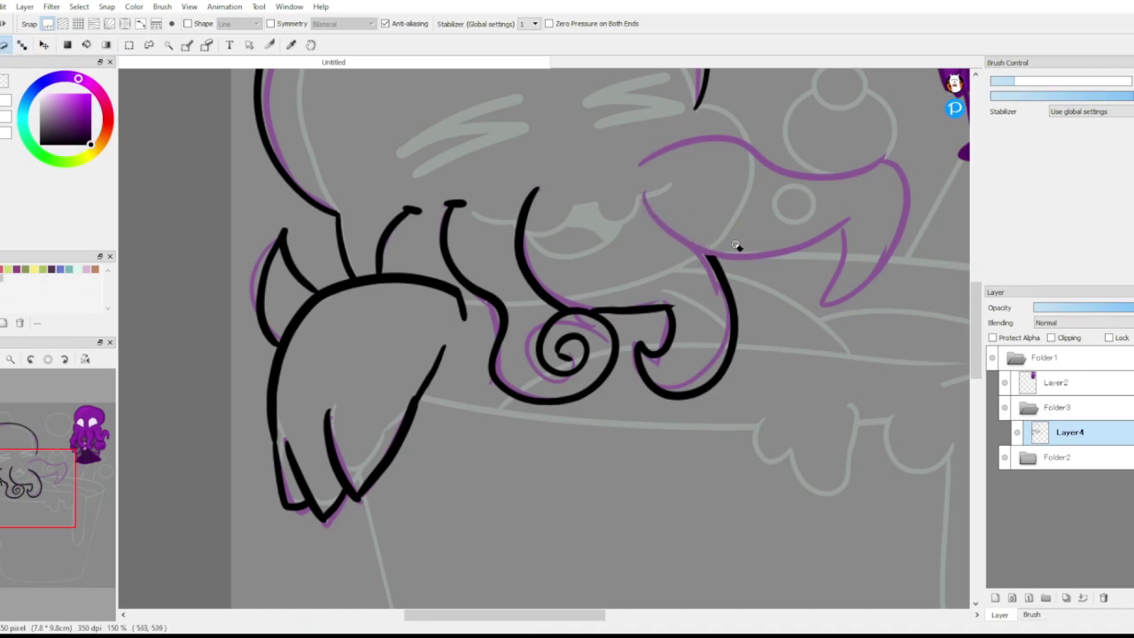
# Step: Ink the large right hooked tentacle and the cheek curve joining it to the head
pyautogui.moveTo(11, 494); pyautogui.dragTo(41, 478)
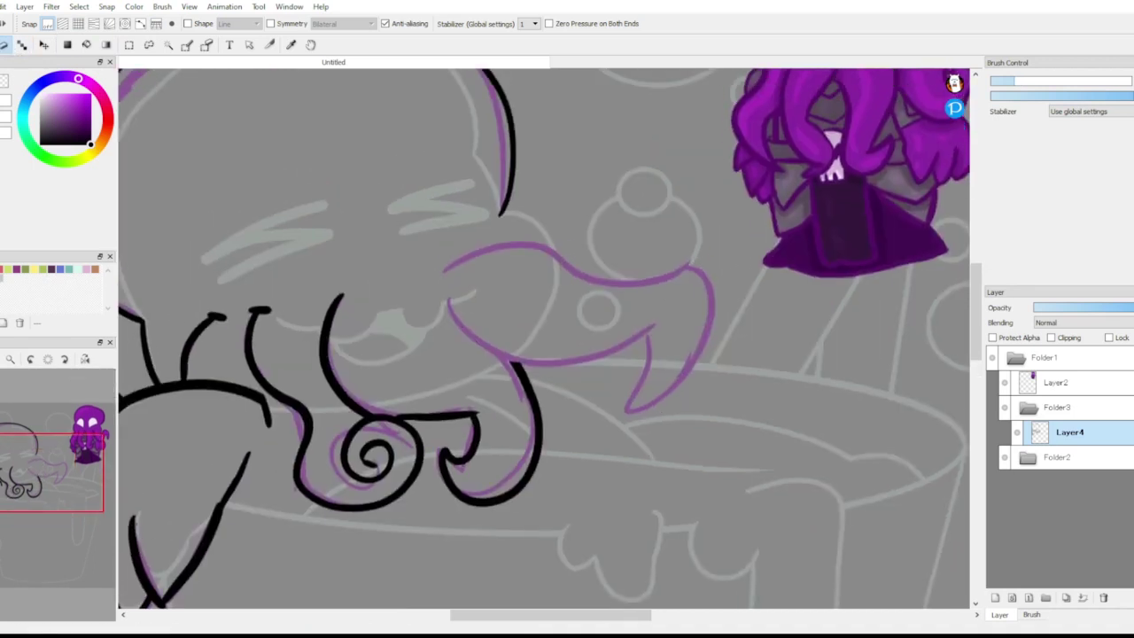
pyautogui.press('b')
pyautogui.moveTo(448, 301)
pyautogui.mouseDown()
pyautogui.moveTo(610, 350)
pyautogui.moveTo(653, 324)
pyautogui.moveTo(638, 346)
pyautogui.moveTo(636, 333)
pyautogui.moveTo(632, 391)
pyautogui.moveTo(676, 393)
pyautogui.moveTo(533, 255)
pyautogui.mouseUp()
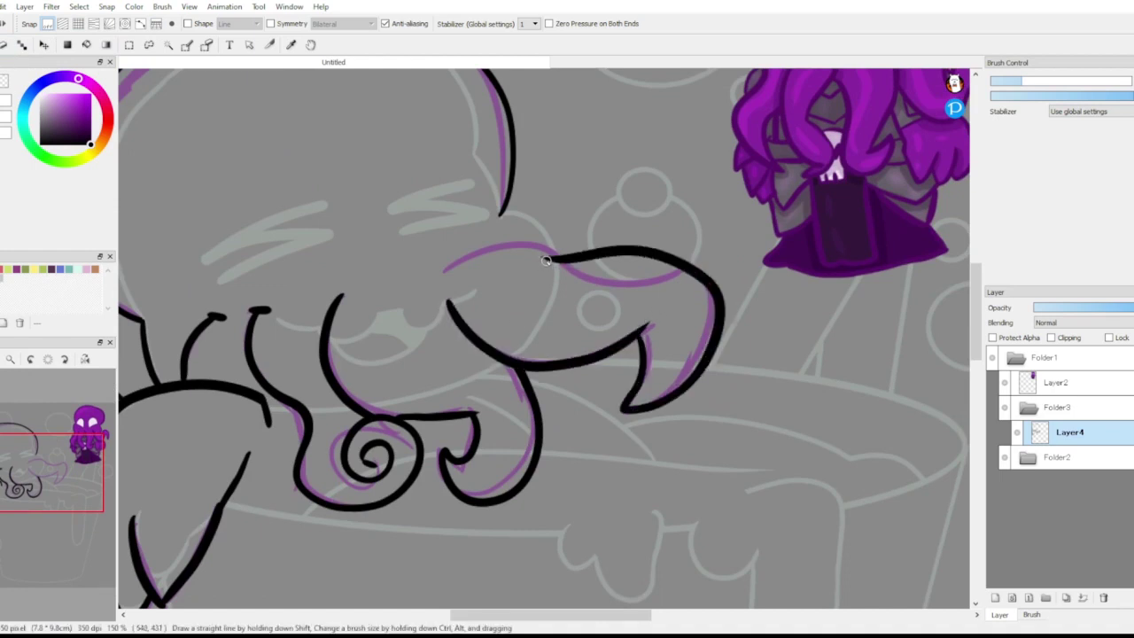
pyautogui.moveTo(501, 213)
pyautogui.mouseDown()
pyautogui.moveTo(545, 220)
pyautogui.moveTo(558, 250)
pyautogui.mouseUp()
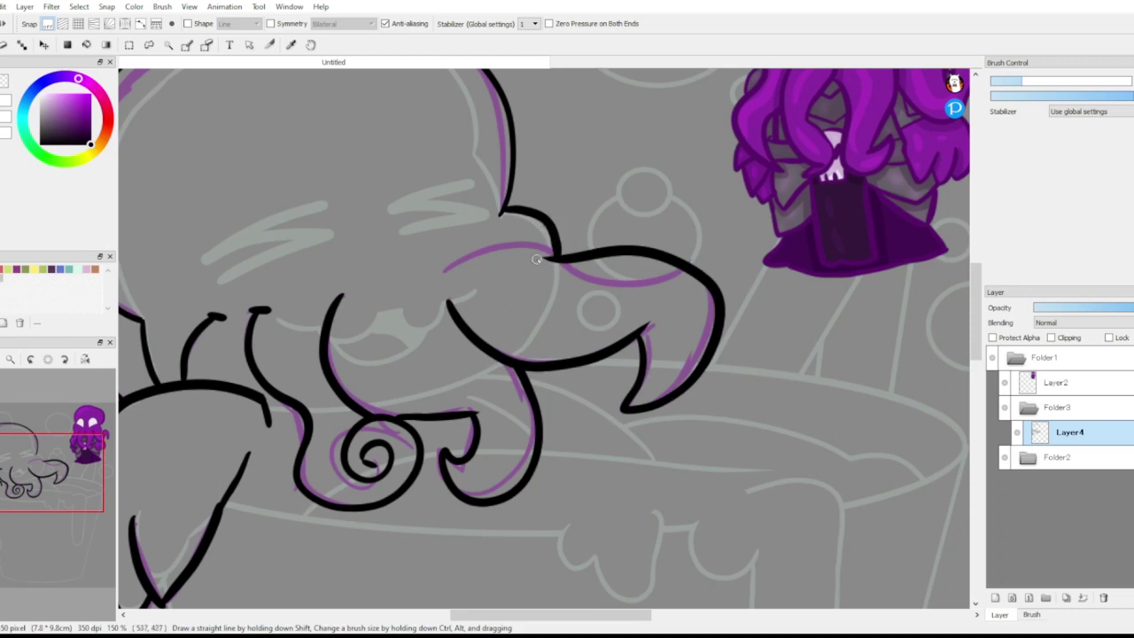
pyautogui.moveTo(476, 256); pyautogui.dragTo(584, 254)
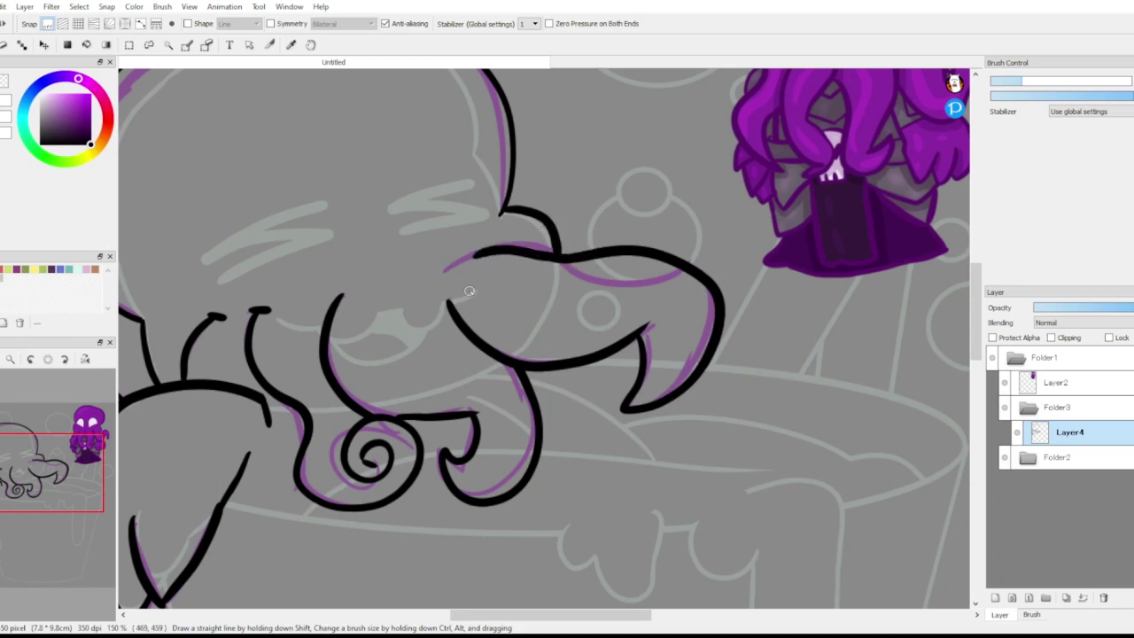
# Step: Ink both squinting closed eyes in black over the grey guide marks
pyautogui.moveTo(217, 283)
pyautogui.mouseDown()
pyautogui.moveTo(332, 240)
pyautogui.moveTo(204, 260)
pyautogui.moveTo(329, 202)
pyautogui.mouseUp()
pyautogui.moveTo(396, 235)
pyautogui.mouseDown()
pyautogui.moveTo(480, 211)
pyautogui.moveTo(377, 210)
pyautogui.moveTo(451, 183)
pyautogui.moveTo(485, 179)
pyautogui.mouseUp()
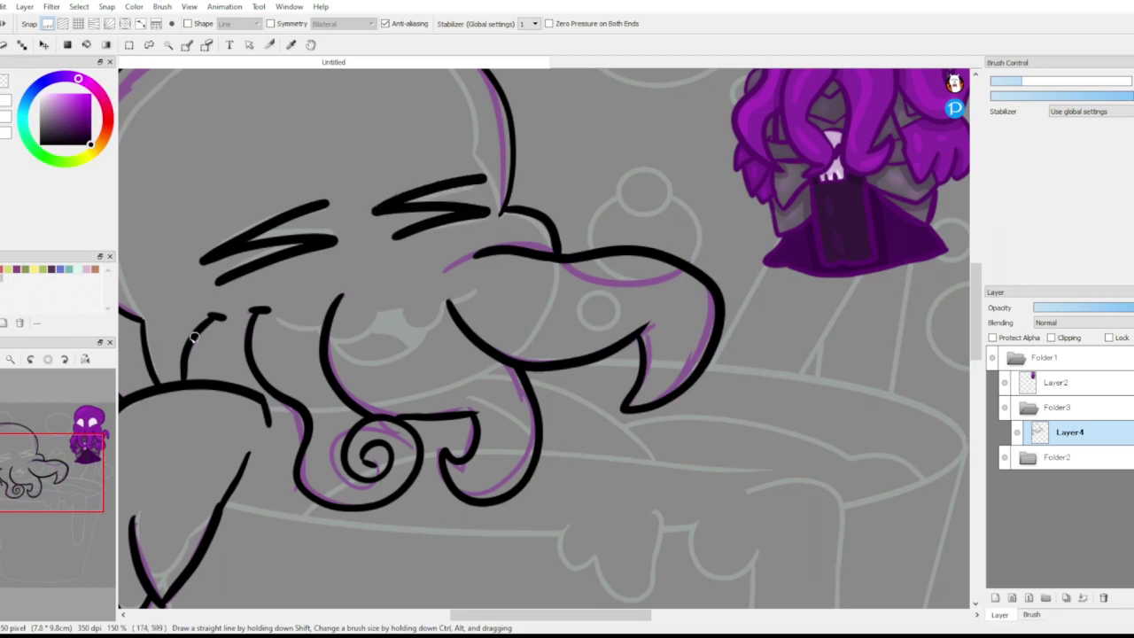
pyautogui.moveTo(61, 489)
pyautogui.mouseDown()
pyautogui.moveTo(56, 441)
pyautogui.moveTo(49, 470)
pyautogui.mouseUp()
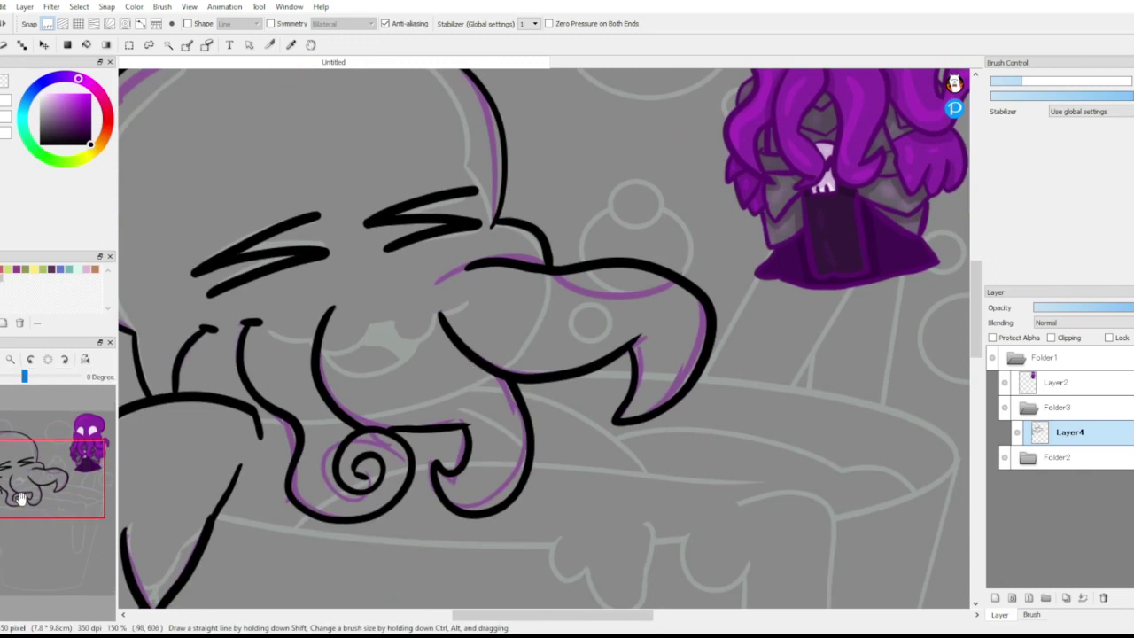
pyautogui.moveTo(17, 503)
pyautogui.mouseDown()
pyautogui.moveTo(37, 517)
pyautogui.moveTo(69, 489)
pyautogui.moveTo(55, 463)
pyautogui.mouseUp()
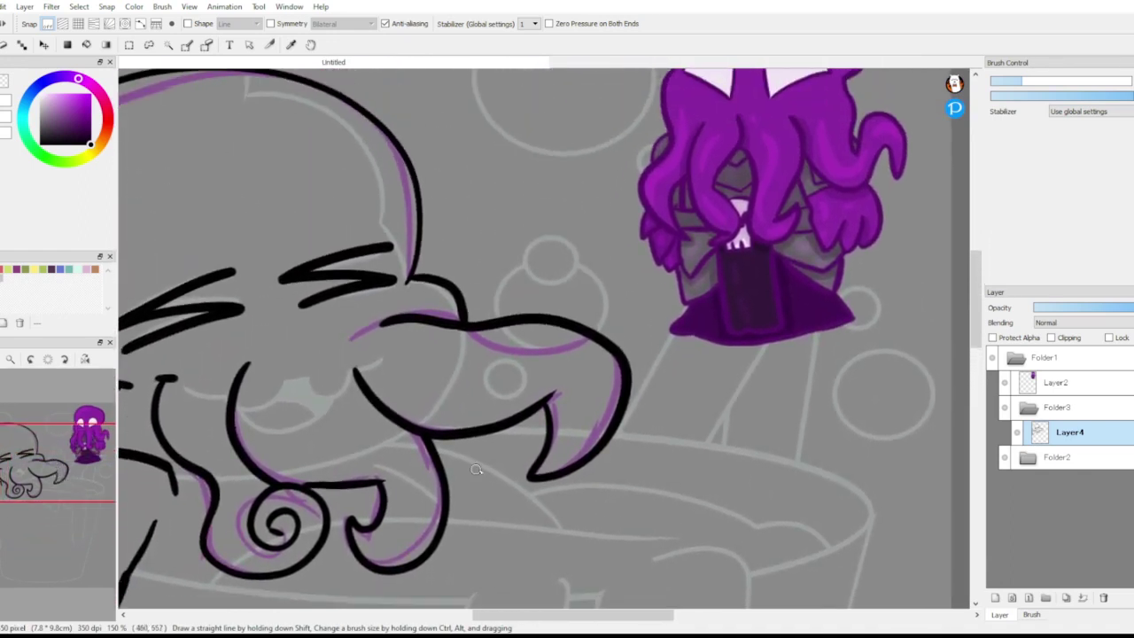
# Step: Ink the short body line below the hooked tentacle, hide the Layer2 reference image and ink the bucket's far rim around its right end
pyautogui.moveTo(440, 447); pyautogui.dragTo(556, 528)
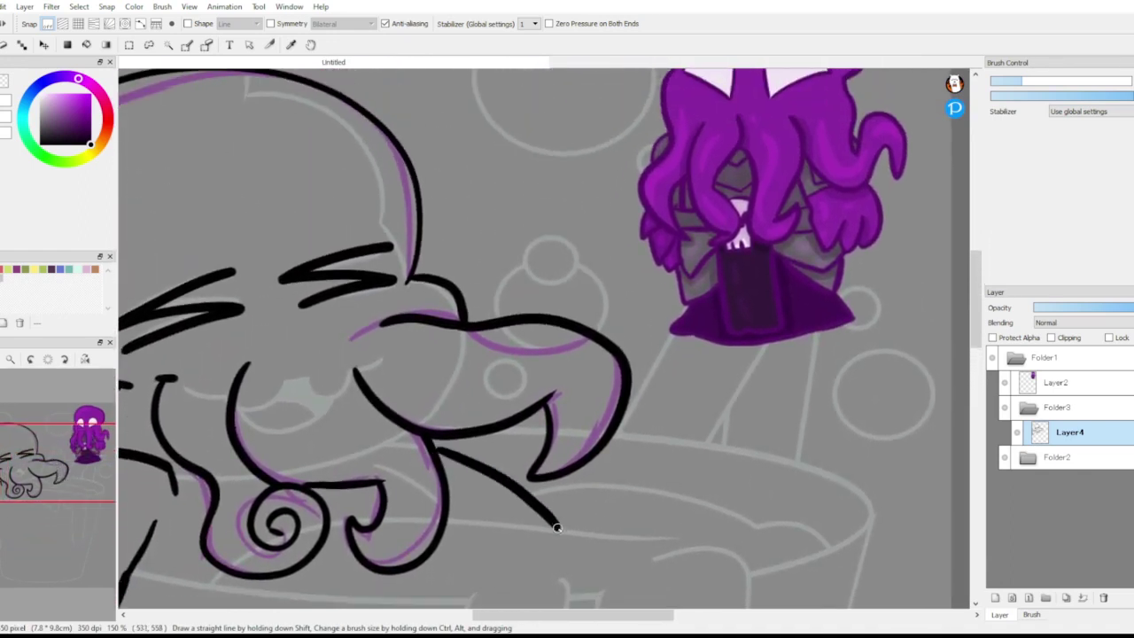
pyautogui.click(1005, 384)
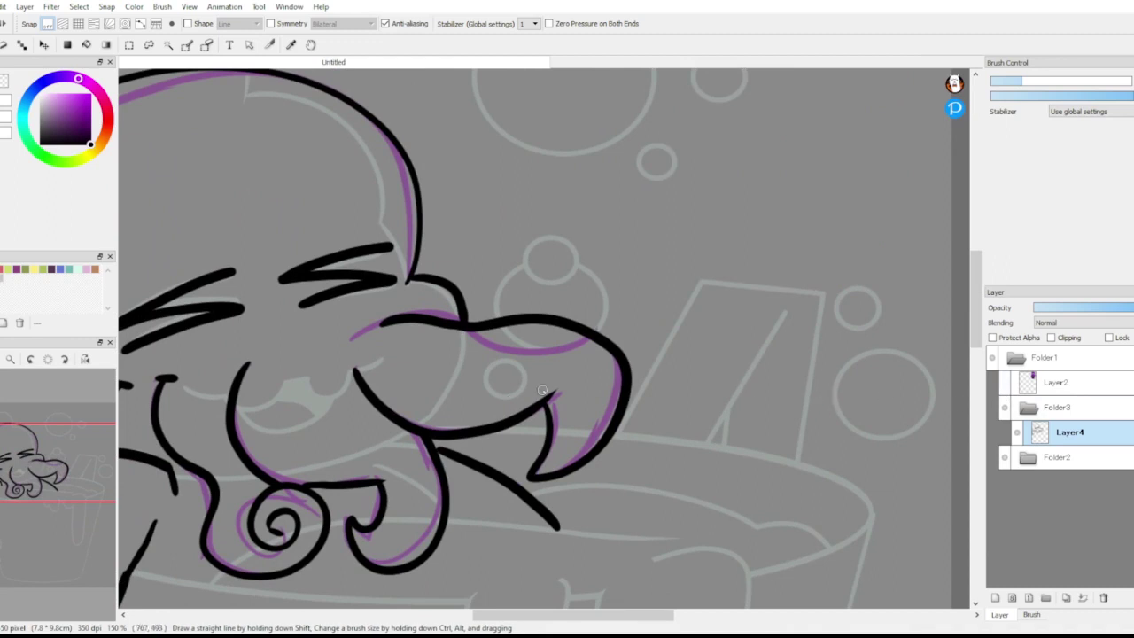
pyautogui.moveTo(505, 428)
pyautogui.mouseDown()
pyautogui.moveTo(663, 437)
pyautogui.moveTo(619, 435)
pyautogui.moveTo(862, 496)
pyautogui.moveTo(757, 564)
pyautogui.mouseUp()
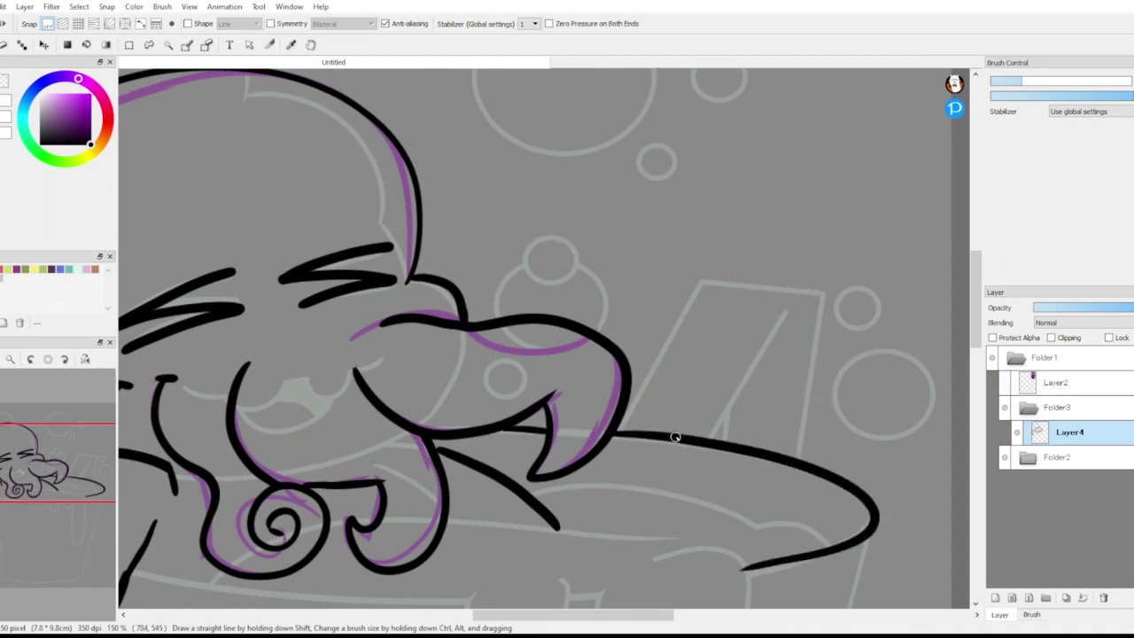
# Step: Ink the rounded lobes and long drip hanging over the bucket's front rim, redoing the drip and joining the lobes with a short rim line
pyautogui.moveTo(45, 498); pyautogui.dragTo(73, 525)
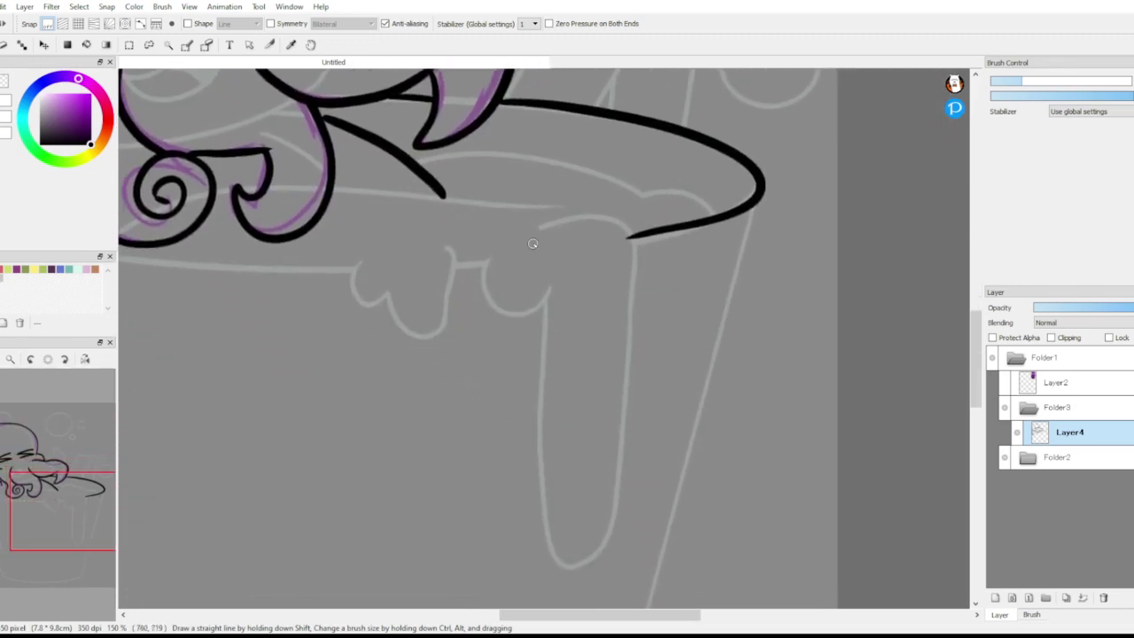
pyautogui.moveTo(488, 257)
pyautogui.mouseDown()
pyautogui.moveTo(532, 310)
pyautogui.moveTo(555, 275)
pyautogui.mouseUp()
pyautogui.moveTo(536, 232)
pyautogui.mouseDown()
pyautogui.moveTo(634, 227)
pyautogui.moveTo(581, 543)
pyautogui.mouseUp()
pyautogui.moveTo(534, 317)
pyautogui.mouseDown()
pyautogui.moveTo(537, 540)
pyautogui.moveTo(616, 451)
pyautogui.mouseUp()
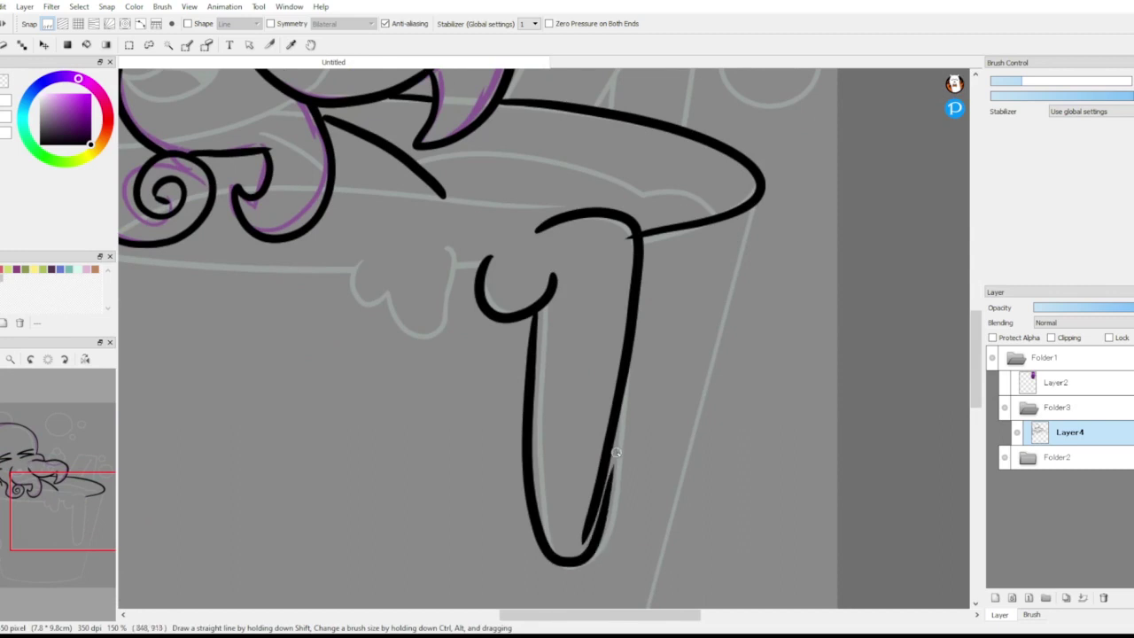
pyautogui.hotkey('ctrl', 'z')
pyautogui.hotkey('ctrl', 'z')
pyautogui.moveTo(540, 298)
pyautogui.mouseDown()
pyautogui.moveTo(539, 473)
pyautogui.moveTo(643, 337)
pyautogui.moveTo(555, 234)
pyautogui.mouseUp()
pyautogui.click(7, 46)
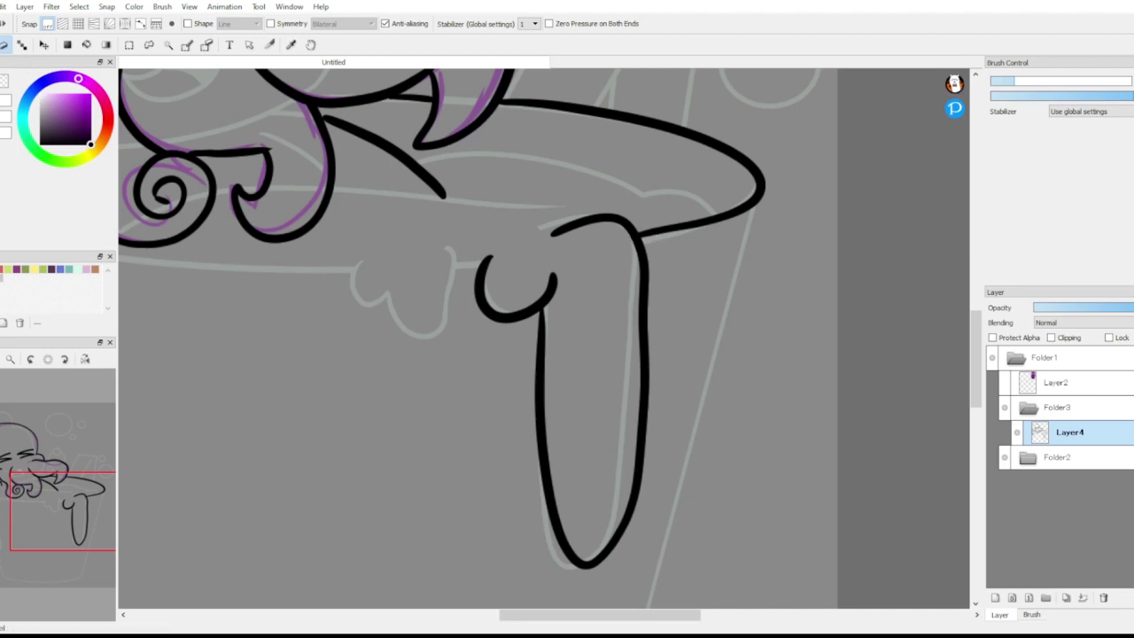
pyautogui.moveTo(371, 299)
pyautogui.mouseDown()
pyautogui.moveTo(383, 300)
pyautogui.moveTo(393, 250)
pyautogui.moveTo(427, 341)
pyautogui.moveTo(384, 298)
pyautogui.mouseUp()
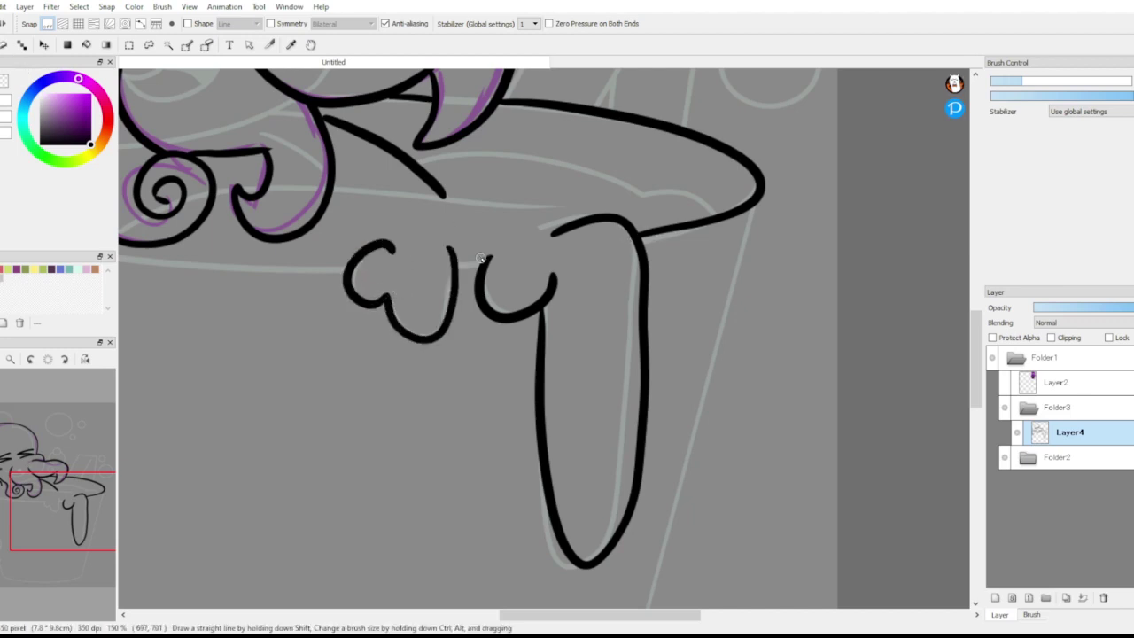
pyautogui.moveTo(455, 265); pyautogui.dragTo(482, 264)
# Step: Ink the bucket's front rim from the claws to the lobed drip, undoing and redrawing the stroke so it follows the grey guide
pyautogui.moveTo(82, 504); pyautogui.dragTo(40, 490)
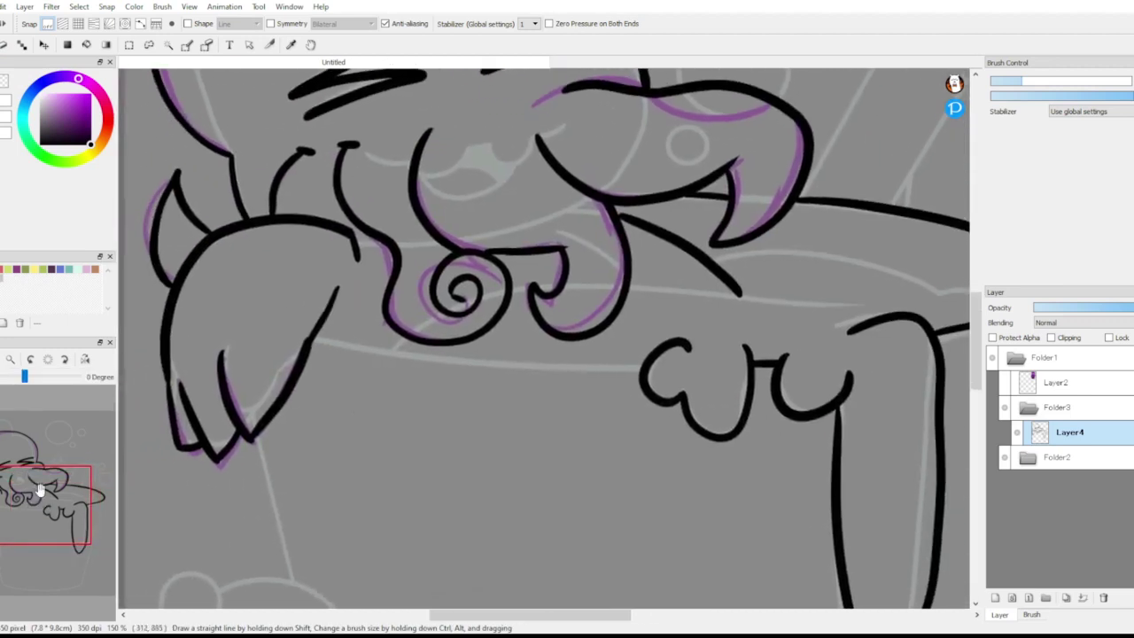
pyautogui.moveTo(311, 338)
pyautogui.mouseDown()
pyautogui.moveTo(517, 363)
pyautogui.moveTo(644, 359)
pyautogui.mouseUp()
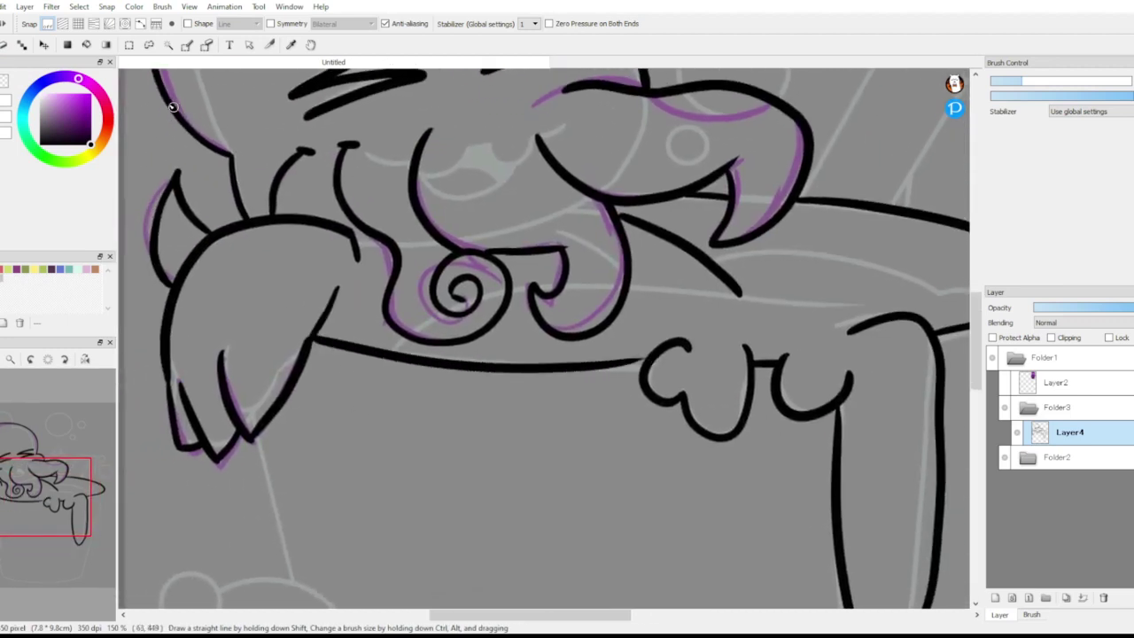
pyautogui.hotkey('ctrl', 'z')
pyautogui.moveTo(310, 338); pyautogui.dragTo(652, 378)
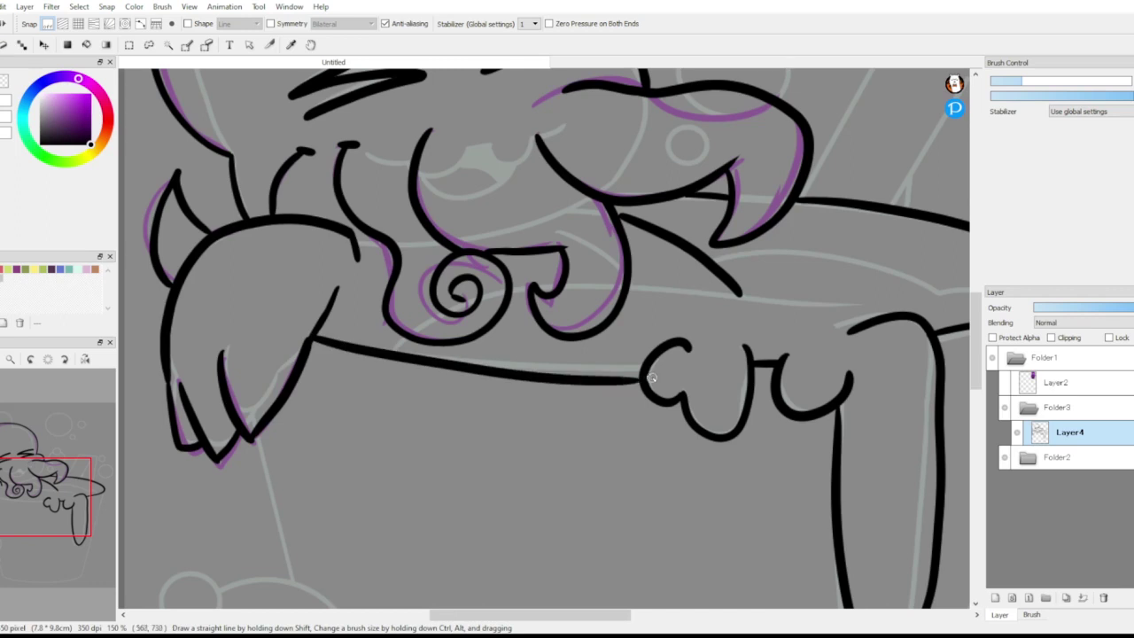
pyautogui.hotkey('ctrl', 'z')
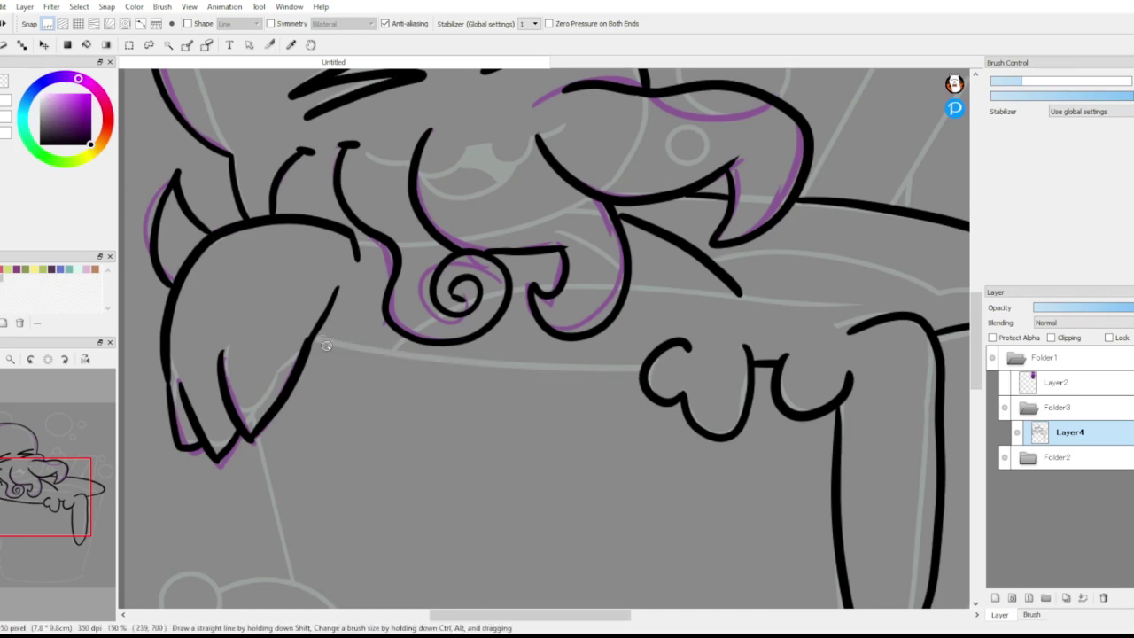
pyautogui.moveTo(326, 345); pyautogui.dragTo(634, 359)
pyautogui.hotkey('ctrl', 'z')
pyautogui.moveTo(315, 338); pyautogui.dragTo(652, 363)
pyautogui.hotkey('ctrl', 'z')
pyautogui.moveTo(314, 337)
pyautogui.mouseDown()
pyautogui.moveTo(662, 351)
pyautogui.moveTo(668, 364)
pyautogui.moveTo(365, 349)
pyautogui.mouseUp()
pyautogui.hotkey('ctrl', 'z')
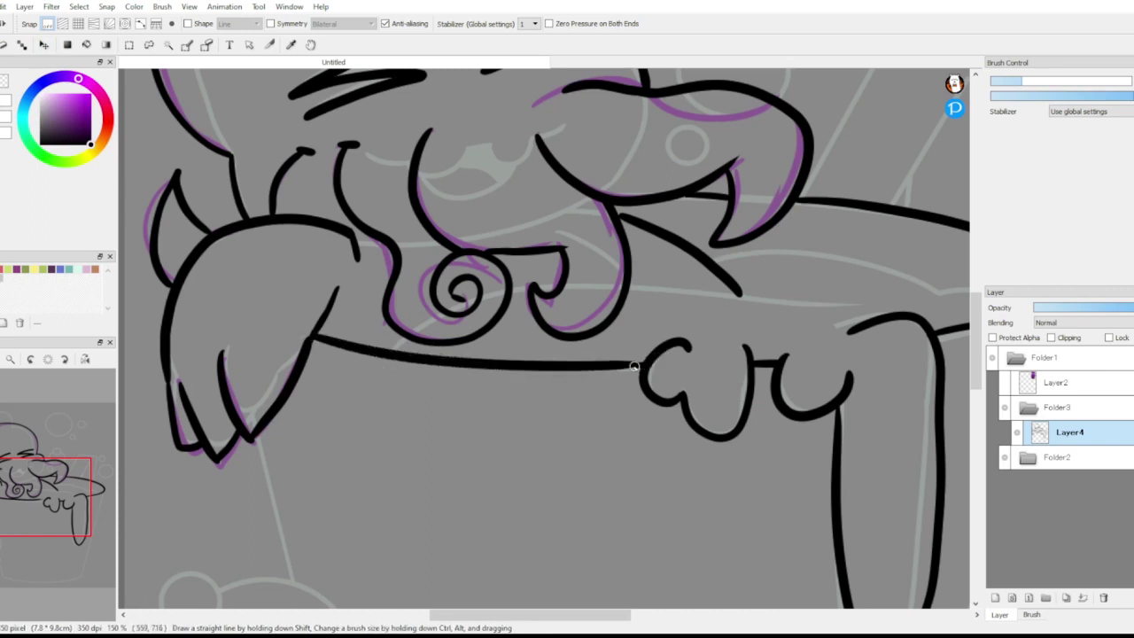
pyautogui.moveTo(634, 366); pyautogui.dragTo(643, 363)
# Step: Ink the contour lines inside the rim: the short mark beside the spiral, the line extending from the middle tentacle and the wavy line behind it
pyautogui.moveTo(392, 351); pyautogui.dragTo(411, 332)
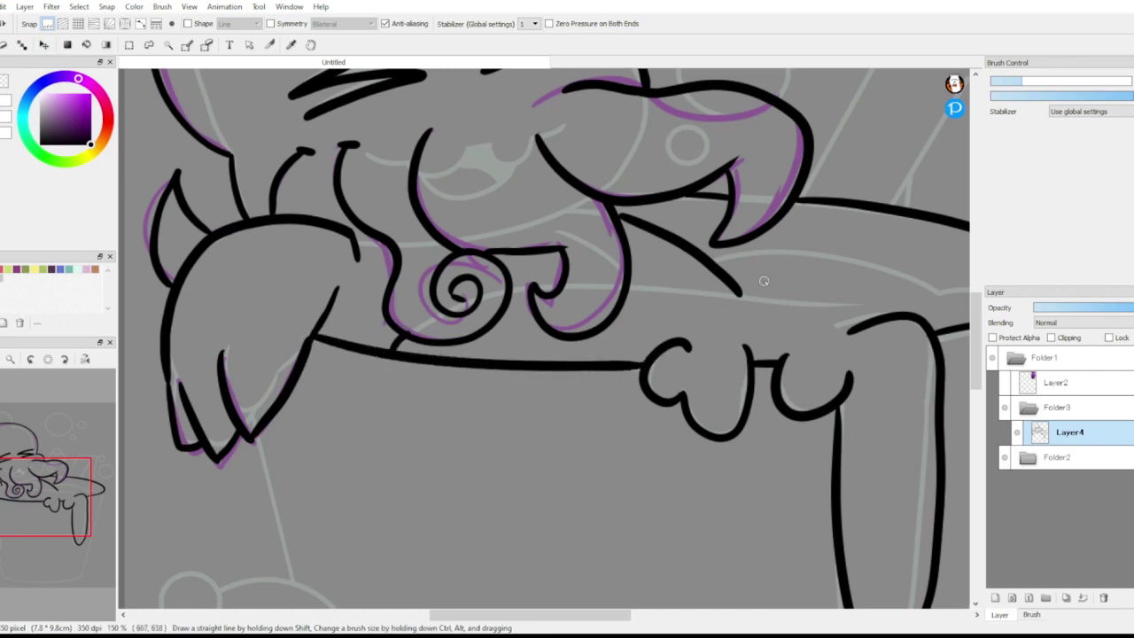
pyautogui.moveTo(626, 289)
pyautogui.mouseDown()
pyautogui.moveTo(788, 299)
pyautogui.moveTo(861, 286)
pyautogui.mouseUp()
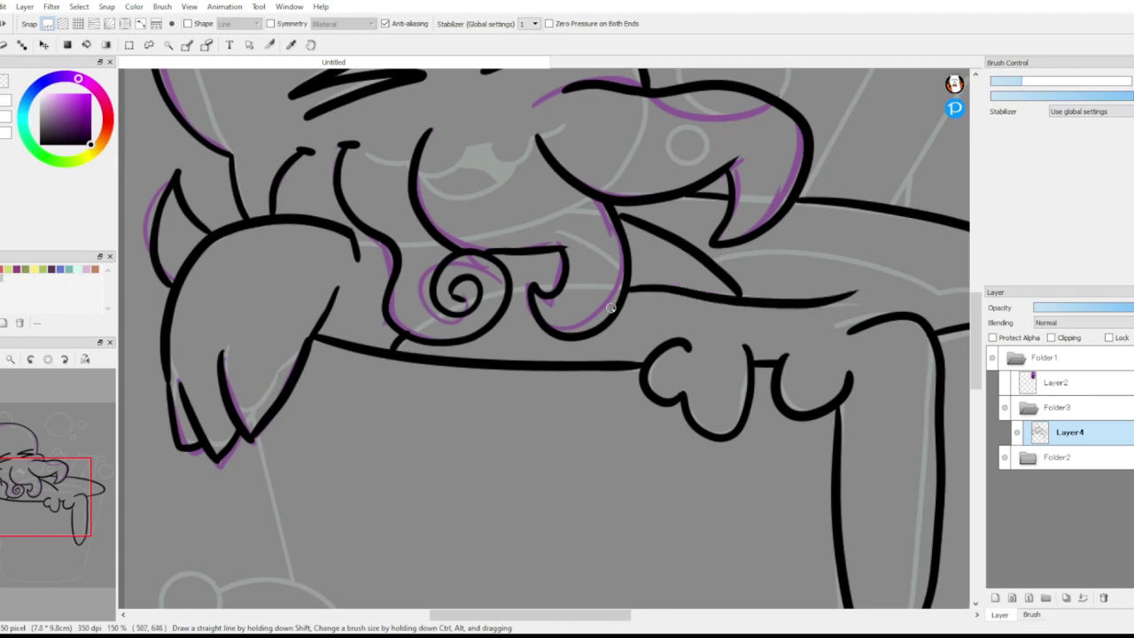
pyautogui.click(63, 493)
pyautogui.moveTo(461, 285)
pyautogui.mouseDown()
pyautogui.moveTo(586, 277)
pyautogui.moveTo(760, 334)
pyautogui.mouseUp()
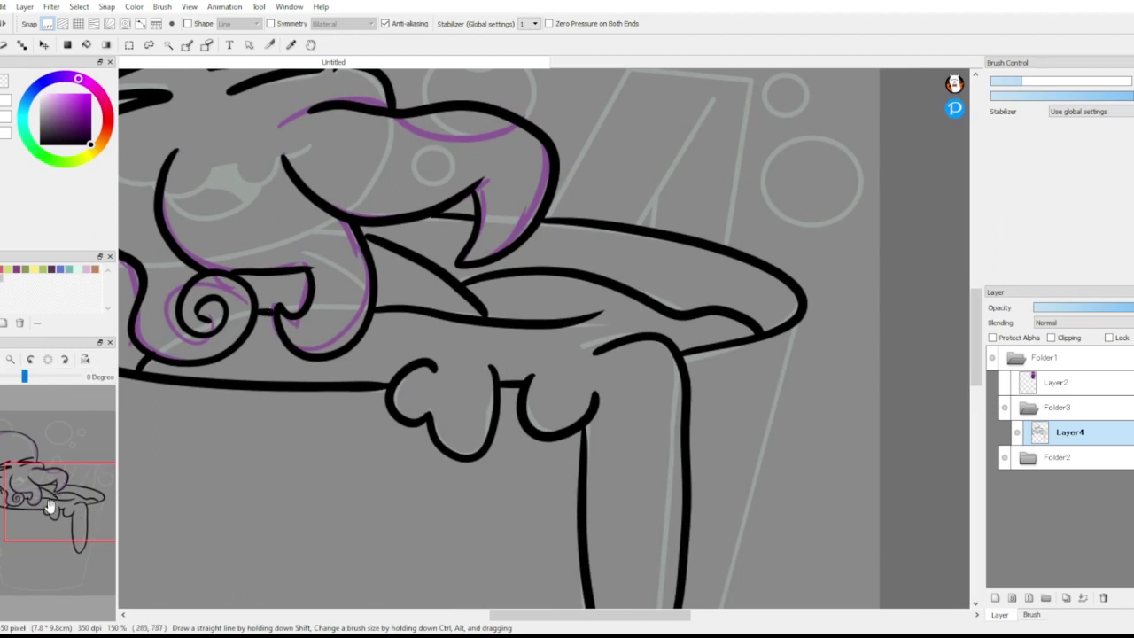
# Step: Ink both sides of the bucket as straight strokes with the Line shape, redoing the left side once, and turn shape drawing off
pyautogui.moveTo(49, 508)
pyautogui.mouseDown()
pyautogui.moveTo(26, 532)
pyautogui.moveTo(40, 576)
pyautogui.moveTo(34, 552)
pyautogui.mouseUp()
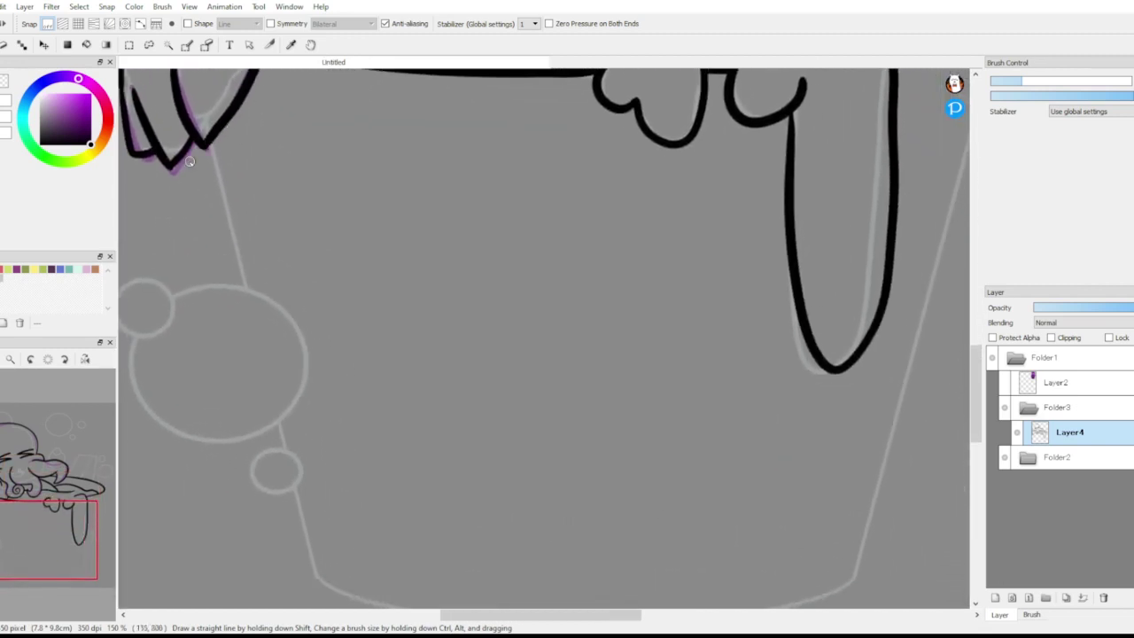
pyautogui.click(204, 25)
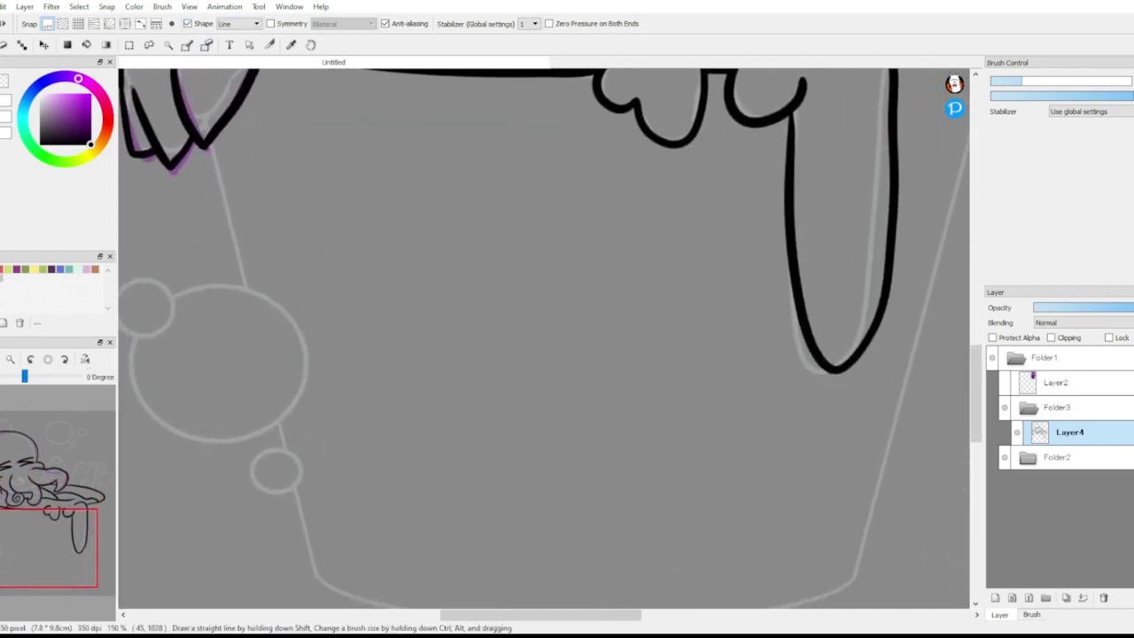
pyautogui.click(4, 360)
pyautogui.moveTo(321, 208)
pyautogui.mouseDown()
pyautogui.moveTo(380, 499)
pyautogui.moveTo(392, 498)
pyautogui.mouseUp()
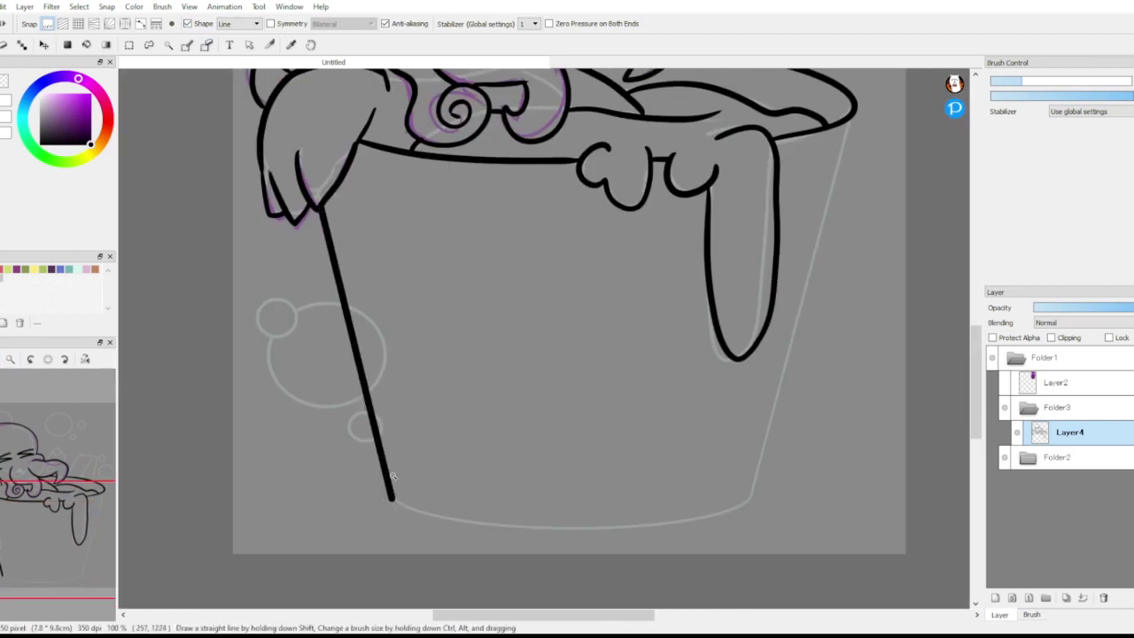
pyautogui.hotkey('ctrl', 'z')
pyautogui.moveTo(327, 204); pyautogui.dragTo(392, 498)
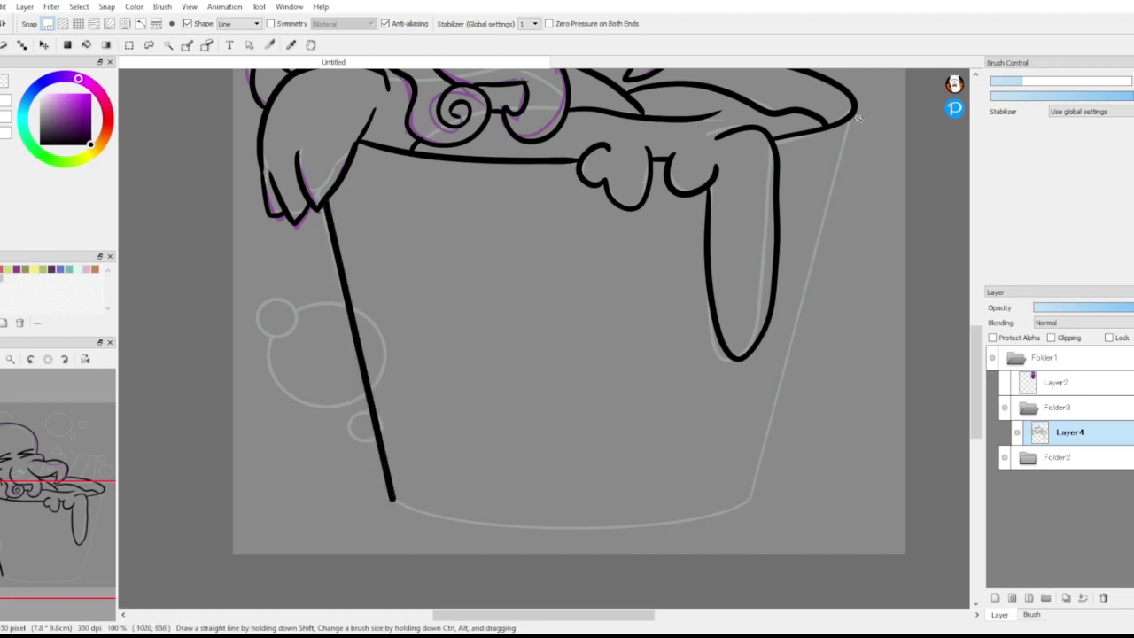
pyautogui.moveTo(853, 114); pyautogui.dragTo(752, 503)
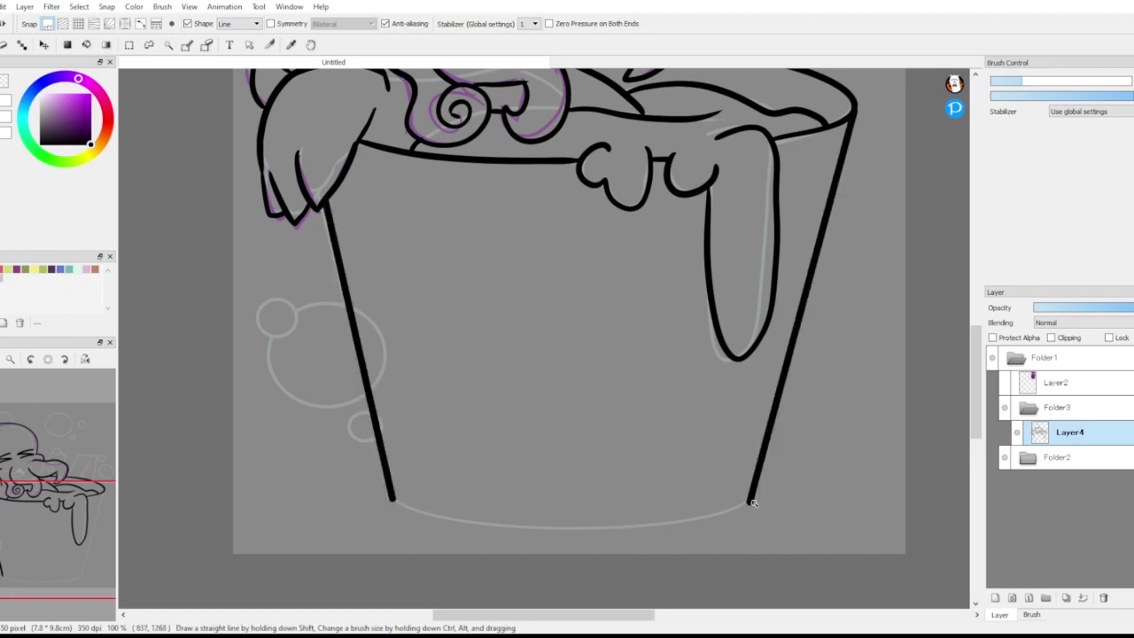
pyautogui.click(209, 25)
# Step: Ink the tall rounded shape behind the rim with one diagonal inner line, erasing its overshoot past the rim and removing the short branch stroke
pyautogui.moveTo(81, 503); pyautogui.dragTo(87, 485)
pyautogui.click(8, 361)
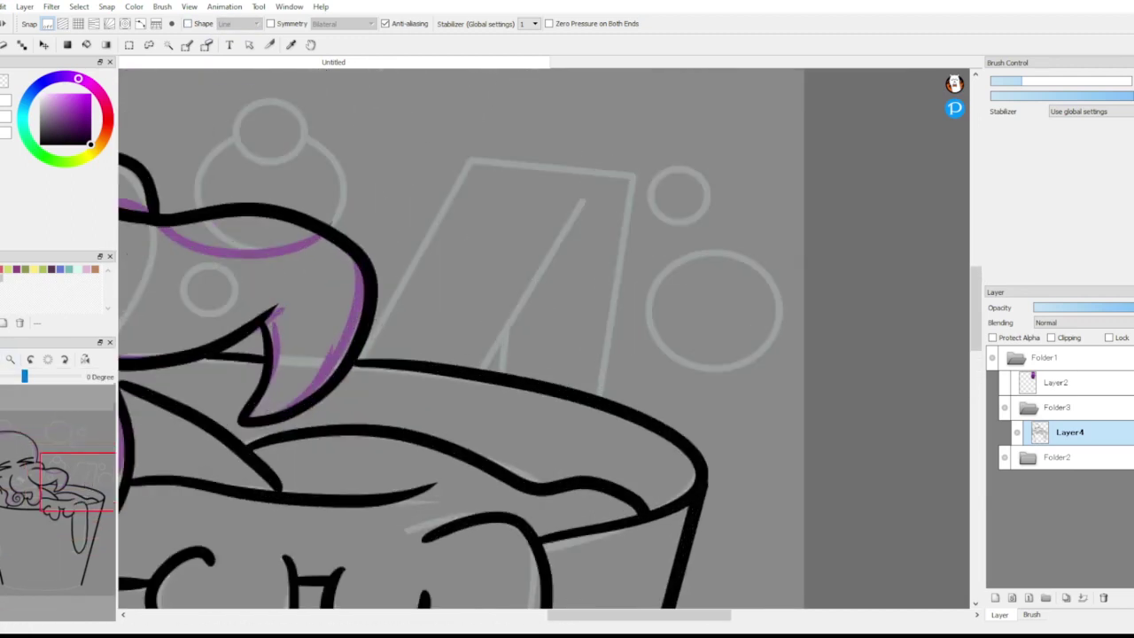
pyautogui.moveTo(371, 329)
pyautogui.mouseDown()
pyautogui.moveTo(433, 209)
pyautogui.moveTo(609, 172)
pyautogui.moveTo(602, 418)
pyautogui.mouseUp()
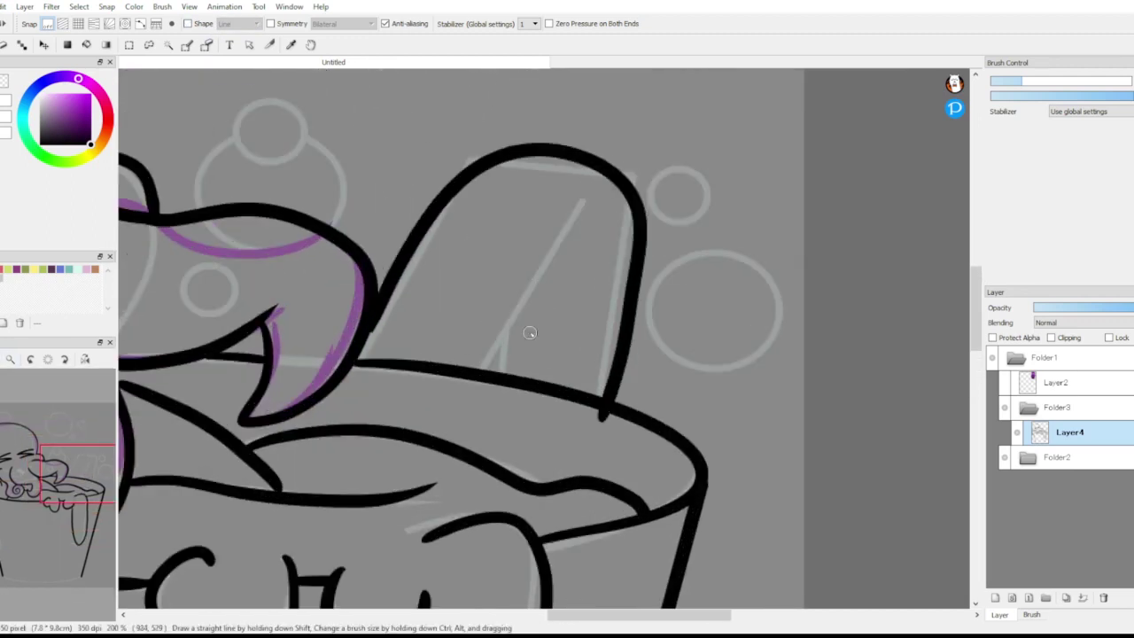
pyautogui.moveTo(489, 372); pyautogui.dragTo(594, 203)
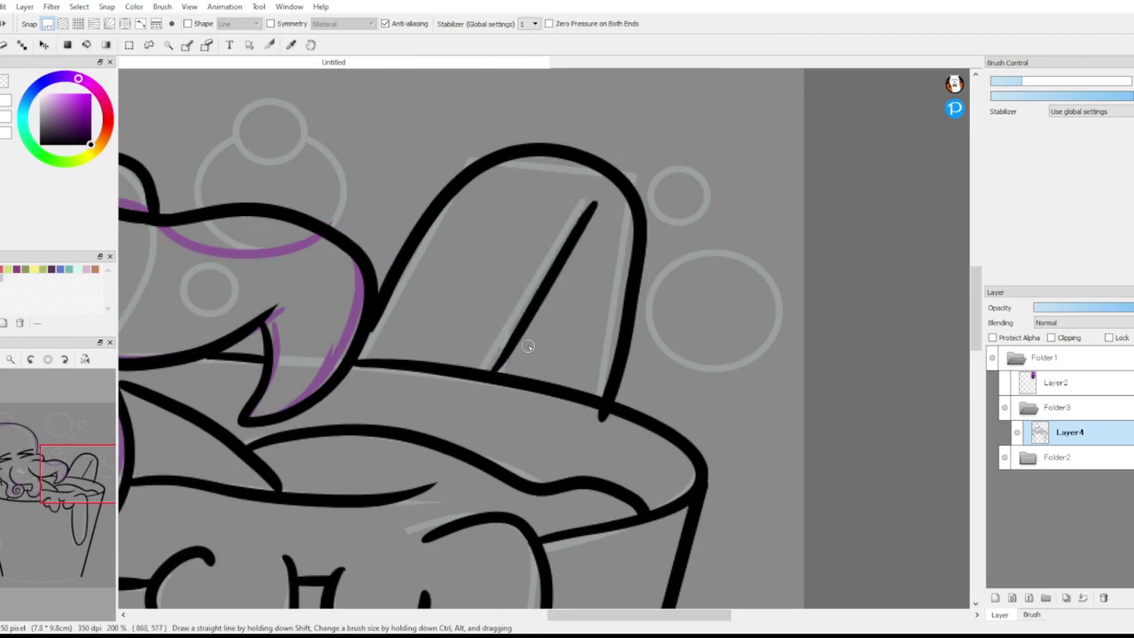
pyautogui.moveTo(525, 325); pyautogui.dragTo(519, 372)
pyautogui.click(5, 45)
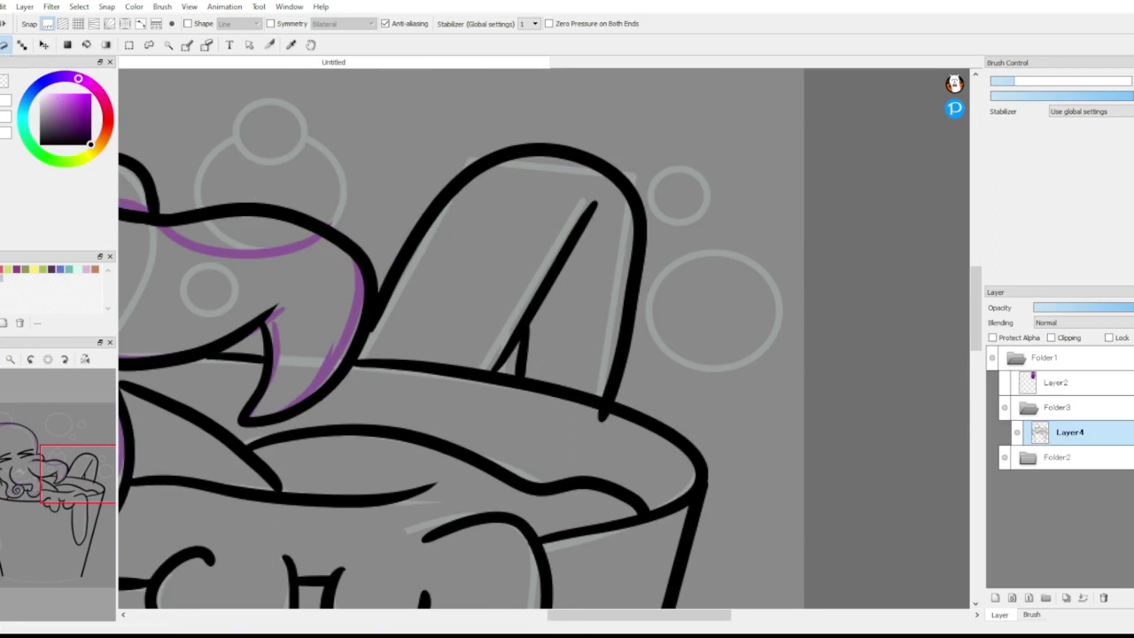
pyautogui.hotkey('ctrl', 'z')
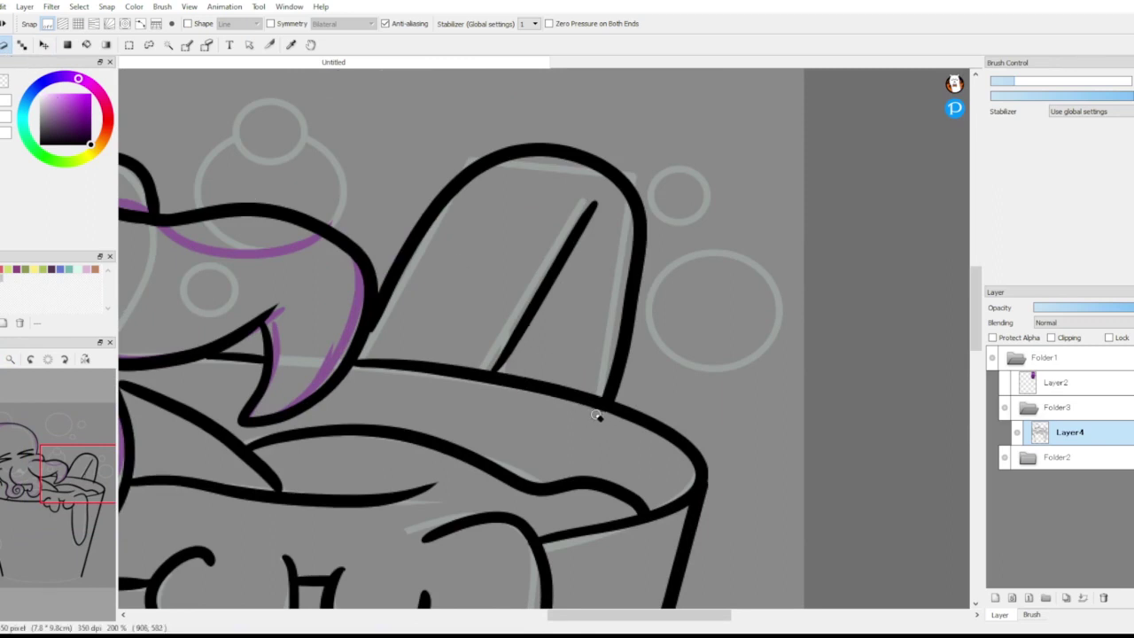
# Step: Ink the bucket's curved bottom edge, joining the lower ends of both sides
pyautogui.moveTo(43, 524); pyautogui.dragTo(44, 564)
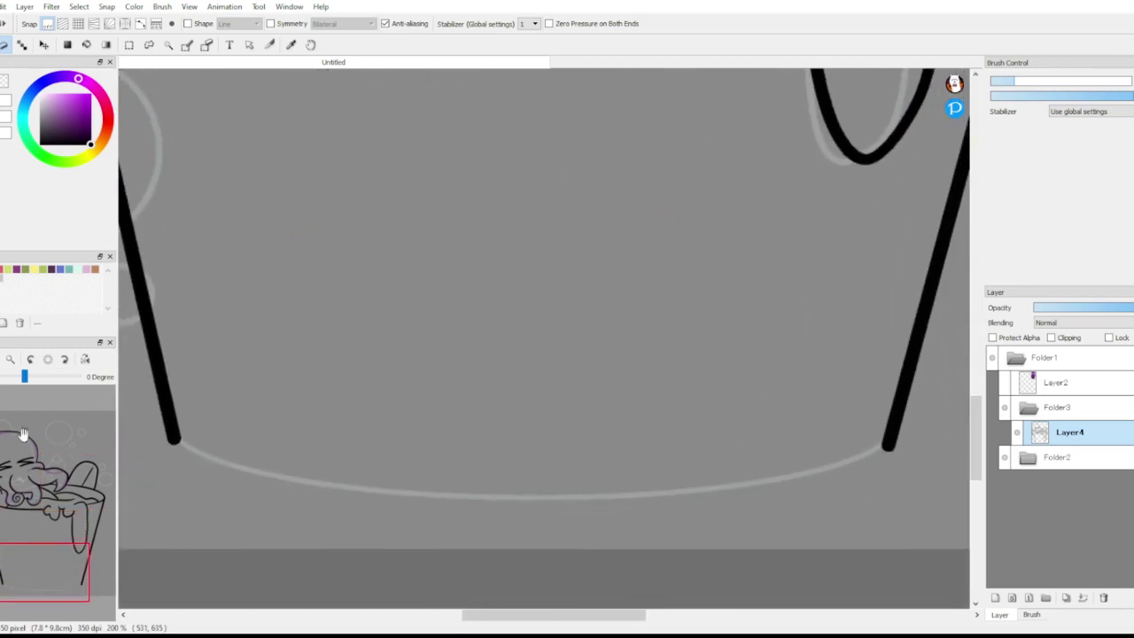
pyautogui.moveTo(175, 437)
pyautogui.mouseDown()
pyautogui.moveTo(212, 454)
pyautogui.moveTo(724, 488)
pyautogui.mouseUp()
pyautogui.moveTo(889, 442); pyautogui.dragTo(620, 496)
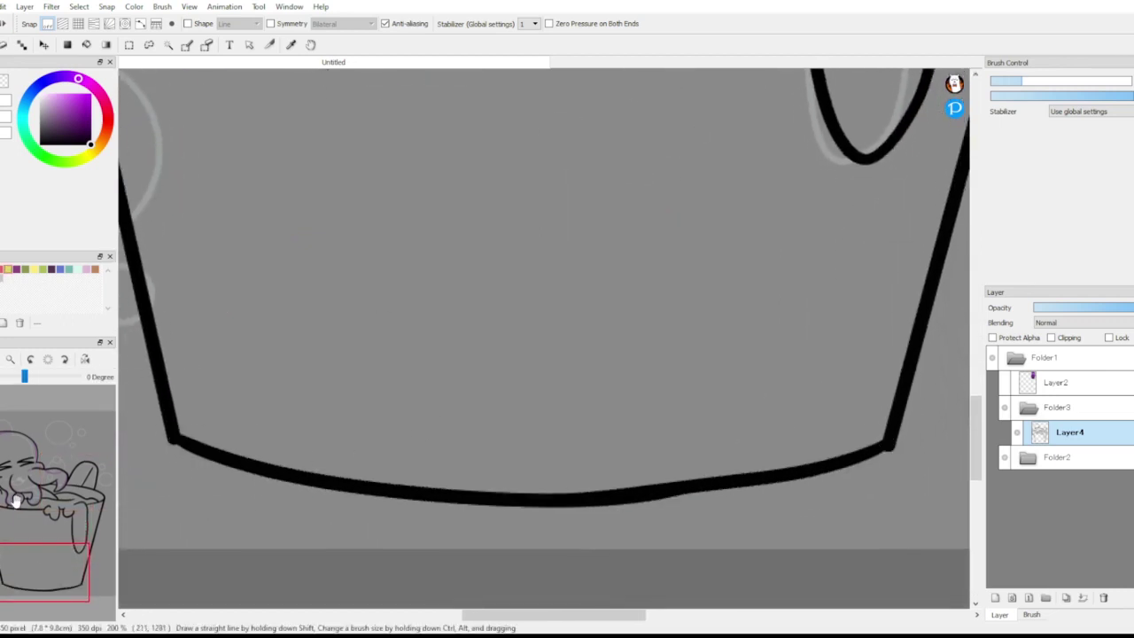
# Step: Add a new layer above Layer4 and set the brush to draw with the Ellipse shape
pyautogui.click(994, 598)
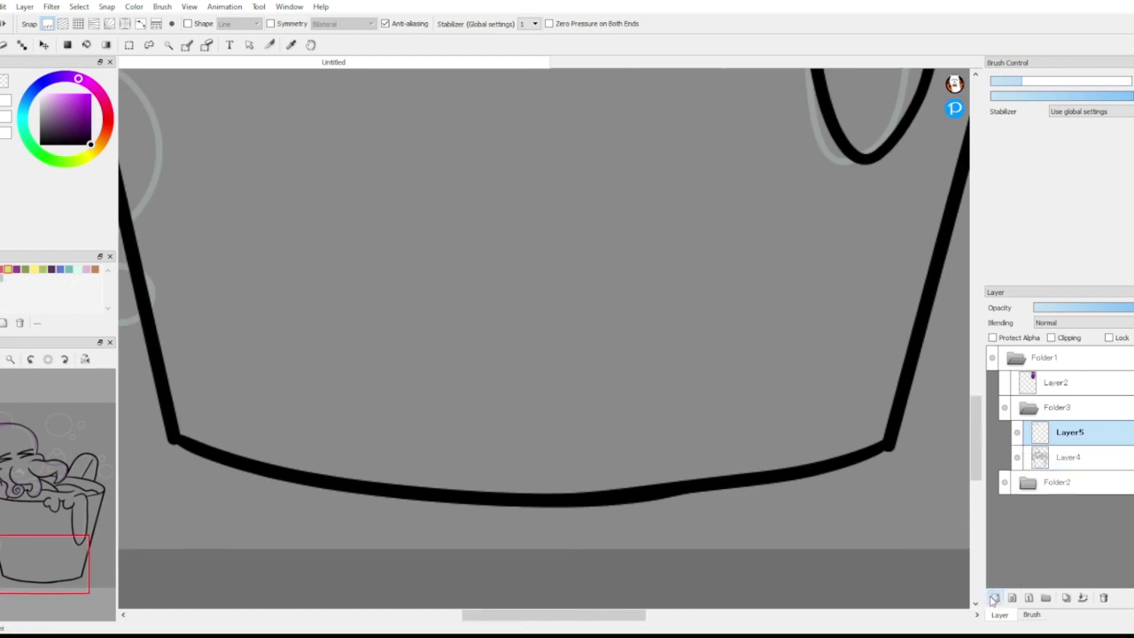
pyautogui.moveTo(61, 544); pyautogui.dragTo(12, 546)
pyautogui.click(201, 24)
pyautogui.click(236, 24)
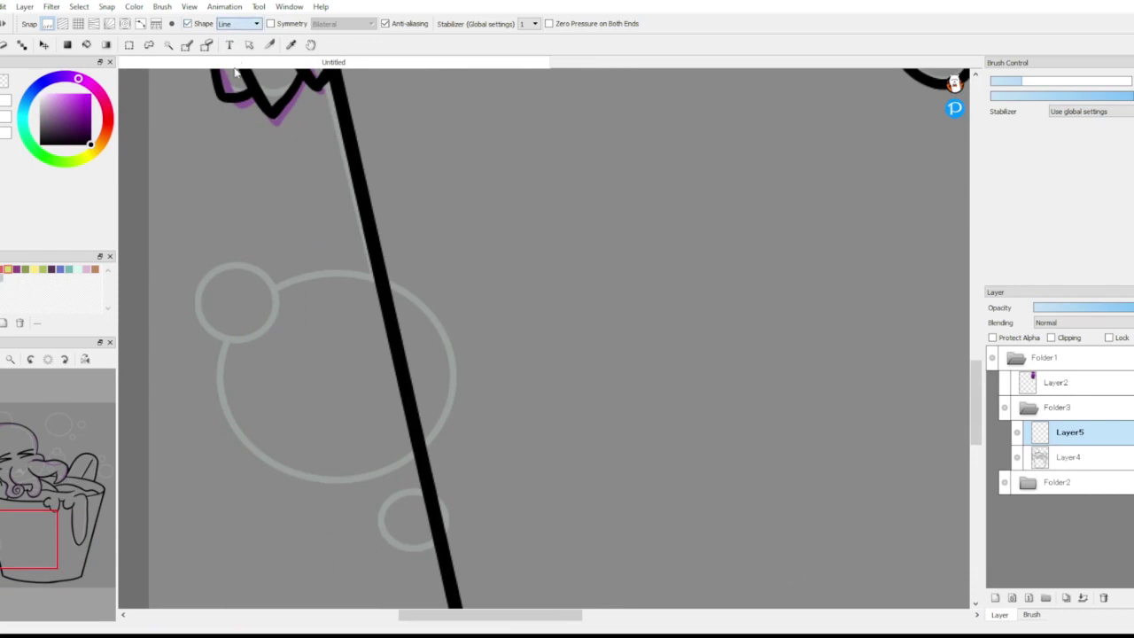
pyautogui.click(235, 67)
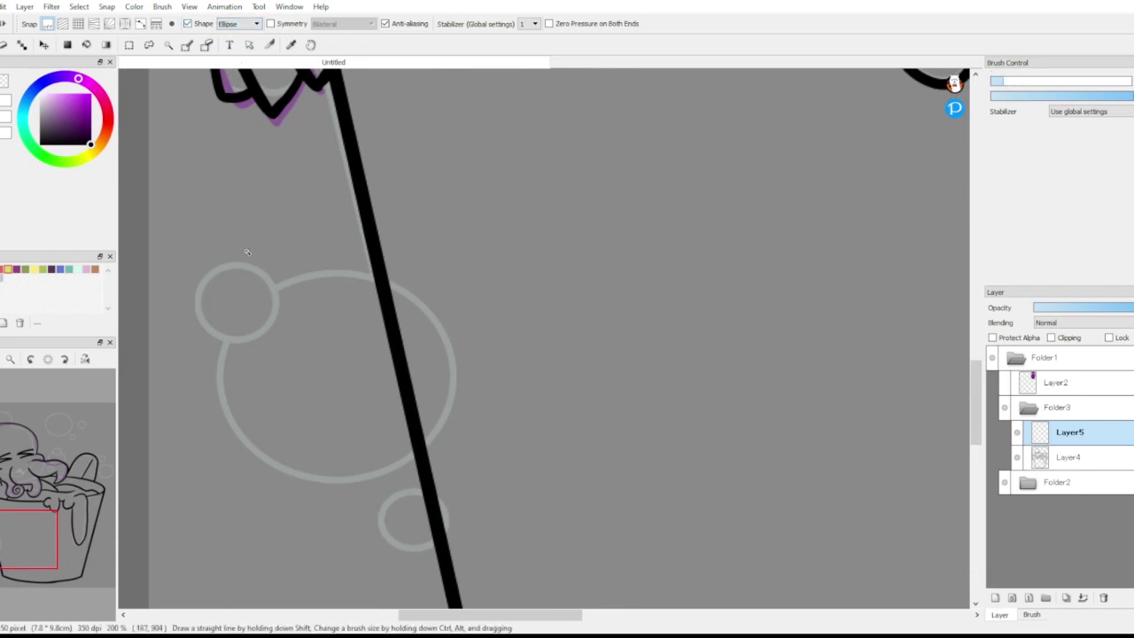
# Step: Ink the small and large overlapping bubbles on the bucket's left side with a thinner brush, erasing the large one's line inside the small one
pyautogui.moveTo(186, 267); pyautogui.dragTo(278, 343)
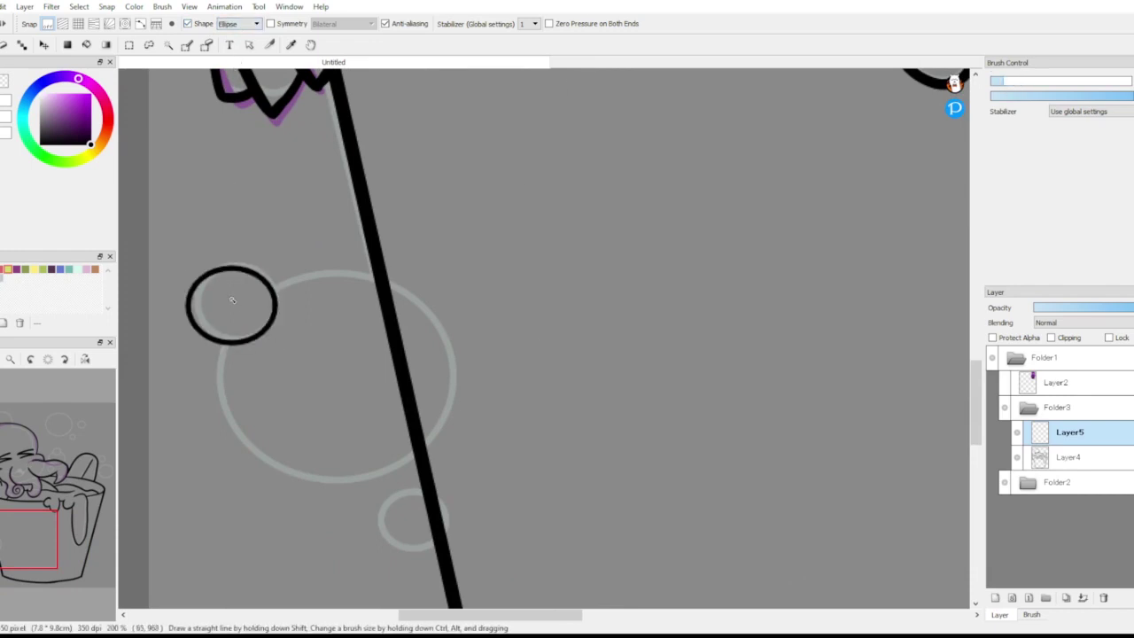
pyautogui.moveTo(212, 298); pyautogui.dragTo(449, 493)
pyautogui.click(6, 45)
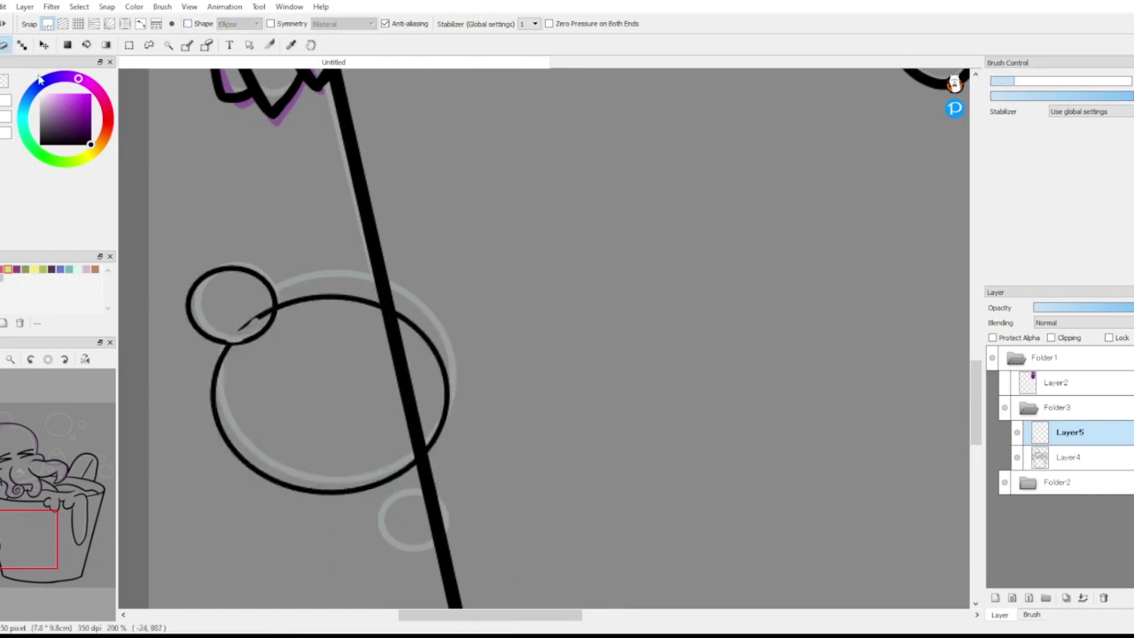
pyautogui.moveTo(233, 335); pyautogui.dragTo(259, 317)
# Step: Undo the stray freehand stroke, re-enable the Ellipse shape and ink the small bubble below the large one on the bucket's left edge
pyautogui.moveTo(475, 560); pyautogui.dragTo(441, 530)
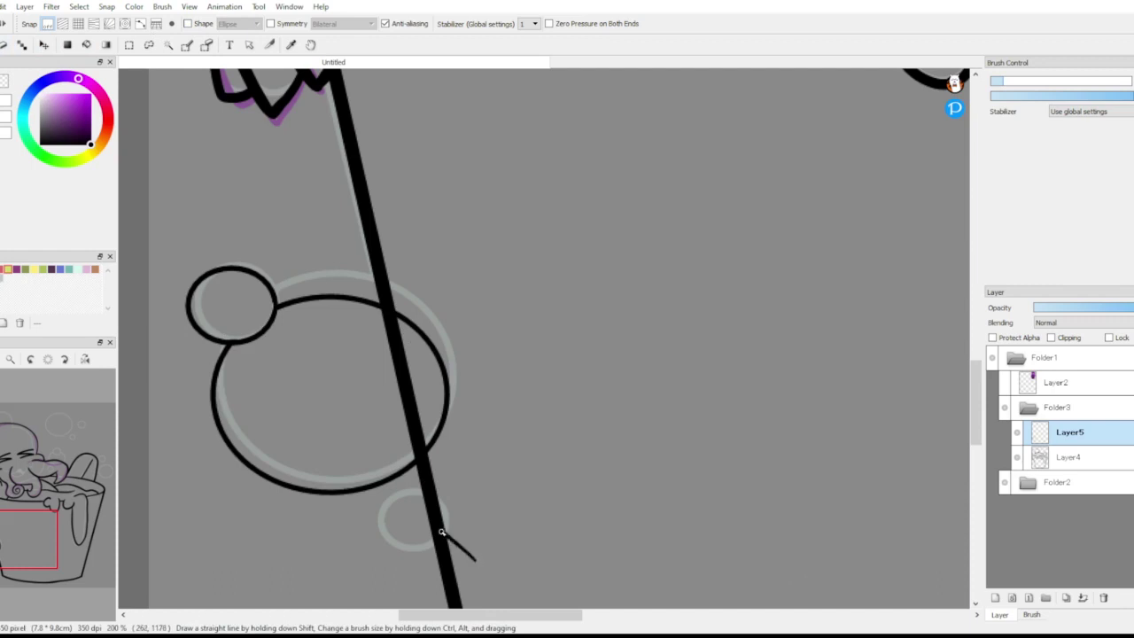
pyautogui.hotkey('ctrl', 'z')
pyautogui.click(187, 23)
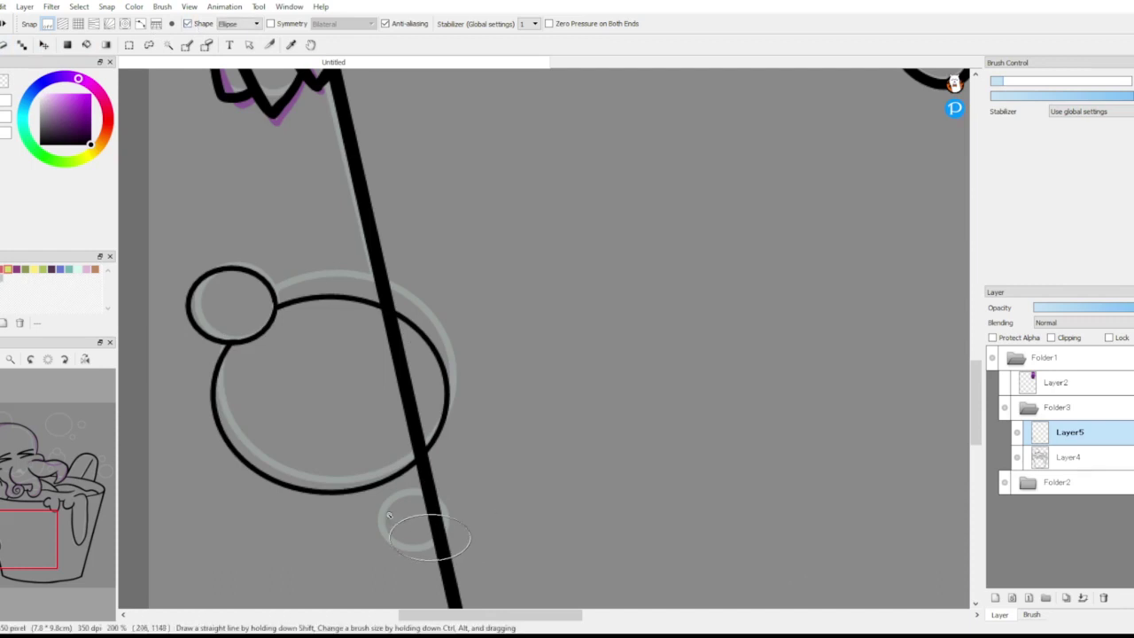
pyautogui.moveTo(395, 490); pyautogui.dragTo(395, 490)
# Step: Ink the large bubble and the small bubbles around it in the area above and right of the octopus head
pyautogui.moveTo(25, 539)
pyautogui.mouseDown()
pyautogui.moveTo(2, 476)
pyautogui.moveTo(27, 449)
pyautogui.moveTo(81, 435)
pyautogui.mouseUp()
pyautogui.moveTo(308, 129)
pyautogui.mouseDown()
pyautogui.moveTo(541, 339)
pyautogui.moveTo(546, 364)
pyautogui.mouseUp()
pyautogui.moveTo(588, 206); pyautogui.dragTo(667, 288)
pyautogui.moveTo(519, 346); pyautogui.dragTo(578, 402)
pyautogui.moveTo(55, 499); pyautogui.dragTo(45, 522)
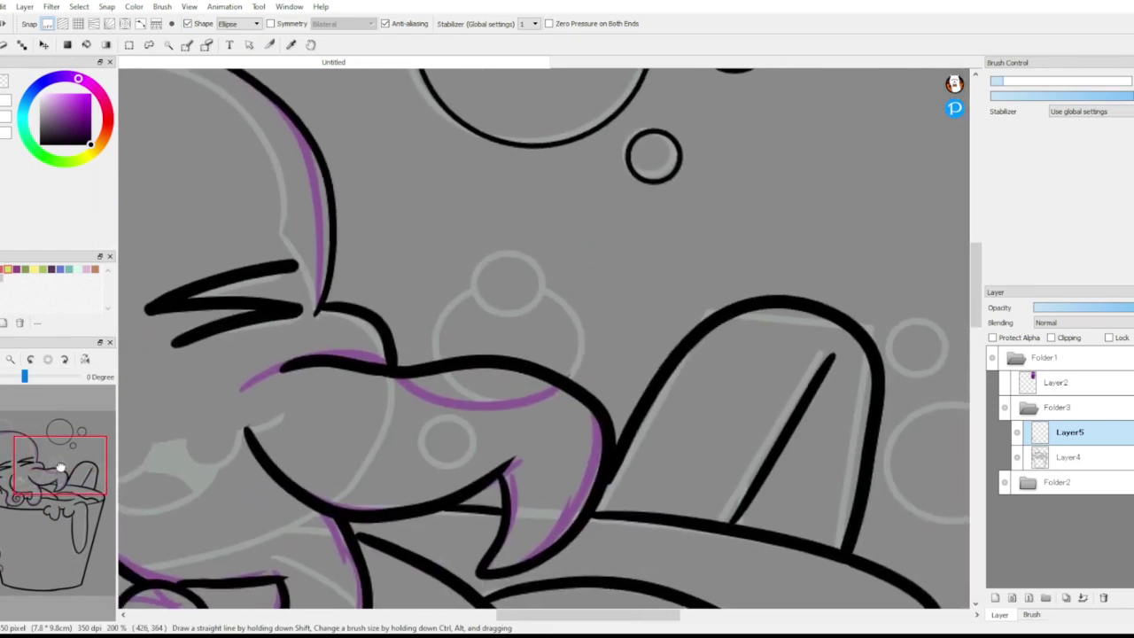
# Step: Ink the overlapping small and large bubbles above the raised tentacle, plus the two bubbles beside the rounded shape on the bucket's right
pyautogui.moveTo(467, 242); pyautogui.dragTo(547, 317)
pyautogui.moveTo(438, 266); pyautogui.dragTo(592, 409)
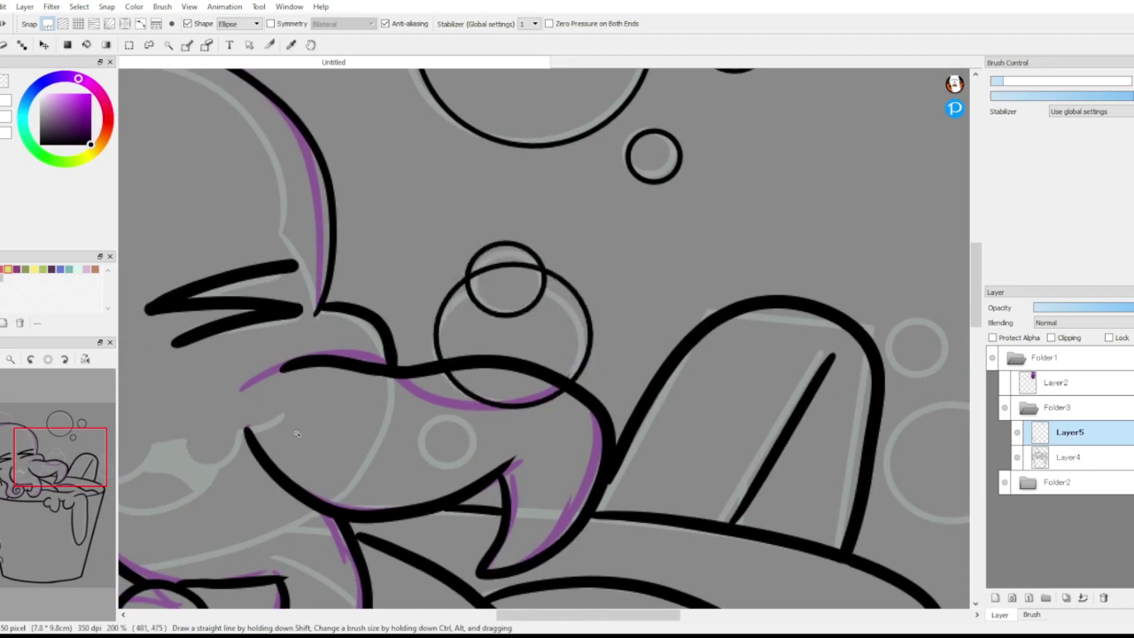
pyautogui.moveTo(63, 466); pyautogui.dragTo(90, 470)
pyautogui.moveTo(645, 218)
pyautogui.mouseDown()
pyautogui.moveTo(694, 280)
pyautogui.moveTo(711, 282)
pyautogui.moveTo(643, 217)
pyautogui.mouseUp()
pyautogui.moveTo(632, 303); pyautogui.dragTo(768, 434)
# Step: Try to ink the large bubble behind the top of the octopus head, and undo it
pyautogui.moveTo(64, 467)
pyautogui.mouseDown()
pyautogui.moveTo(19, 456)
pyautogui.moveTo(19, 427)
pyautogui.mouseUp()
pyautogui.moveTo(257, 218); pyautogui.dragTo(442, 381)
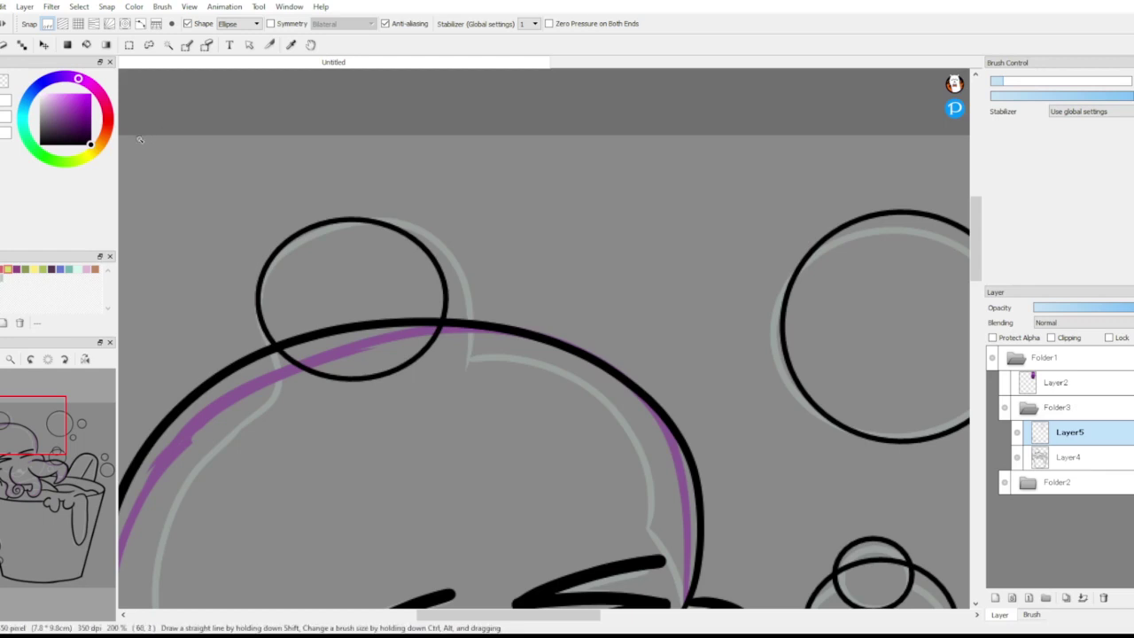
pyautogui.hotkey('ctrl', 'z')
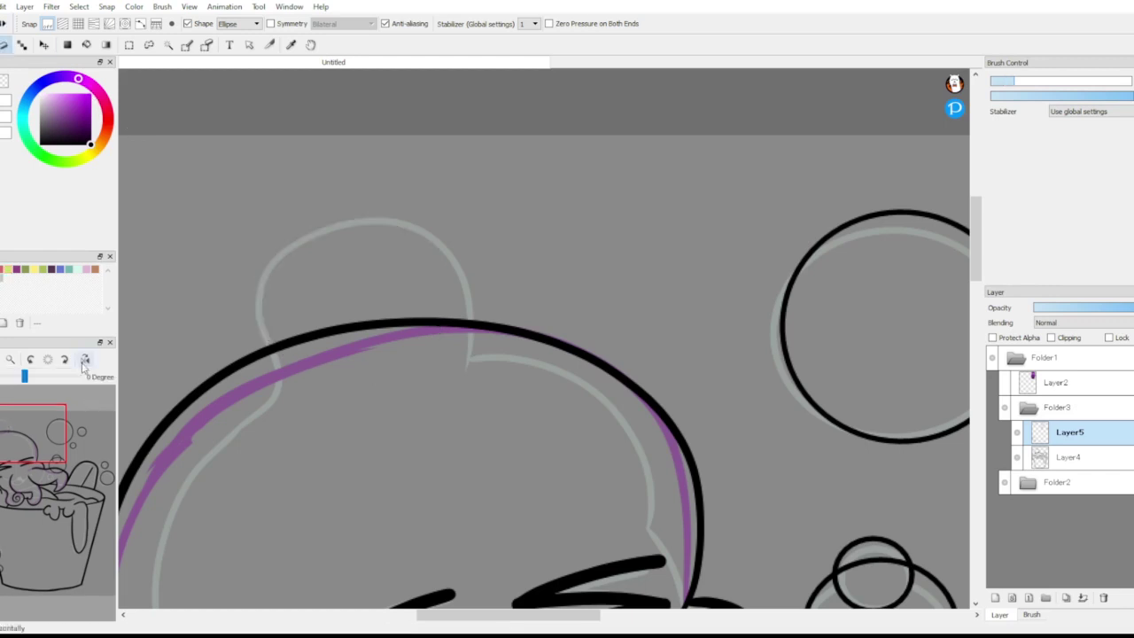
# Step: Turn off the Ellipse shape and replace the large bubbles' lines inside the overlapping small bubbles with thin dashes
pyautogui.click(77, 467)
pyautogui.click(205, 24)
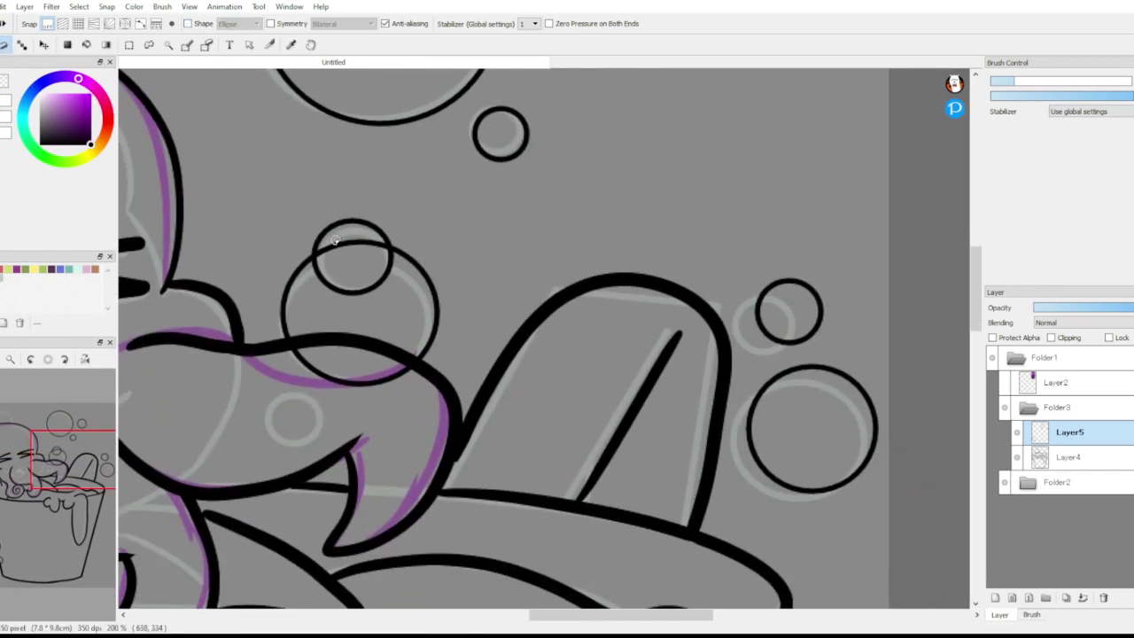
pyautogui.moveTo(337, 246); pyautogui.dragTo(379, 246)
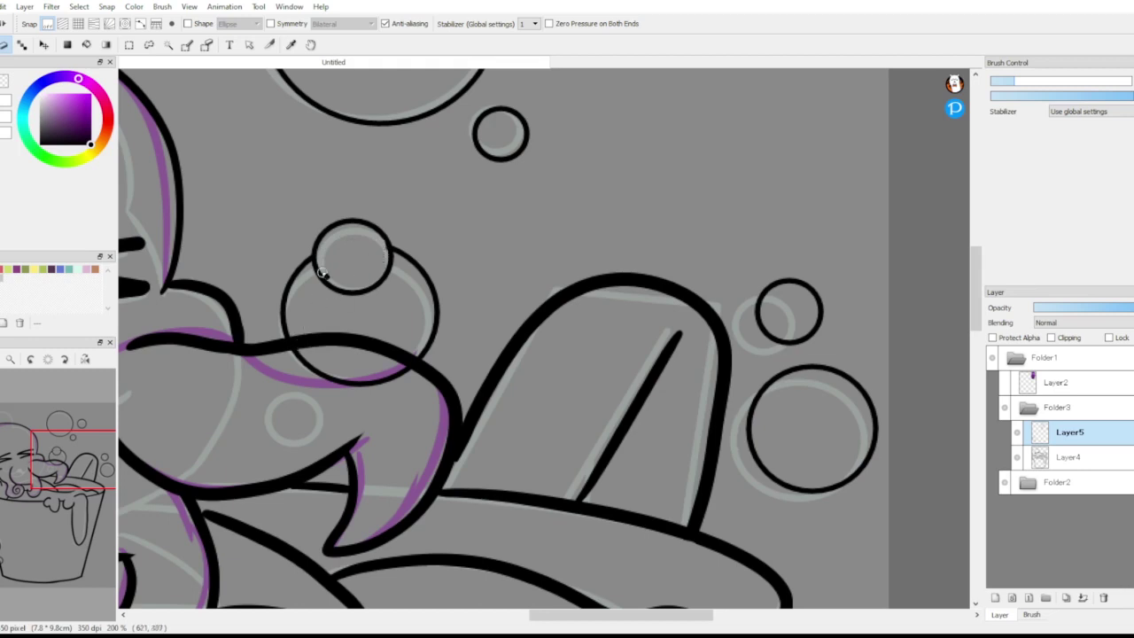
pyautogui.click(0, 44)
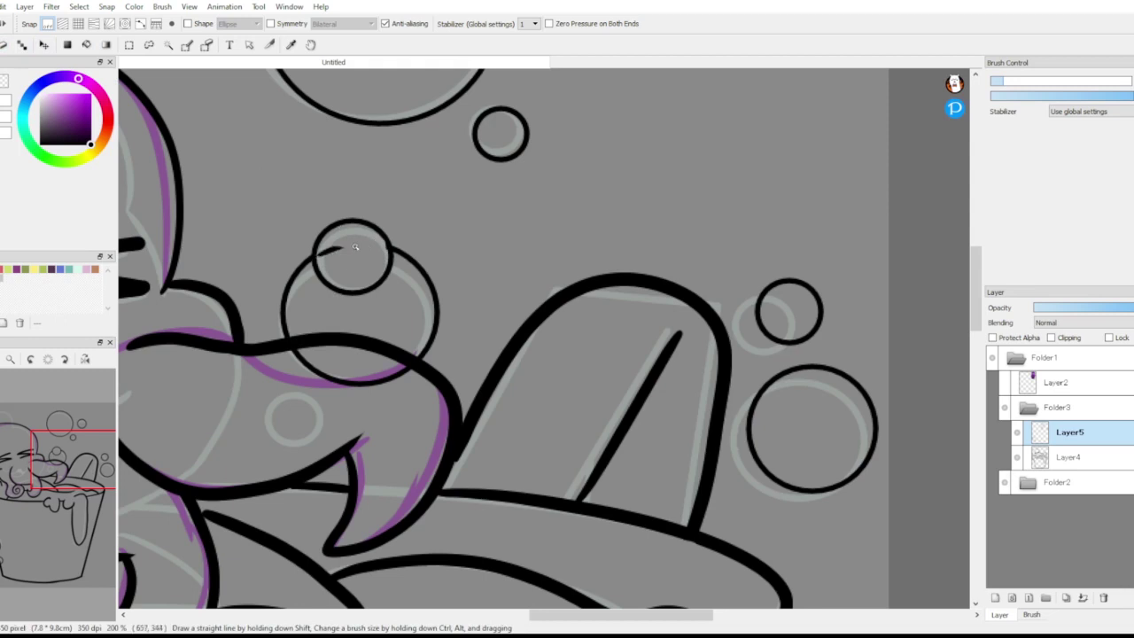
pyautogui.moveTo(16, 515); pyautogui.dragTo(20, 552)
# Step: On Layer4, erase the bucket's left edge inside the large bubble and redraw it there as thin dashes
pyautogui.click(1093, 457)
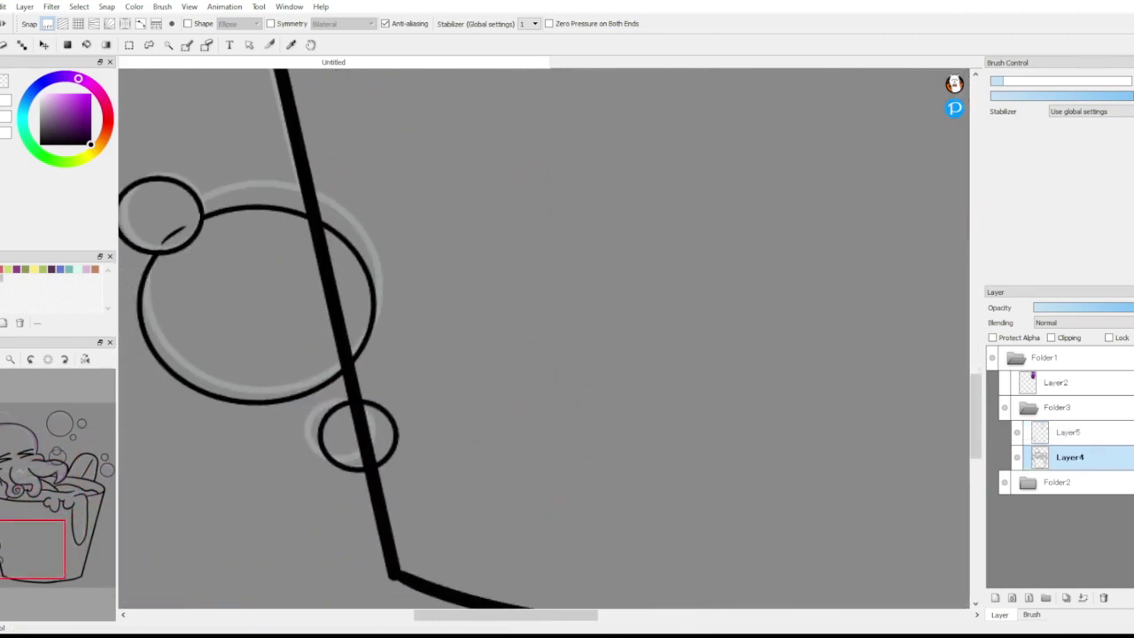
pyautogui.click(4, 45)
pyautogui.click(1048, 84)
pyautogui.moveTo(309, 228)
pyautogui.mouseDown()
pyautogui.moveTo(339, 343)
pyautogui.moveTo(348, 325)
pyautogui.moveTo(339, 357)
pyautogui.mouseUp()
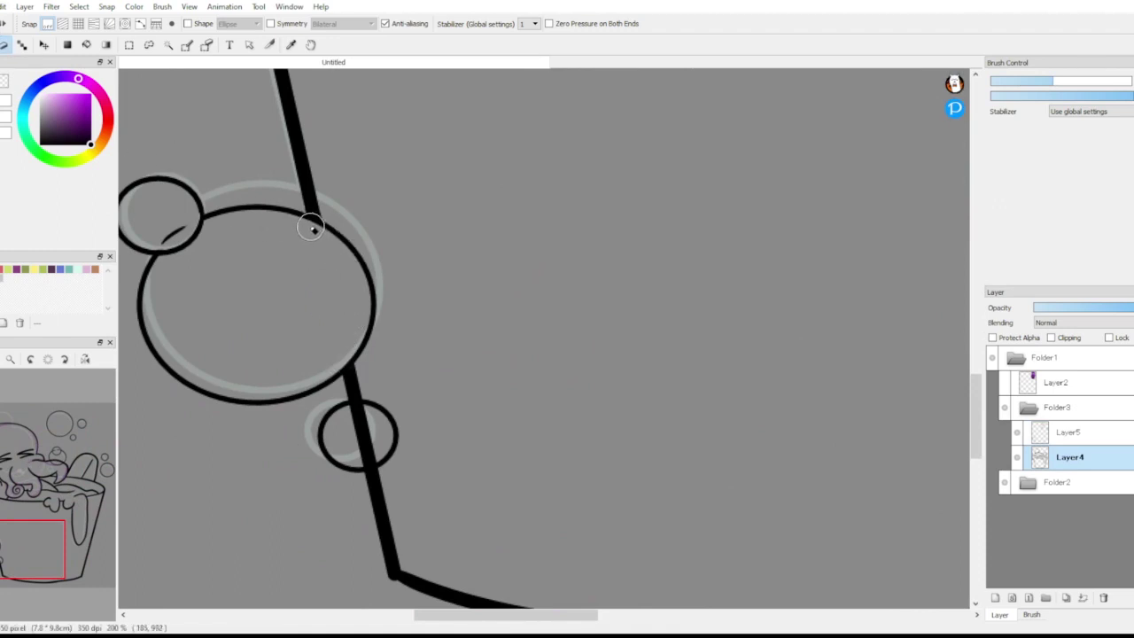
pyautogui.click(0, 46)
pyautogui.moveTo(316, 231); pyautogui.dragTo(342, 354)
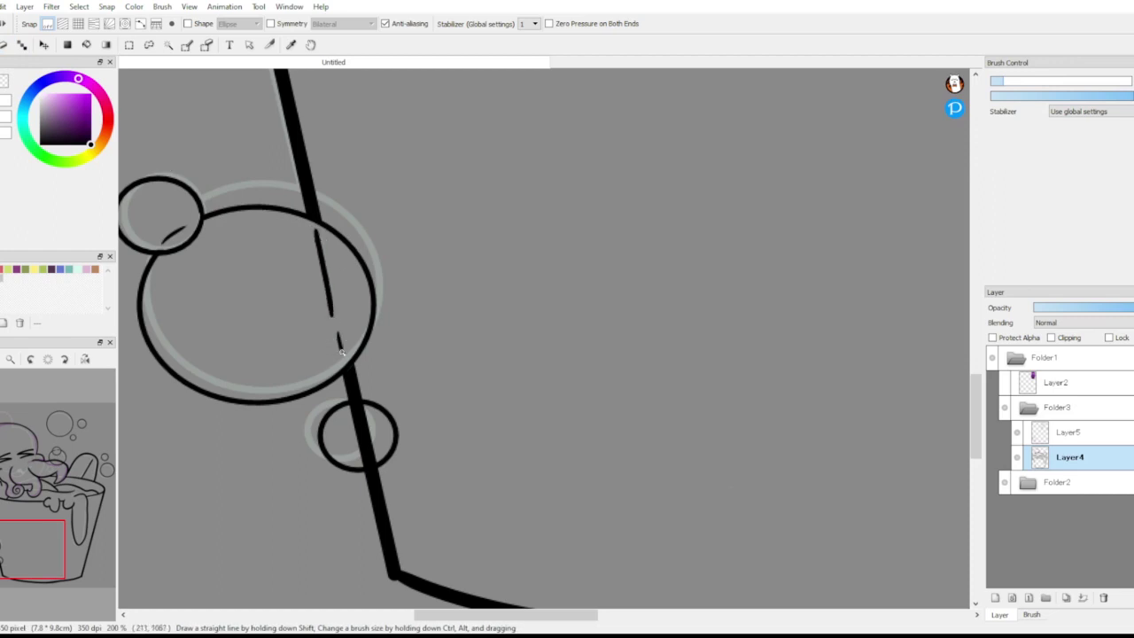
# Step: Erase the bucket's edge inside the small lower bubble and redraw it as thin dashes
pyautogui.click(5, 44)
pyautogui.moveTo(397, 417)
pyautogui.mouseDown()
pyautogui.moveTo(362, 435)
pyautogui.moveTo(375, 451)
pyautogui.mouseUp()
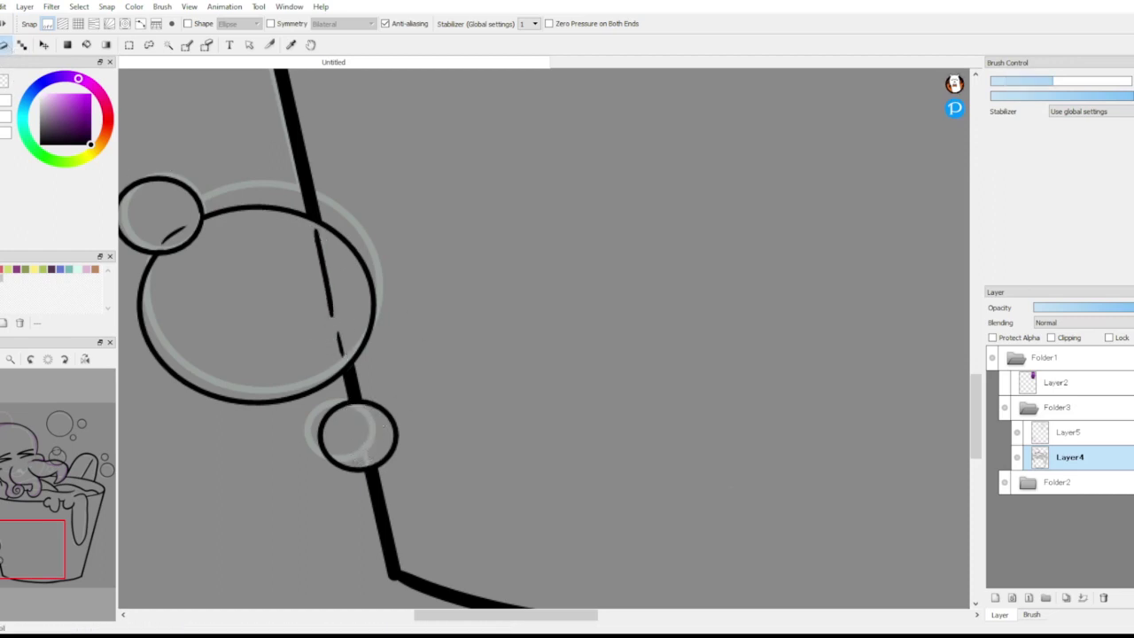
pyautogui.press('b')
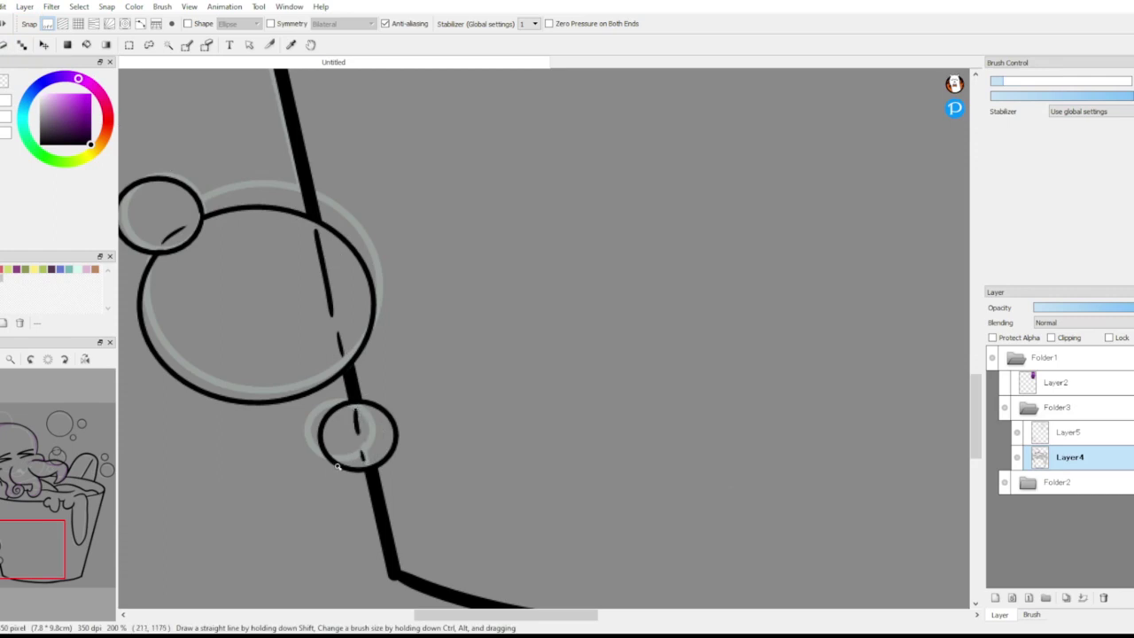
# Step: Erase the raised tentacle's outline inside the large bubble and redraw that stretch as thin dashes
pyautogui.moveTo(32, 545); pyautogui.dragTo(69, 467)
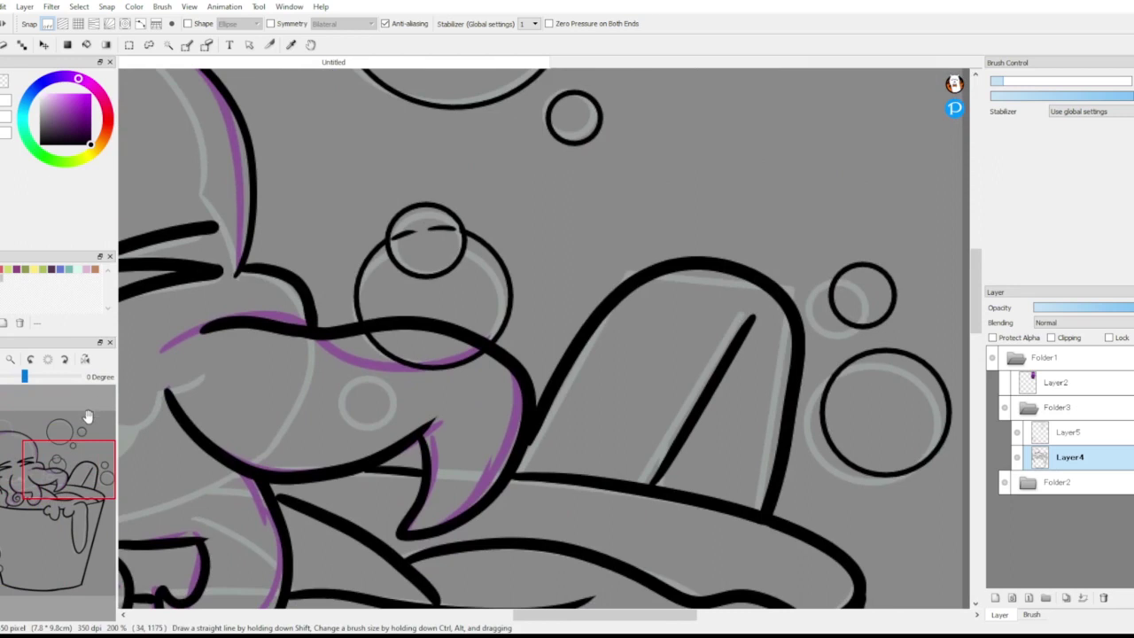
pyautogui.moveTo(361, 327)
pyautogui.mouseDown()
pyautogui.moveTo(374, 314)
pyautogui.moveTo(494, 326)
pyautogui.mouseUp()
pyautogui.click(0, 44)
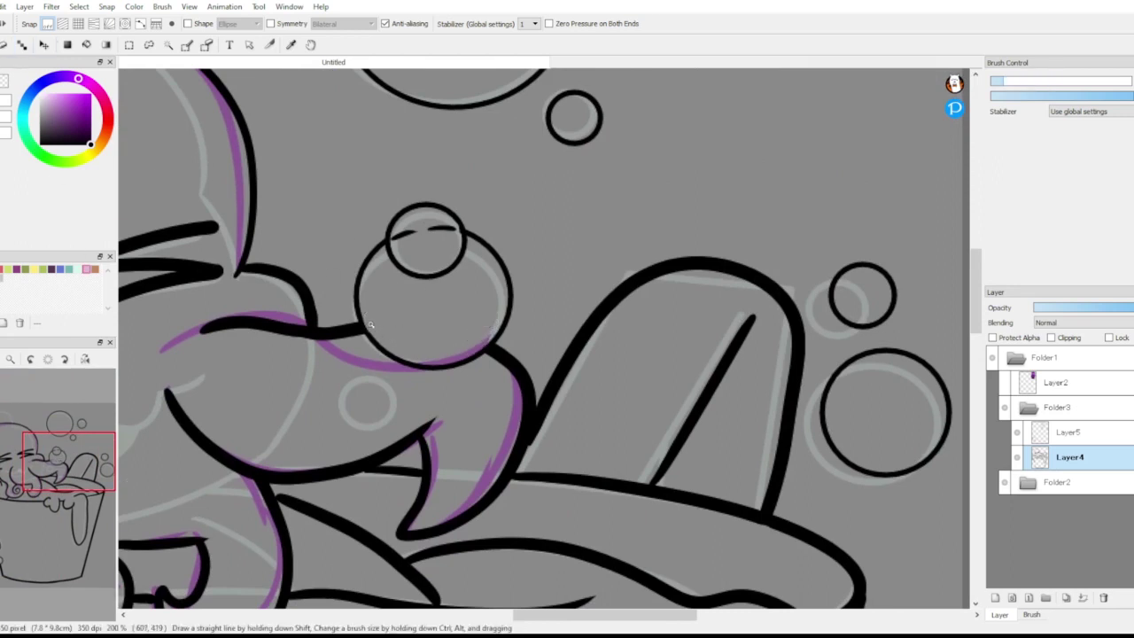
pyautogui.moveTo(369, 323); pyautogui.dragTo(478, 337)
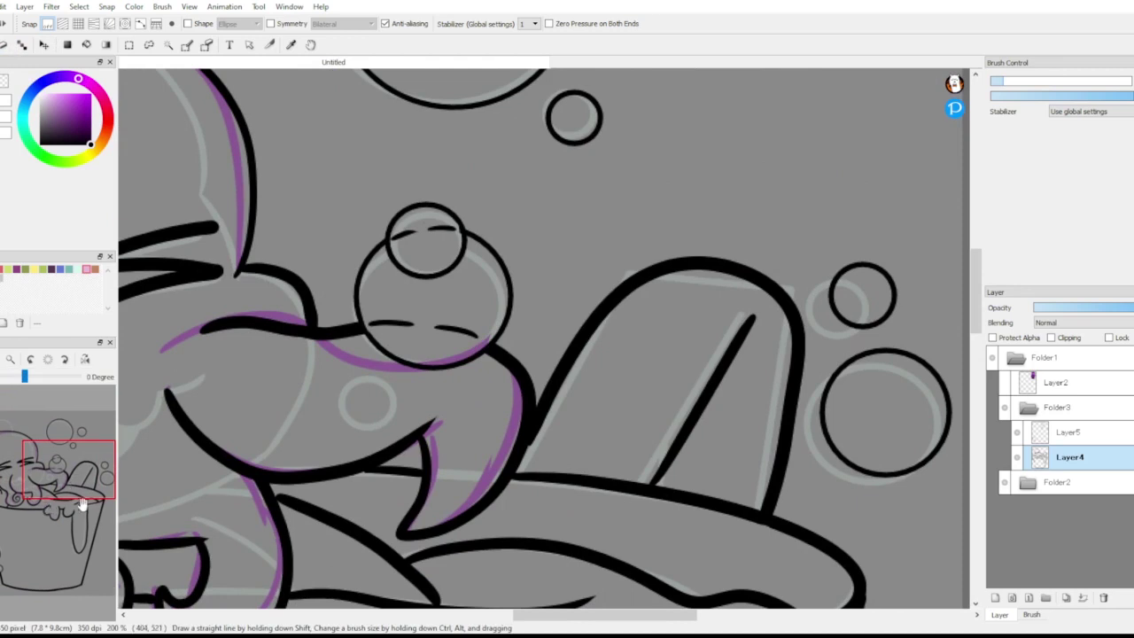
# Step: Hide Folder2, show the reference character on Layer2 and sample the purple of its head for filling
pyautogui.click(11, 359)
pyautogui.click(1003, 482)
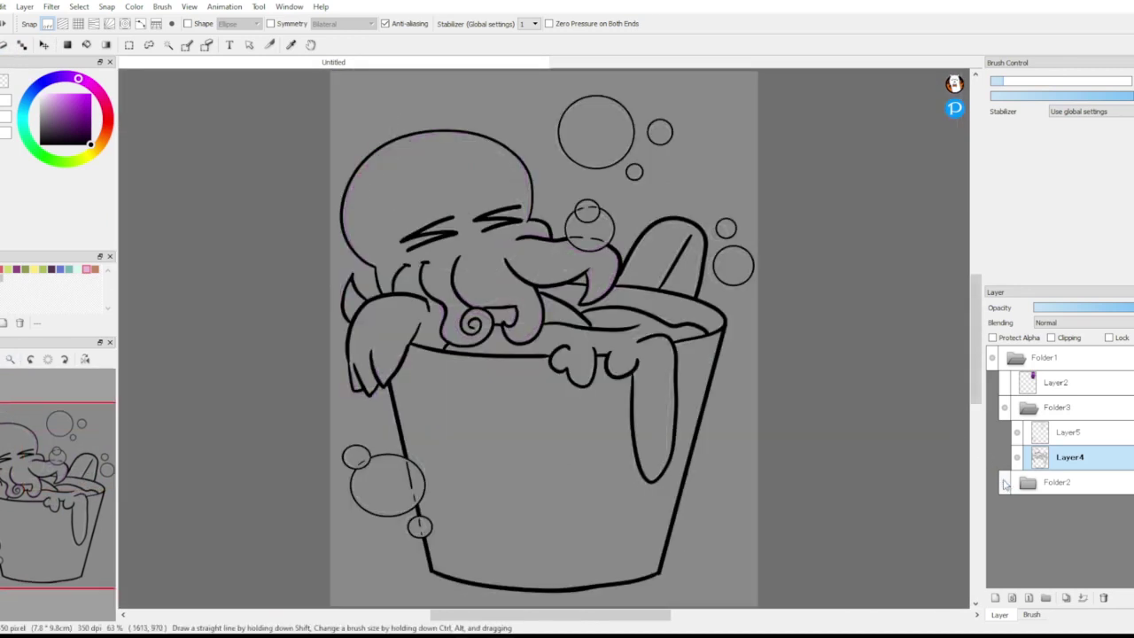
pyautogui.click(1016, 432)
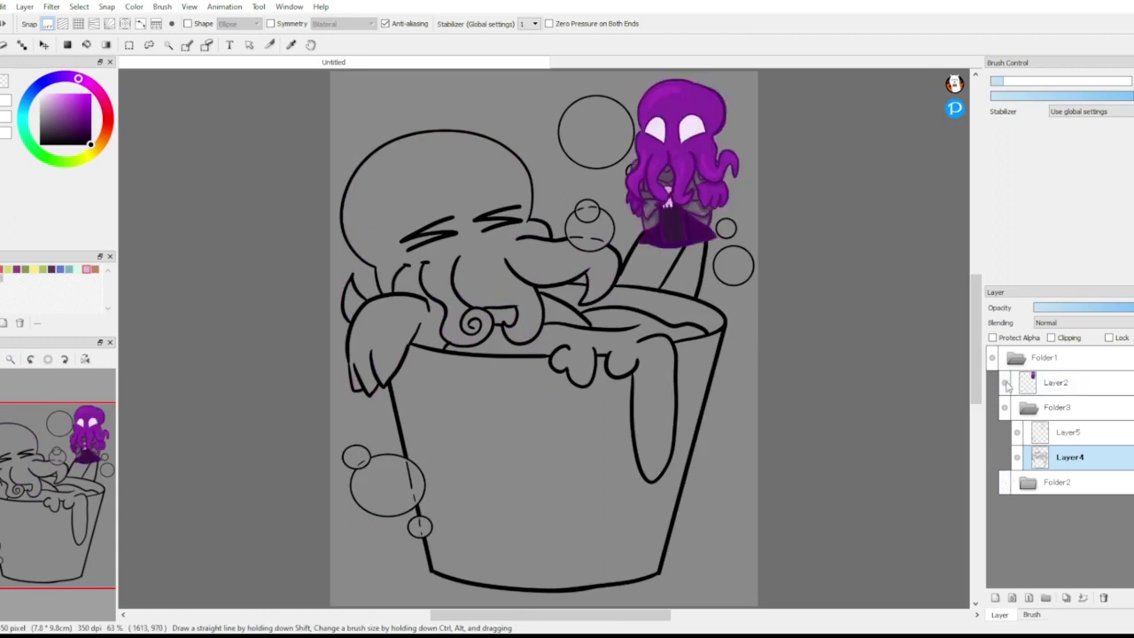
pyautogui.click(291, 44)
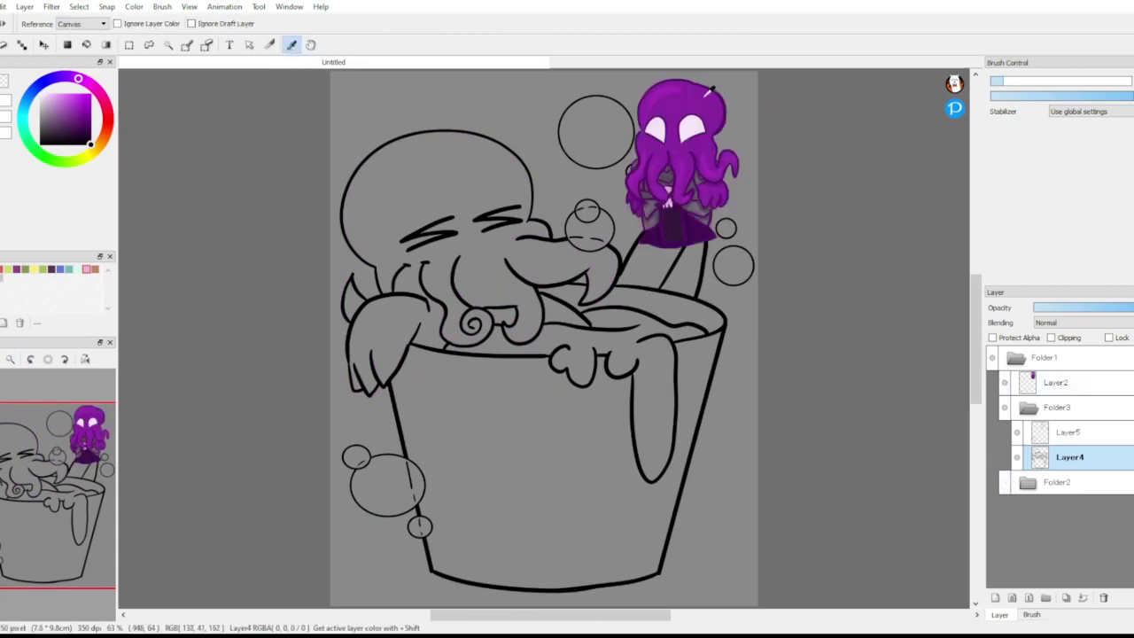
pyautogui.click(709, 92)
pyautogui.click(87, 44)
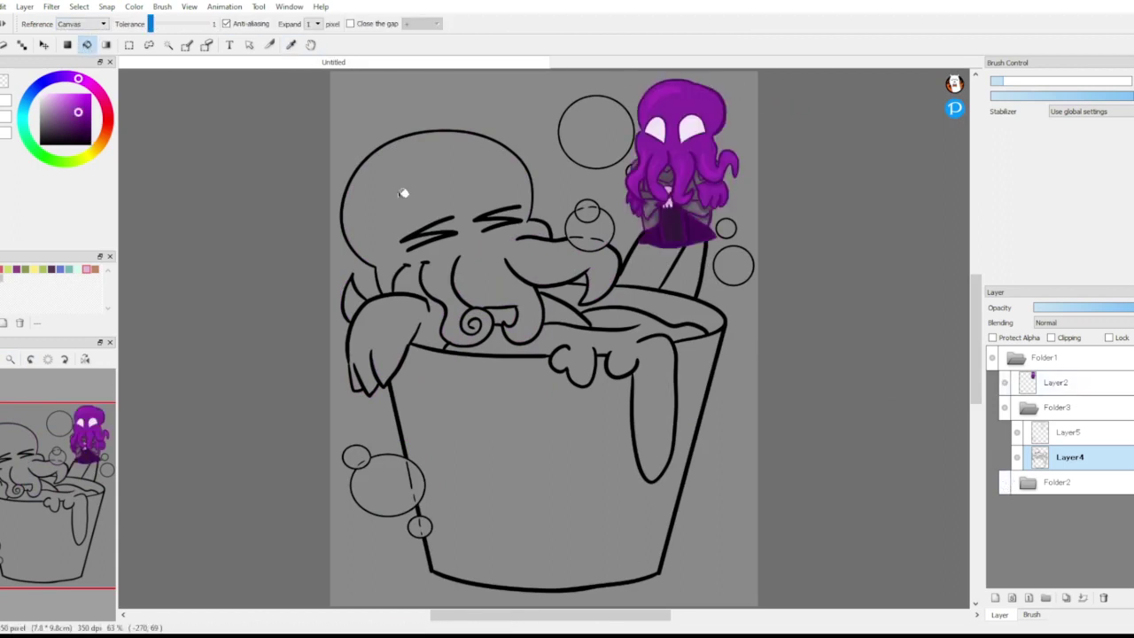
# Step: Move Layer5 beneath Layer4, hide the reference and fill the octopus's head, tentacles and arms with the sampled purple
pyautogui.click(1072, 432)
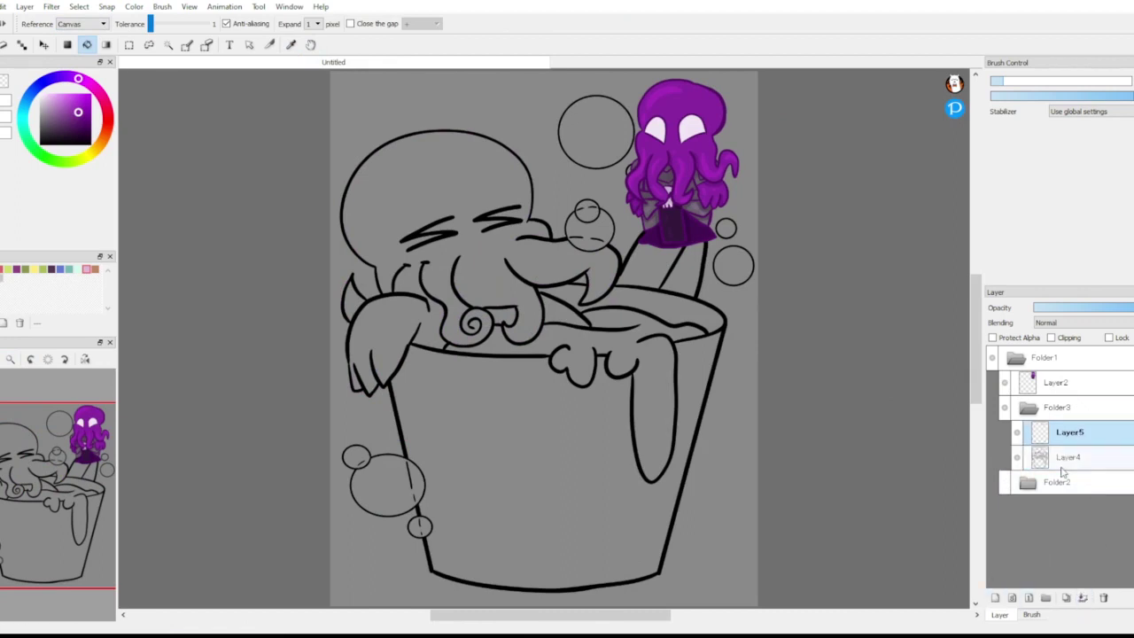
pyautogui.moveTo(1065, 462); pyautogui.dragTo(1075, 425)
pyautogui.click(1067, 457)
pyautogui.click(1005, 386)
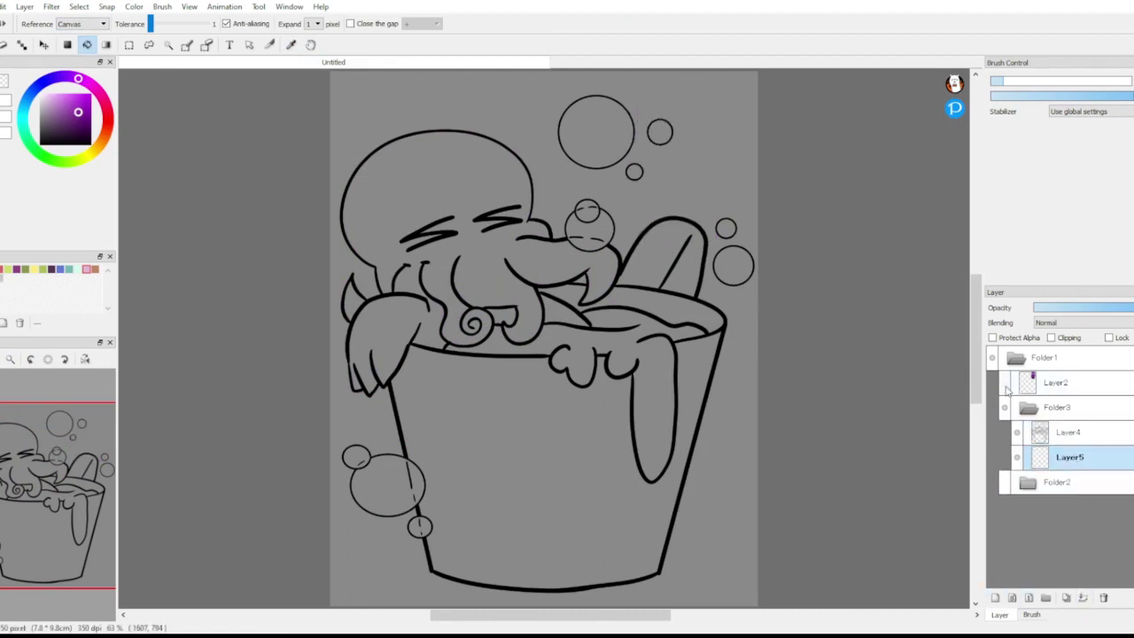
pyautogui.hotkey('ctrl', 'z')
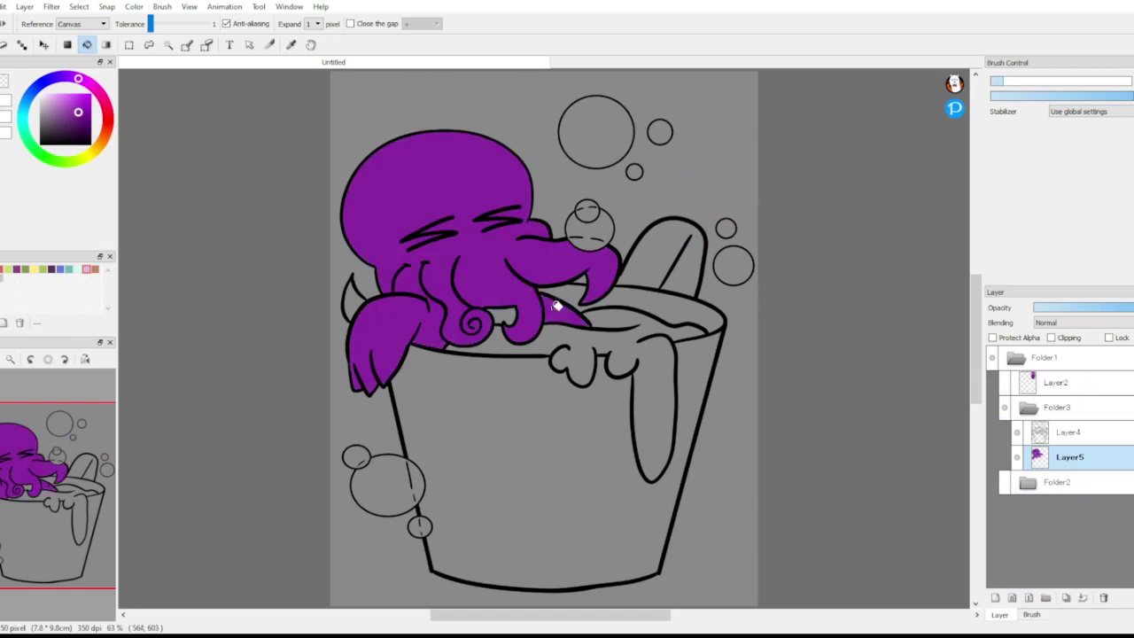
pyautogui.click(356, 300)
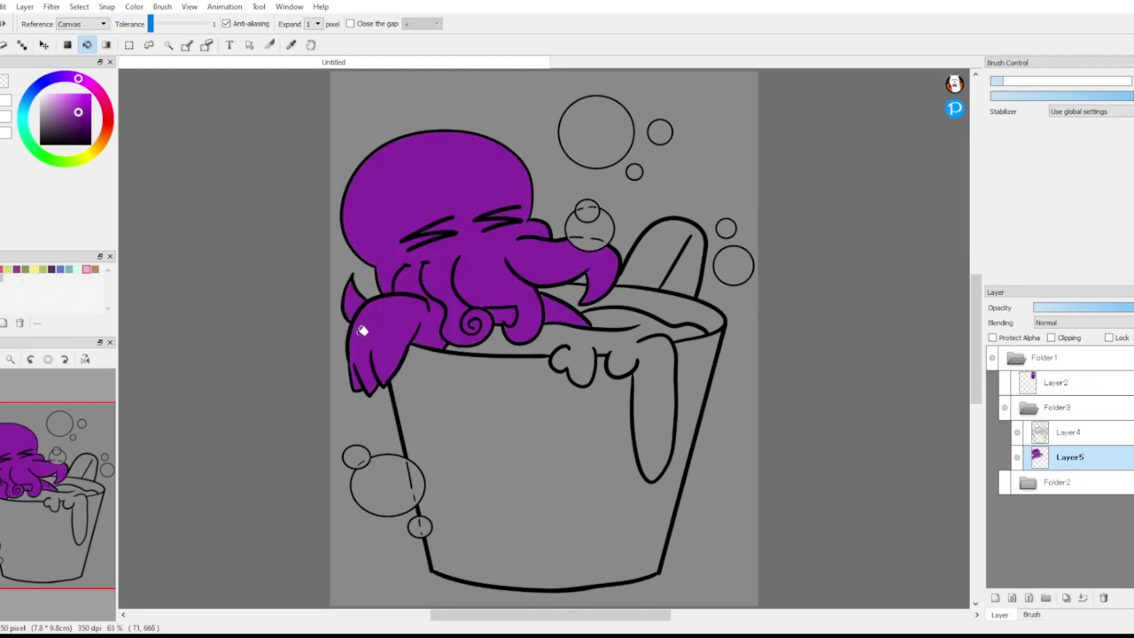
# Step: Paint the part of the raised tentacle seen through the large bubble purple, using a larger brush
pyautogui.press('b')
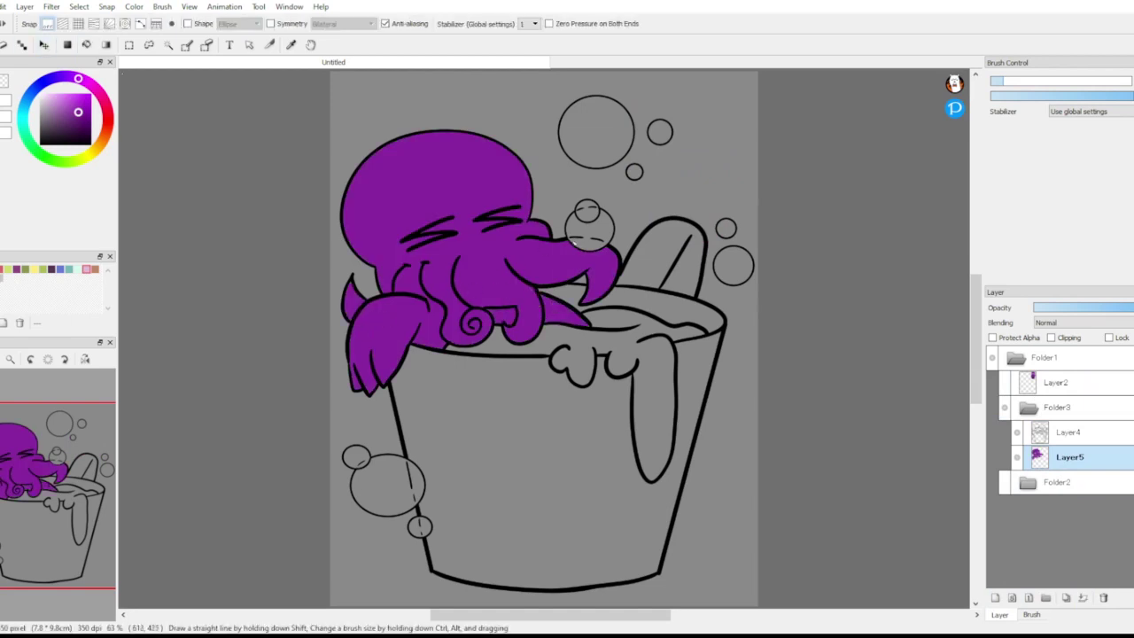
pyautogui.scroll(3, 42, 501)
pyautogui.moveTo(42, 501); pyautogui.dragTo(47, 492)
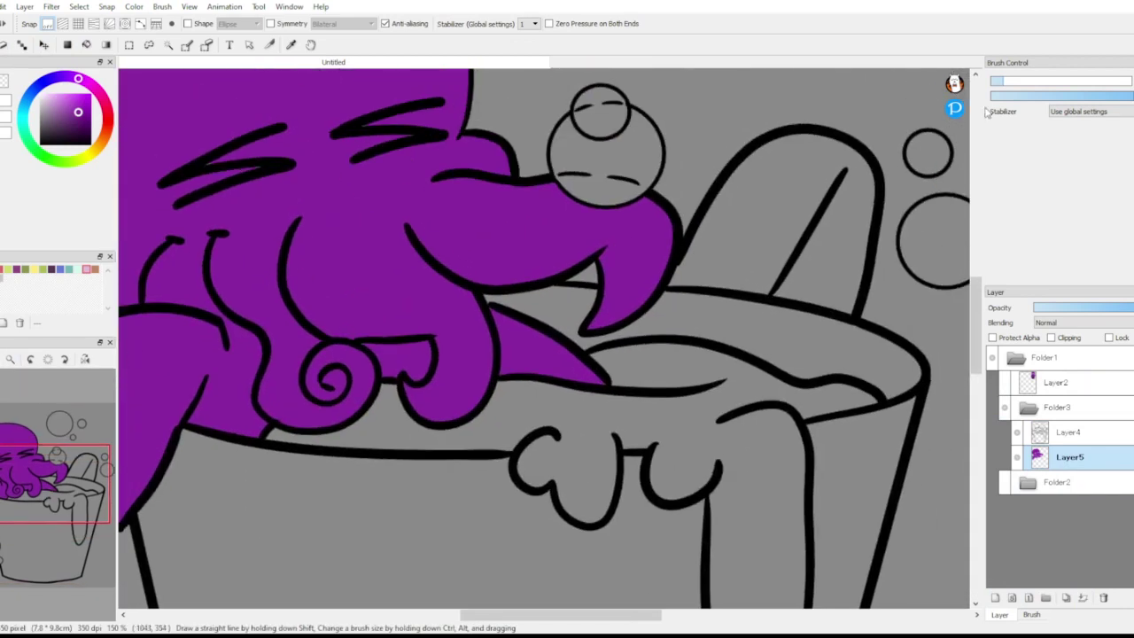
pyautogui.click(1026, 81)
pyautogui.moveTo(554, 180)
pyautogui.mouseDown()
pyautogui.moveTo(652, 195)
pyautogui.moveTo(571, 178)
pyautogui.moveTo(629, 192)
pyautogui.moveTo(589, 205)
pyautogui.mouseUp()
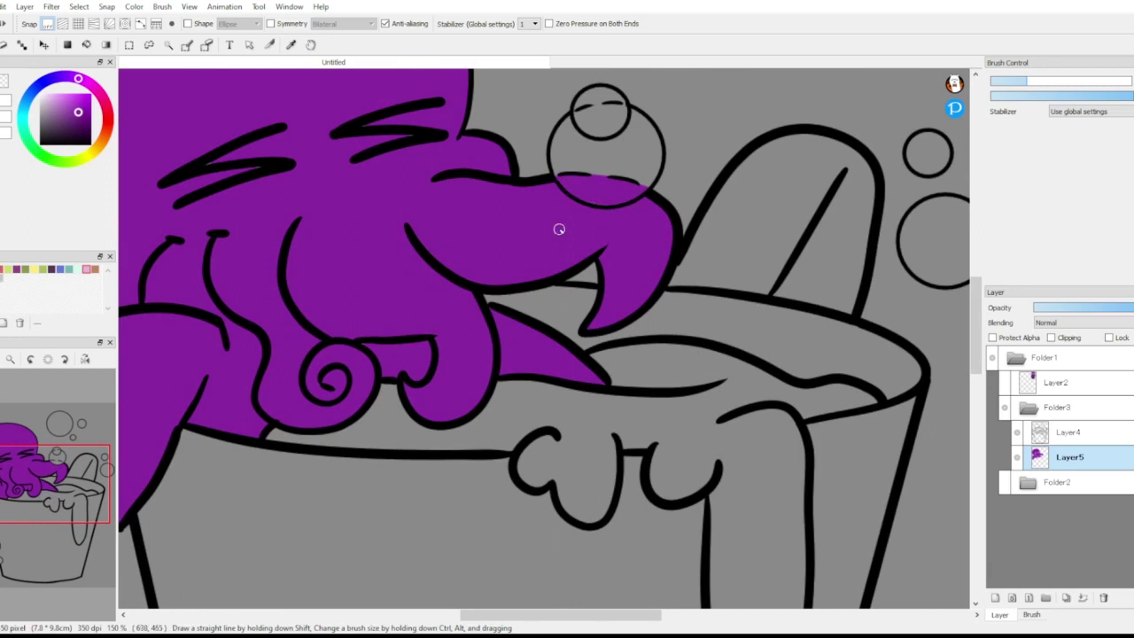
# Step: Add a new layer above Layer5, show the reference and sample the dark purple of the character's robe
pyautogui.moveTo(85, 483)
pyautogui.click(996, 598)
pyautogui.hotkey('ctrl', 'v')
pyautogui.moveTo(59, 501)
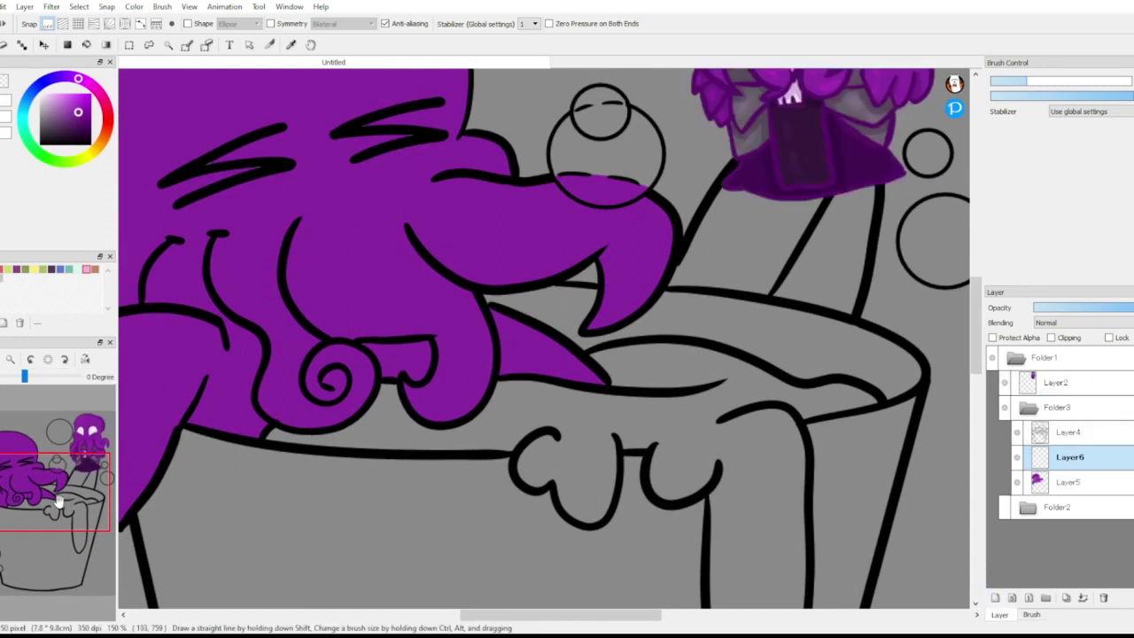
pyautogui.moveTo(59, 502)
pyautogui.mouseDown()
pyautogui.moveTo(68, 469)
pyautogui.moveTo(69, 485)
pyautogui.mouseUp()
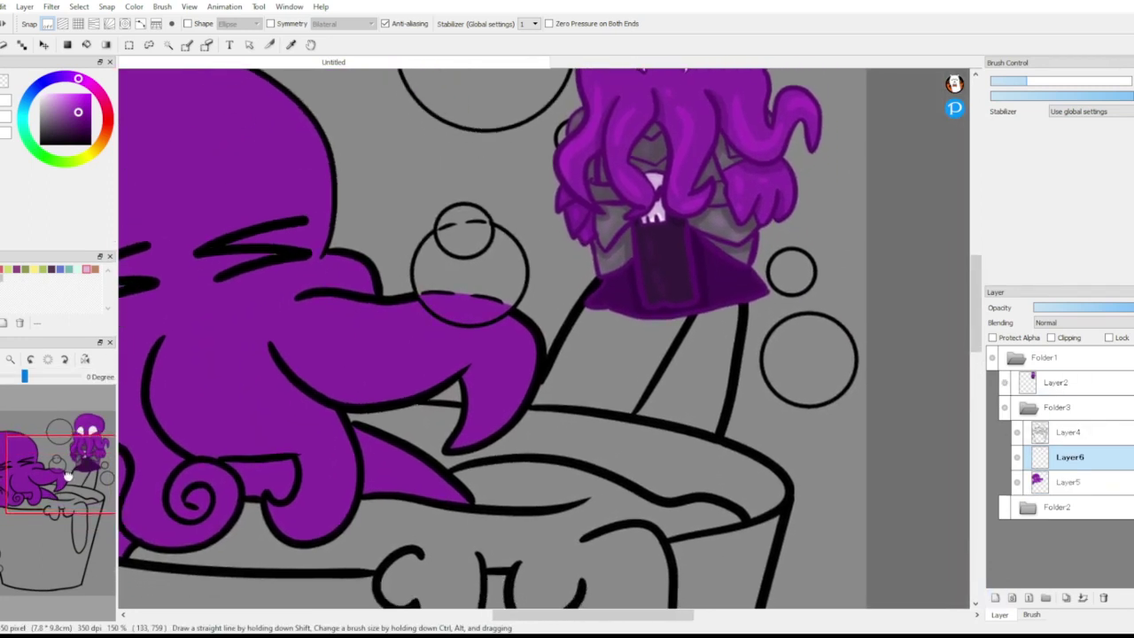
pyautogui.click(290, 45)
pyautogui.click(708, 284)
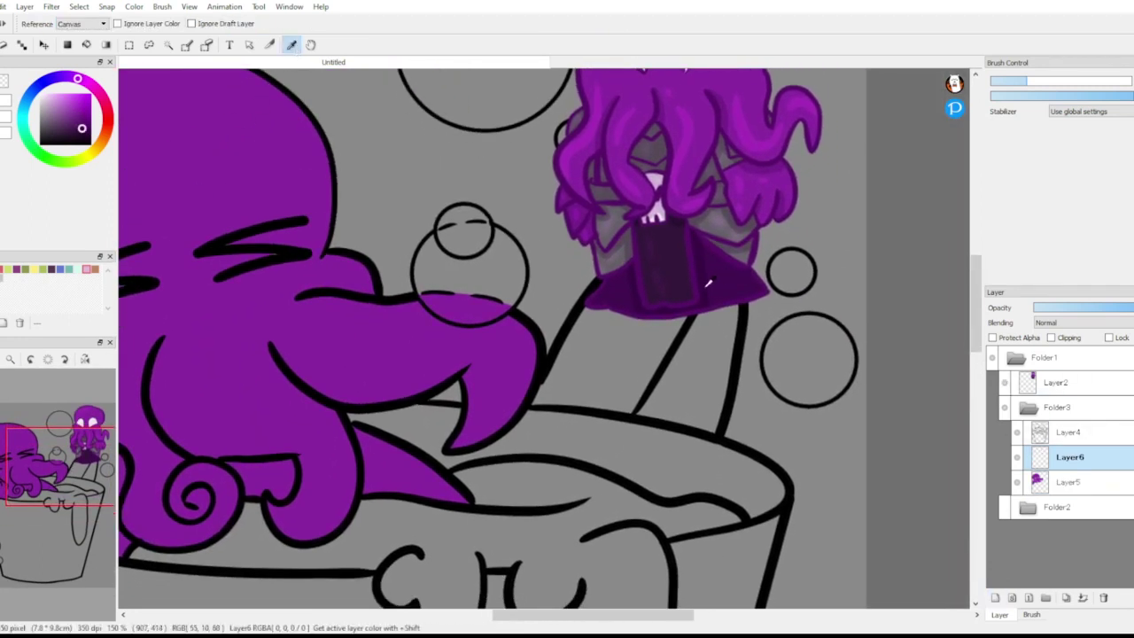
# Step: Hide the reference and fill the bucket's liquid and its drips with the sampled dark purple
pyautogui.click(87, 45)
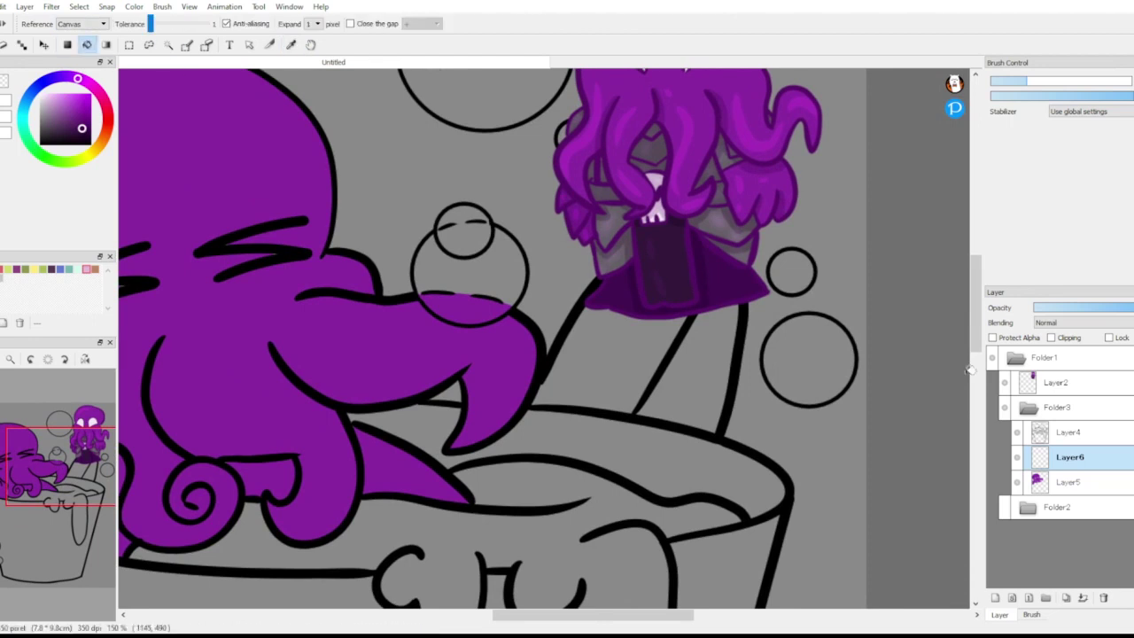
pyautogui.click(1004, 383)
pyautogui.click(607, 485)
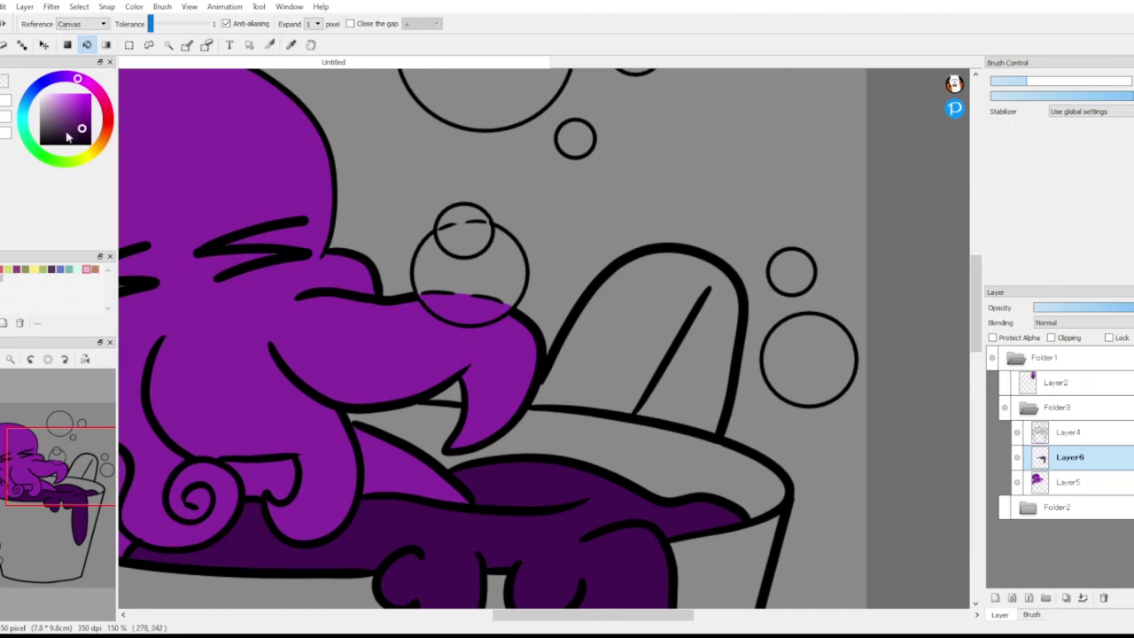
# Step: Try filling the liquid and its drips with a lighter, muted purple, and undo it
pyautogui.click(66, 133)
pyautogui.click(528, 492)
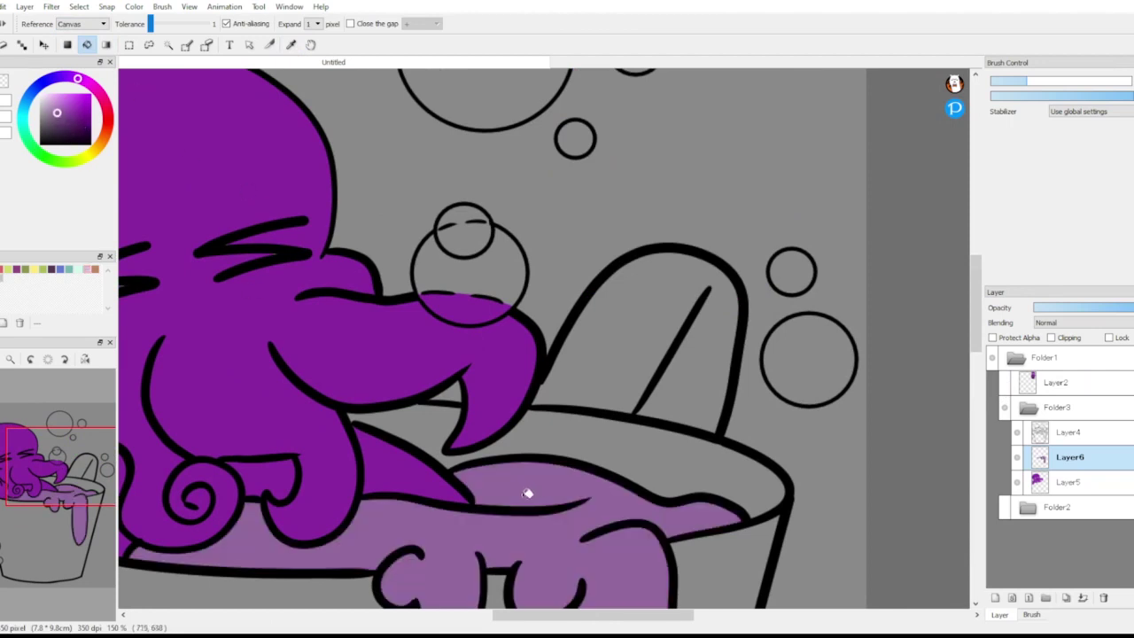
pyautogui.hotkey('ctrl', 'z')
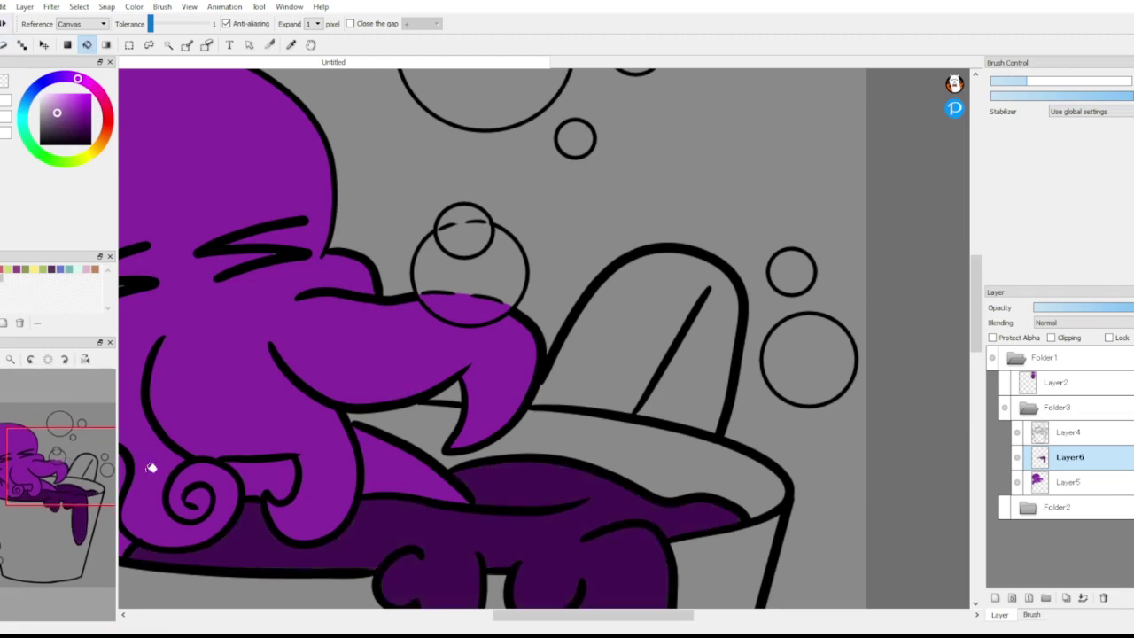
# Step: Add a new layer above Layer6 and fill the two bubbles beside the bucket's handle with the liquid's dark purple
pyautogui.click(995, 598)
pyautogui.click(807, 329)
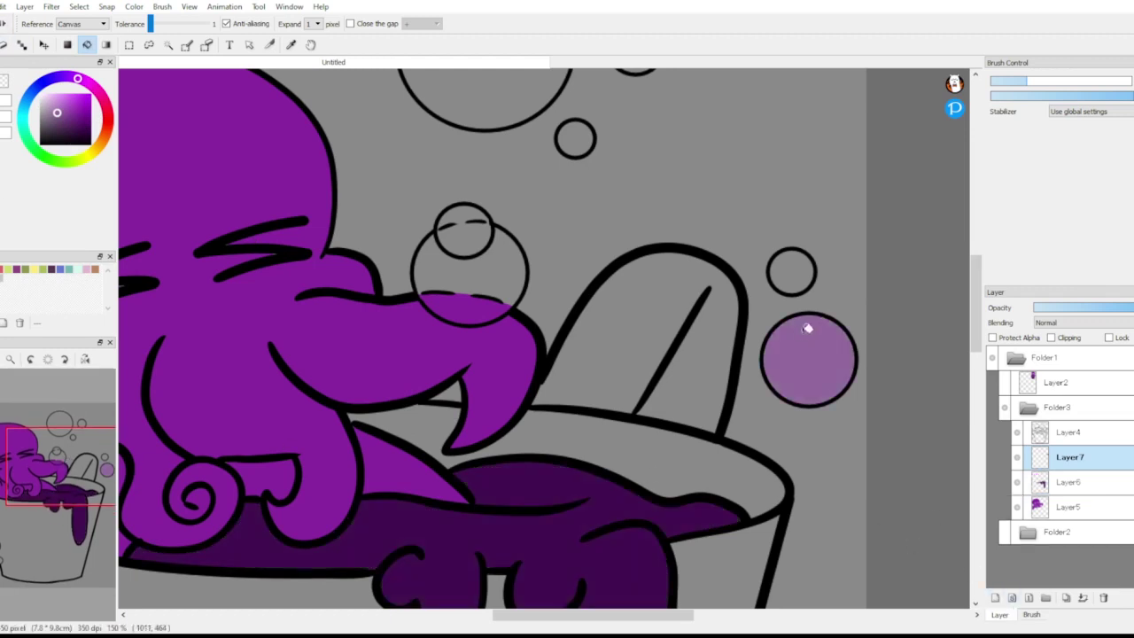
pyautogui.keyDown('alt'); pyautogui.click(505, 476); pyautogui.keyUp('alt')
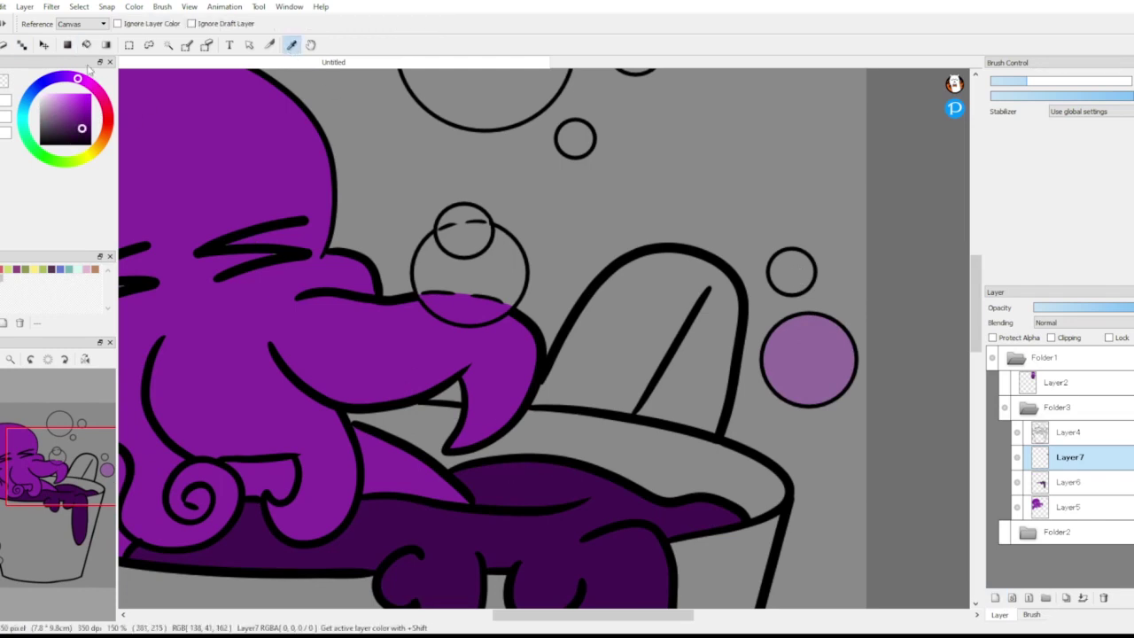
pyautogui.click(788, 321)
pyautogui.click(792, 266)
# Step: Fill the overlapping bubbles at the raised tentacle, the largest bubble and the small one below it with the same dark purple
pyautogui.click(484, 268)
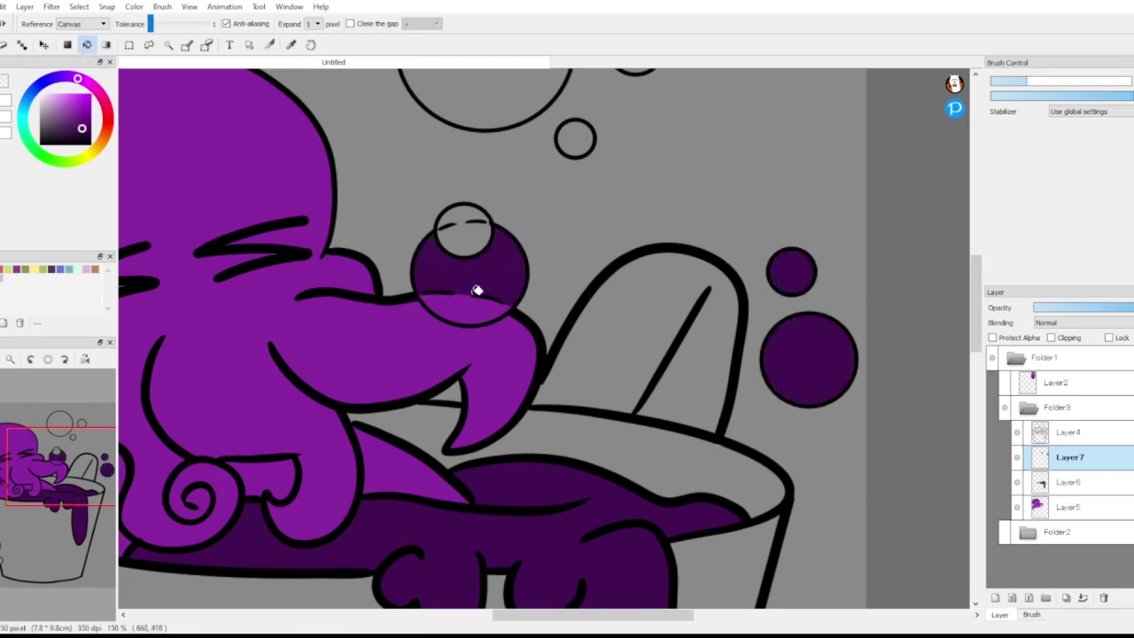
pyautogui.click(475, 300)
pyautogui.click(472, 210)
pyautogui.click(491, 104)
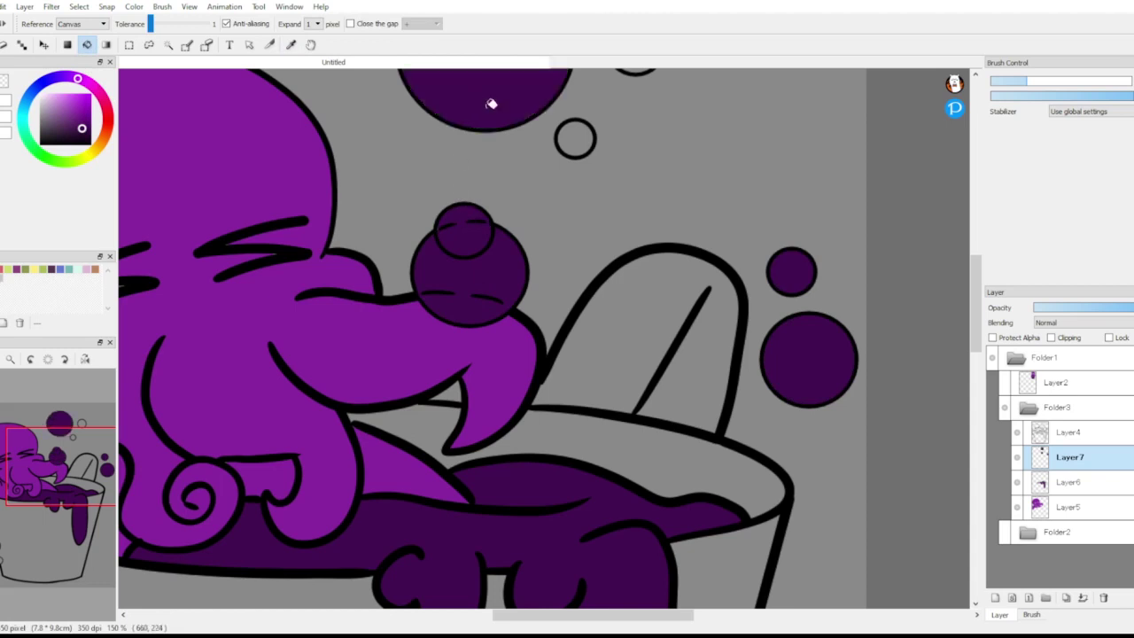
pyautogui.click(577, 139)
# Step: Fill the remaining bubble beside the largest one and the three bubbles along the bucket's left edge with dark purple
pyautogui.press('b')
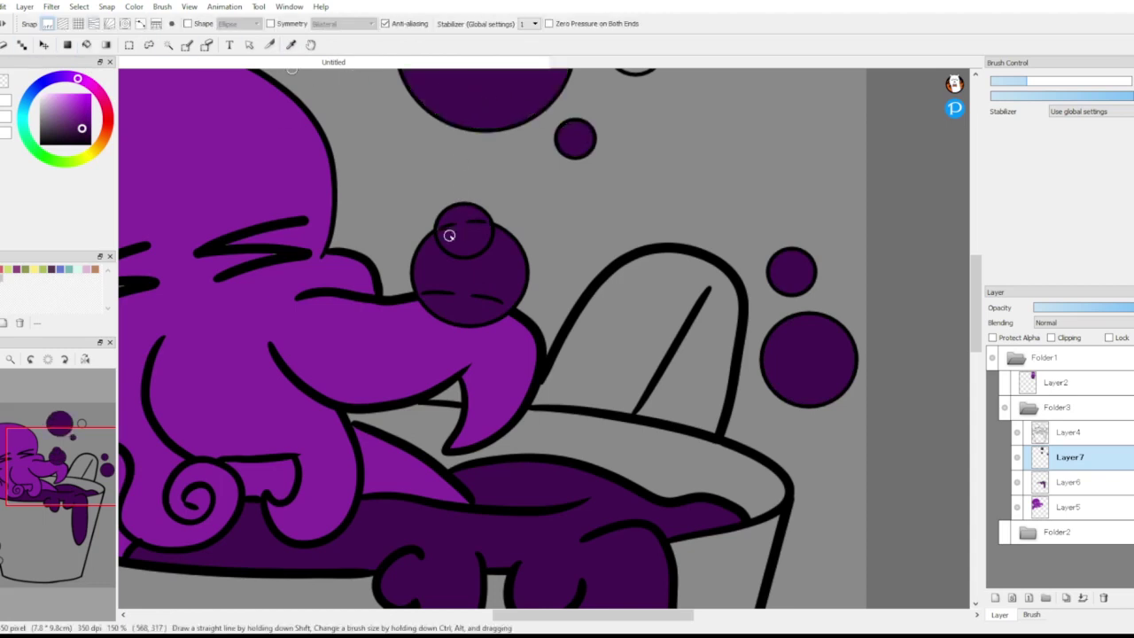
pyautogui.click(86, 433)
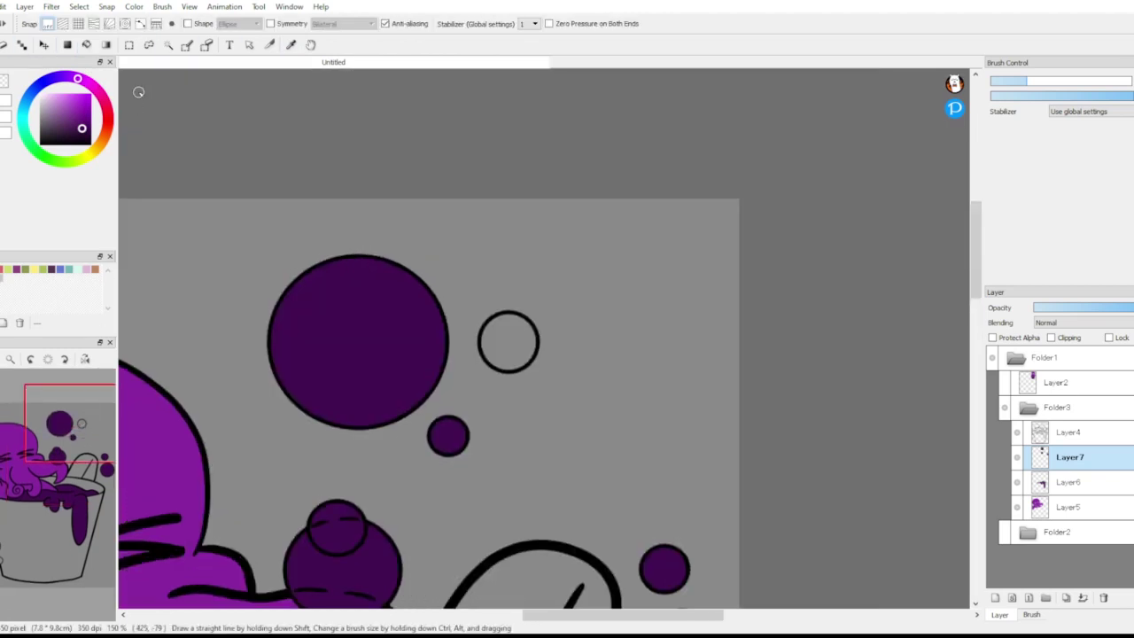
pyautogui.click(87, 45)
pyautogui.click(507, 341)
pyautogui.click(49, 532)
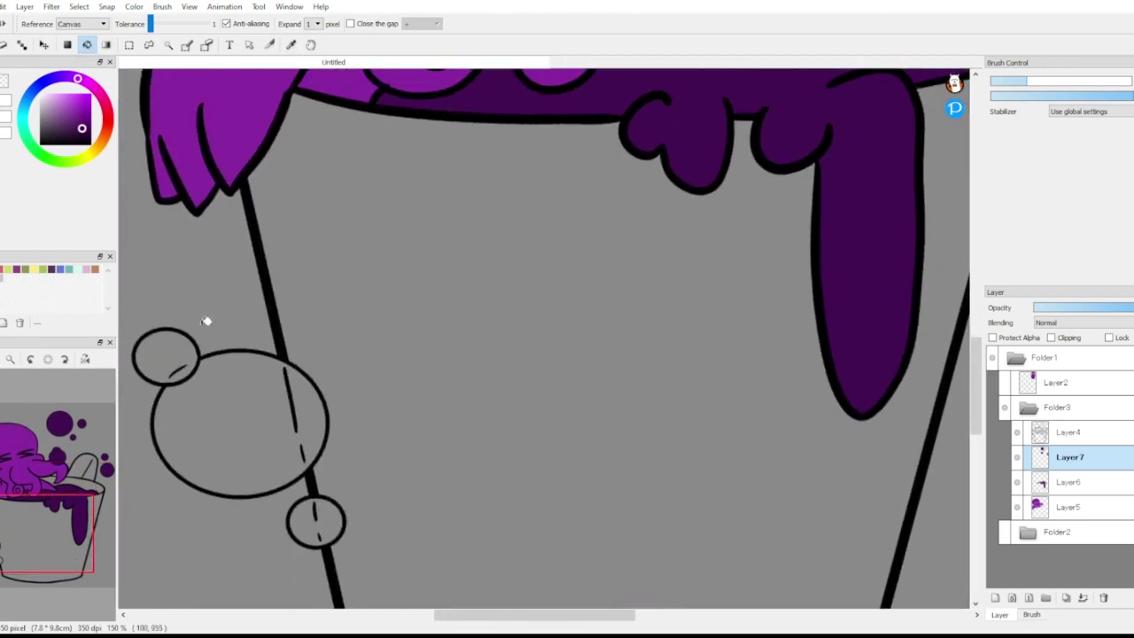
pyautogui.click(169, 358)
pyautogui.click(249, 433)
pyautogui.click(322, 506)
# Step: Set Layer7's blending to Overlay and lower its opacity to roughly half so the bubbles look translucent
pyautogui.click(47, 462)
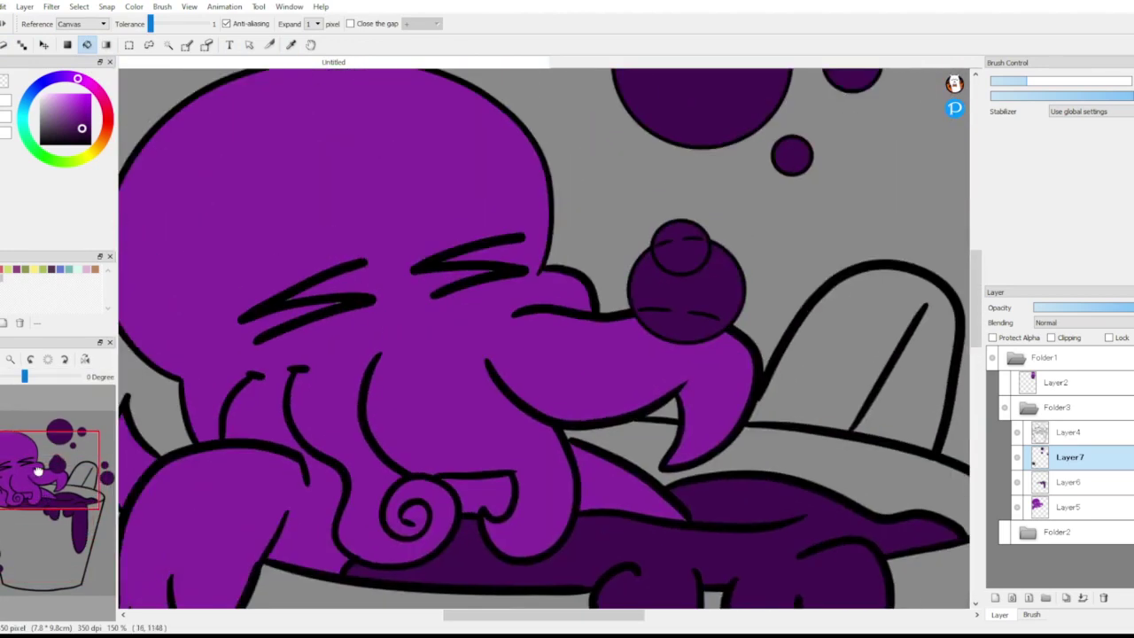
pyautogui.moveTo(46, 464); pyautogui.dragTo(47, 466)
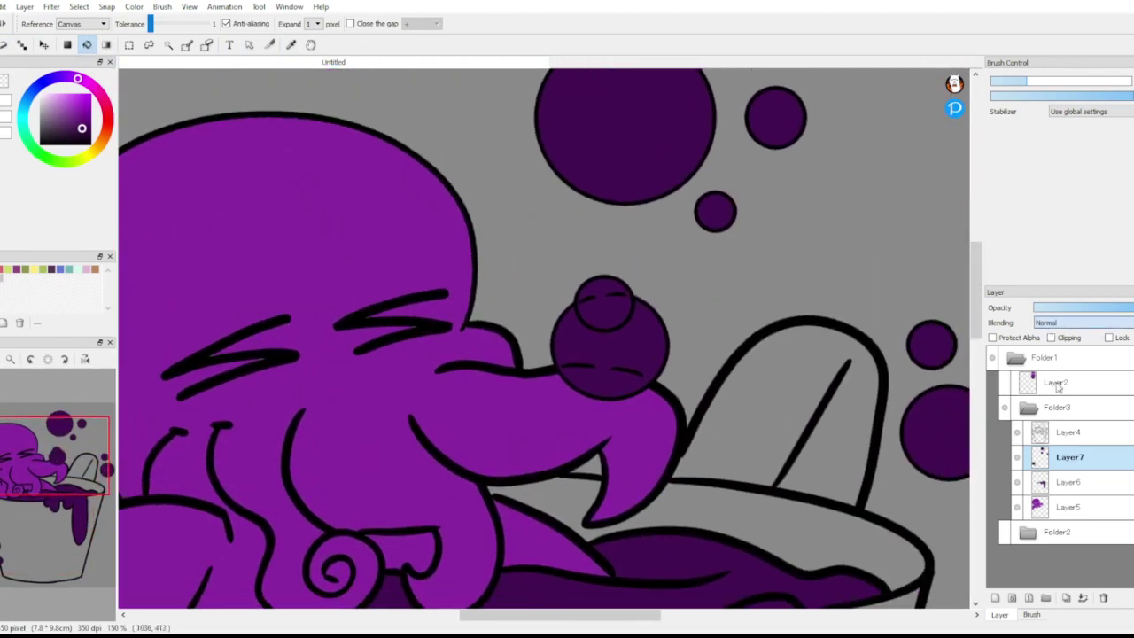
pyautogui.moveTo(1099, 312); pyautogui.dragTo(1084, 312)
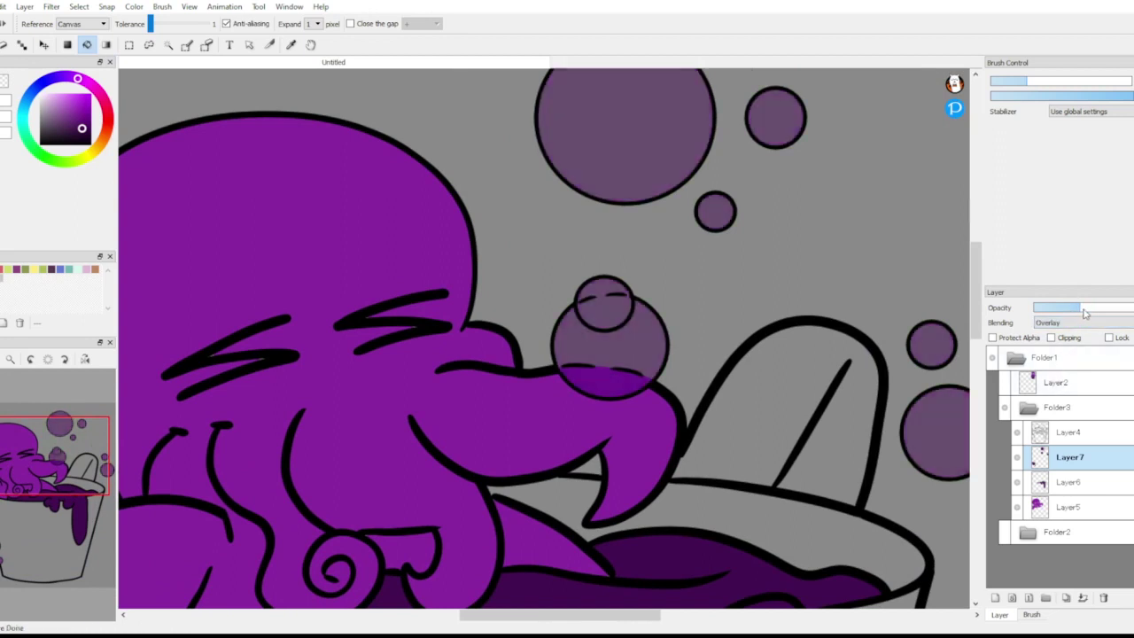
# Step: Add a new layer above Layer7 and paint a light purple curved highlight and dot on the largest bubble with a bigger brush
pyautogui.click(993, 598)
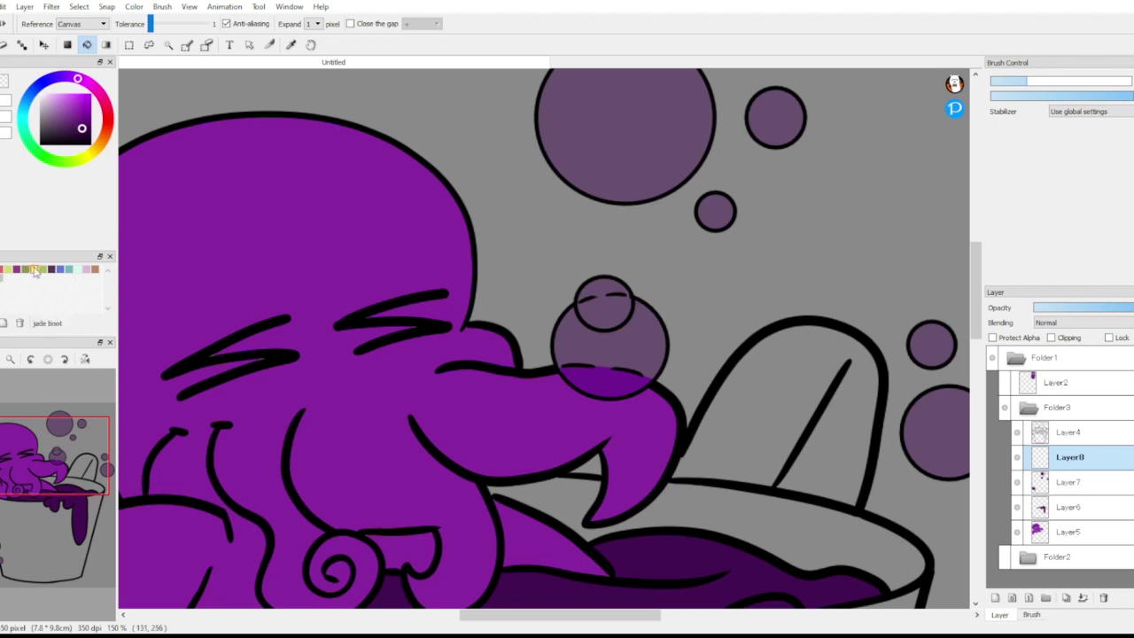
pyautogui.moveTo(80, 93); pyautogui.dragTo(71, 85)
pyautogui.click(1, 45)
pyautogui.click(60, 450)
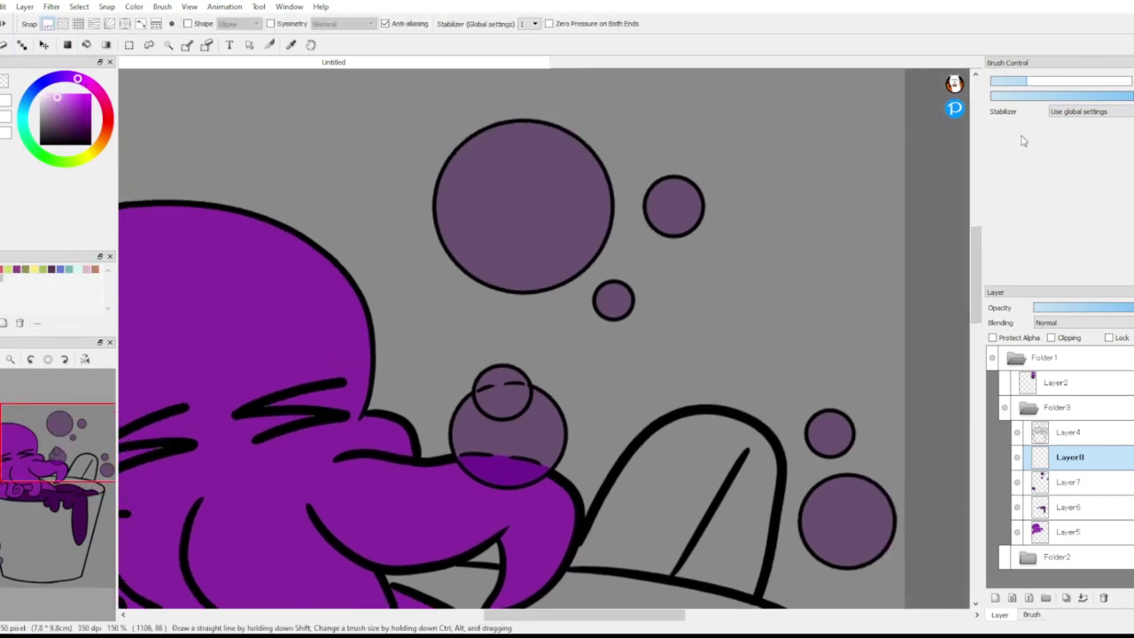
pyautogui.moveTo(519, 140); pyautogui.dragTo(493, 251)
pyautogui.click(507, 264)
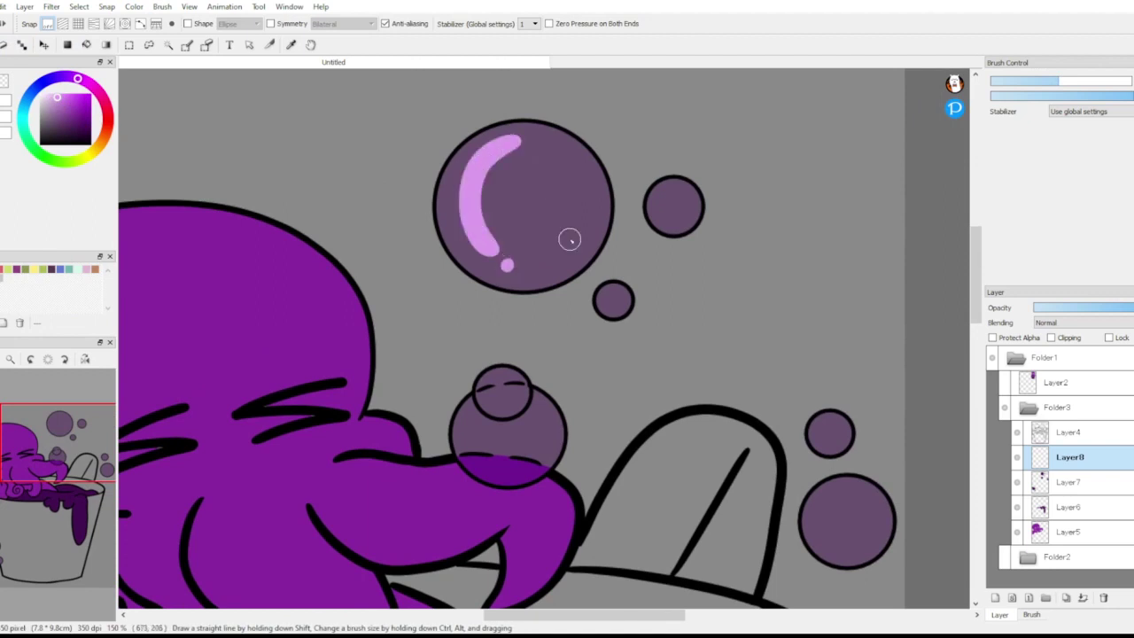
# Step: Paint light purple highlights with dots on the small upper bubbles, the overlapping tentacle pair and the two bubbles beside the handle
pyautogui.moveTo(673, 182); pyautogui.dragTo(657, 213)
pyautogui.click(668, 222)
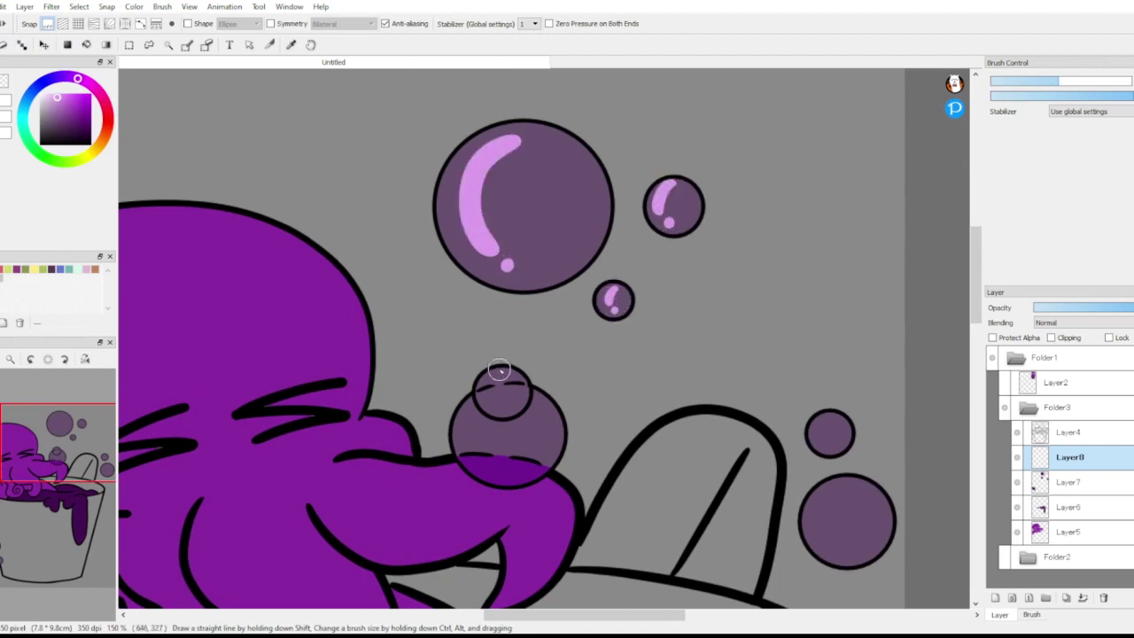
pyautogui.moveTo(480, 412); pyautogui.dragTo(521, 469)
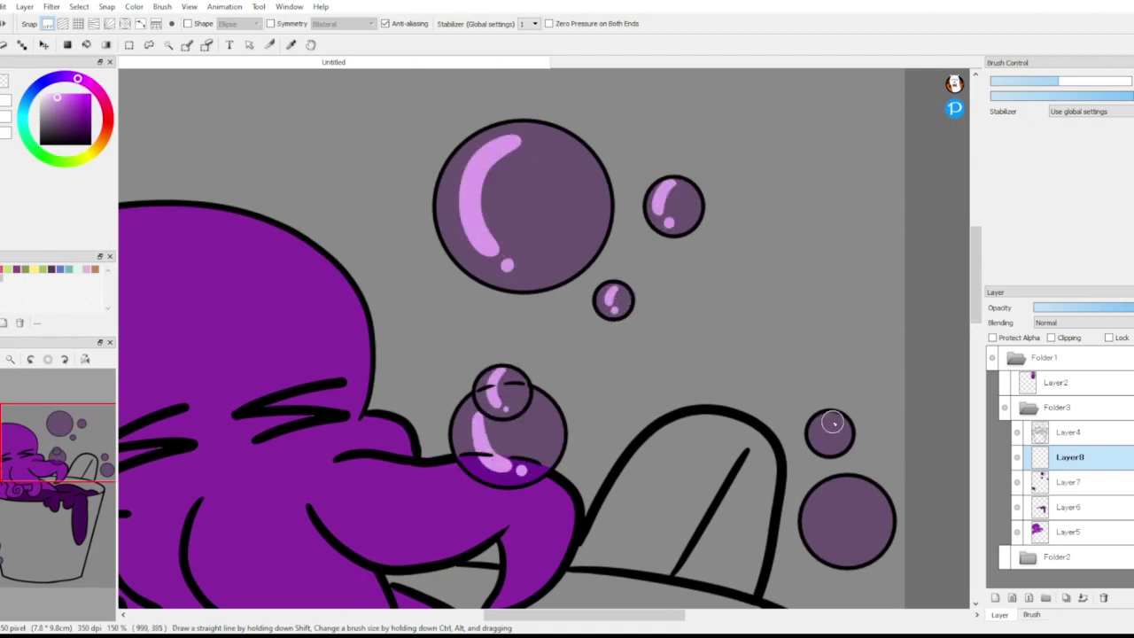
pyautogui.moveTo(833, 423); pyautogui.dragTo(826, 439)
pyautogui.moveTo(860, 491); pyautogui.dragTo(837, 534)
pyautogui.click(857, 551)
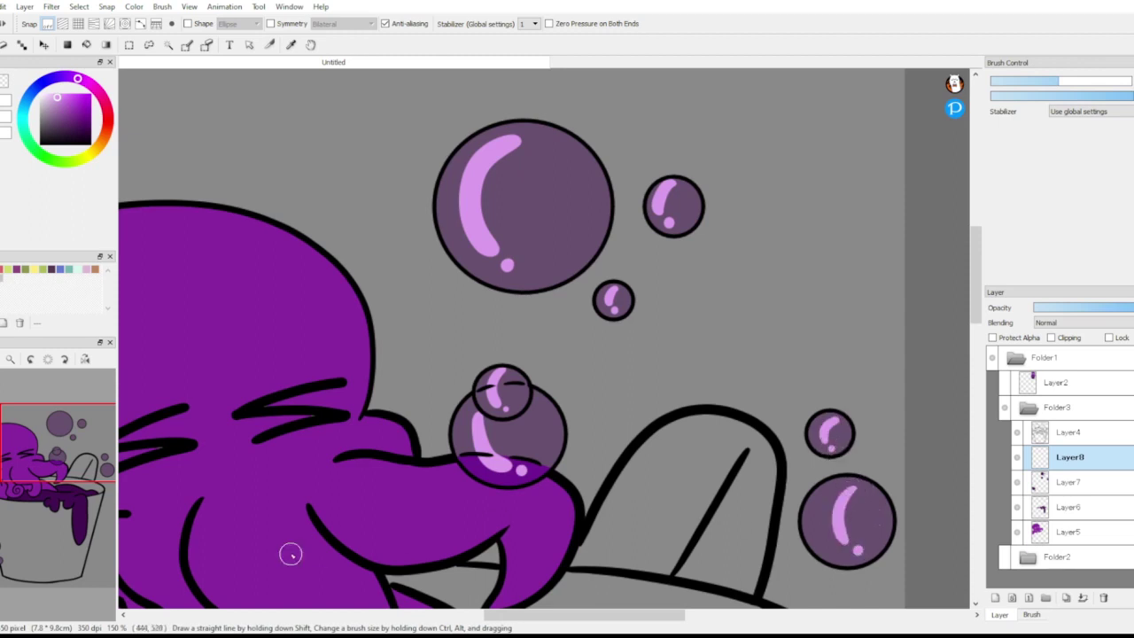
# Step: Paint light purple highlights with dots on the three bubbles at the bucket's left edge, redoing the big bubble's curve closer to its outline
pyautogui.moveTo(44, 510); pyautogui.dragTo(20, 533)
pyautogui.moveTo(243, 347); pyautogui.dragTo(238, 369)
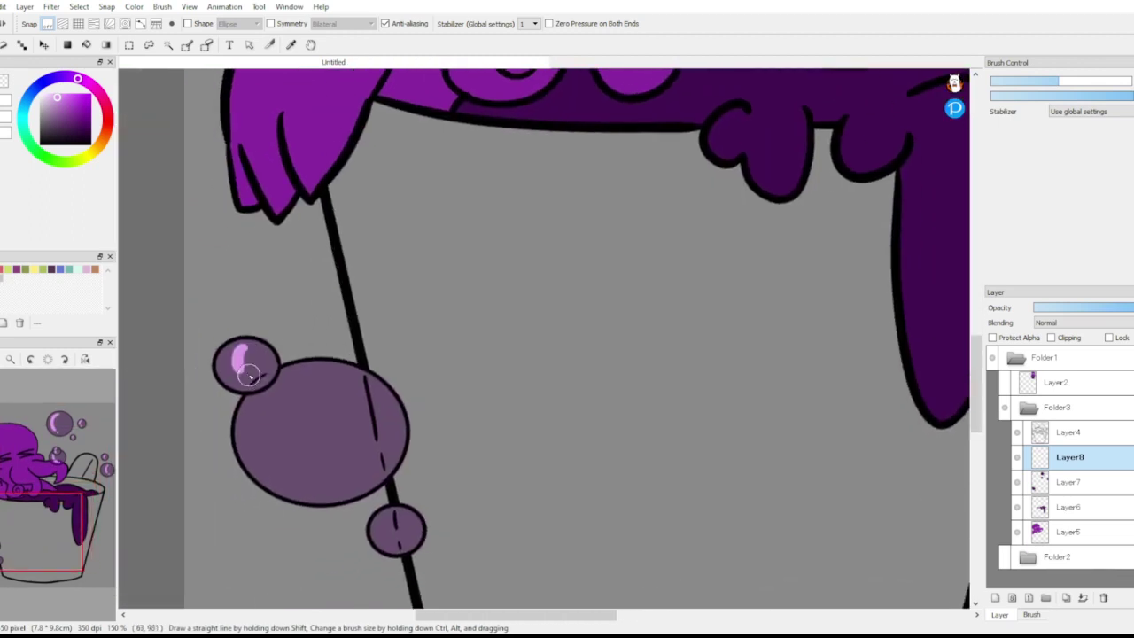
pyautogui.click(250, 381)
pyautogui.moveTo(339, 379)
pyautogui.mouseDown()
pyautogui.moveTo(313, 462)
pyautogui.moveTo(345, 478)
pyautogui.mouseUp()
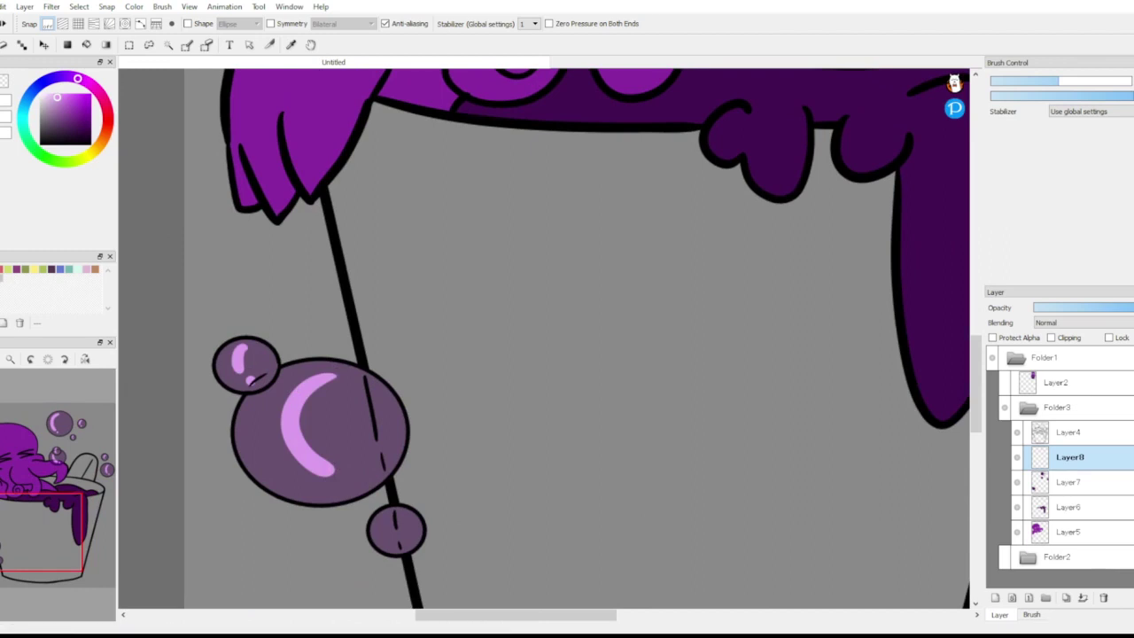
pyautogui.hotkey('ctrl', 'z')
pyautogui.moveTo(285, 381)
pyautogui.mouseDown()
pyautogui.moveTo(275, 413)
pyautogui.moveTo(310, 490)
pyautogui.mouseUp()
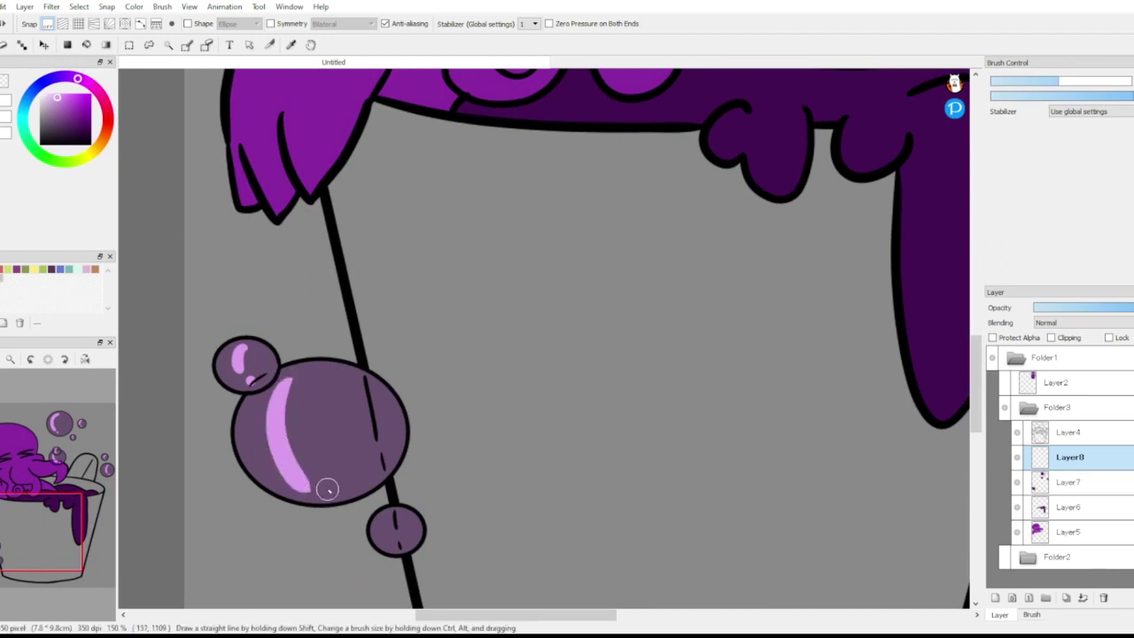
pyautogui.click(408, 533)
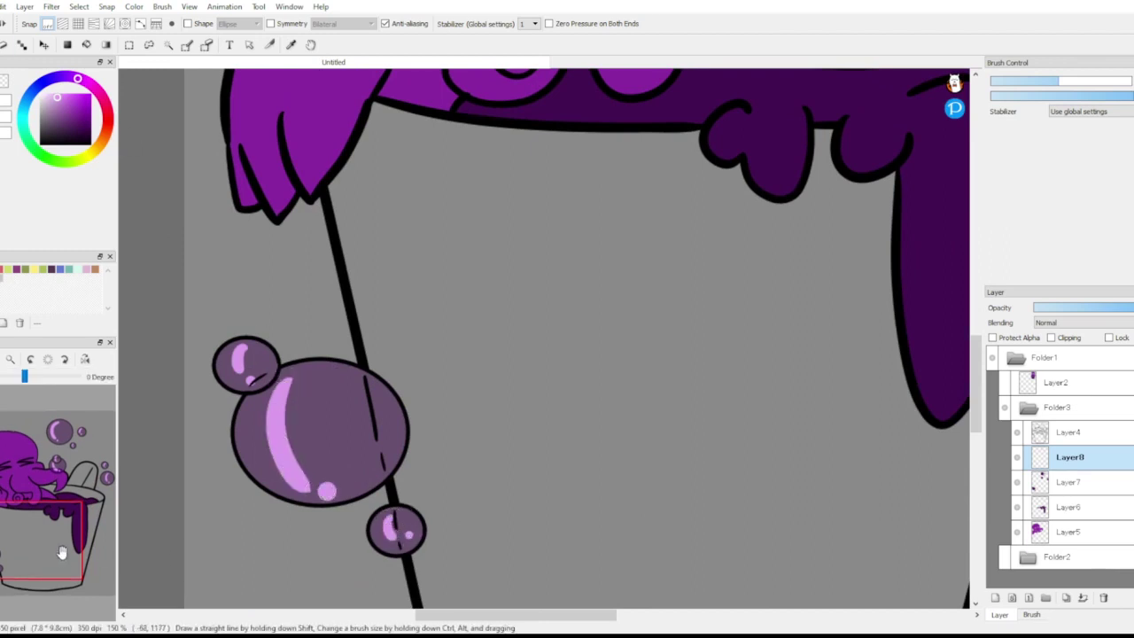
# Step: Set the highlight layer Layer8 to Overlay with reduced opacity and move it directly above Layer5
pyautogui.click(1063, 322)
pyautogui.click(1063, 372)
pyautogui.click(1074, 309)
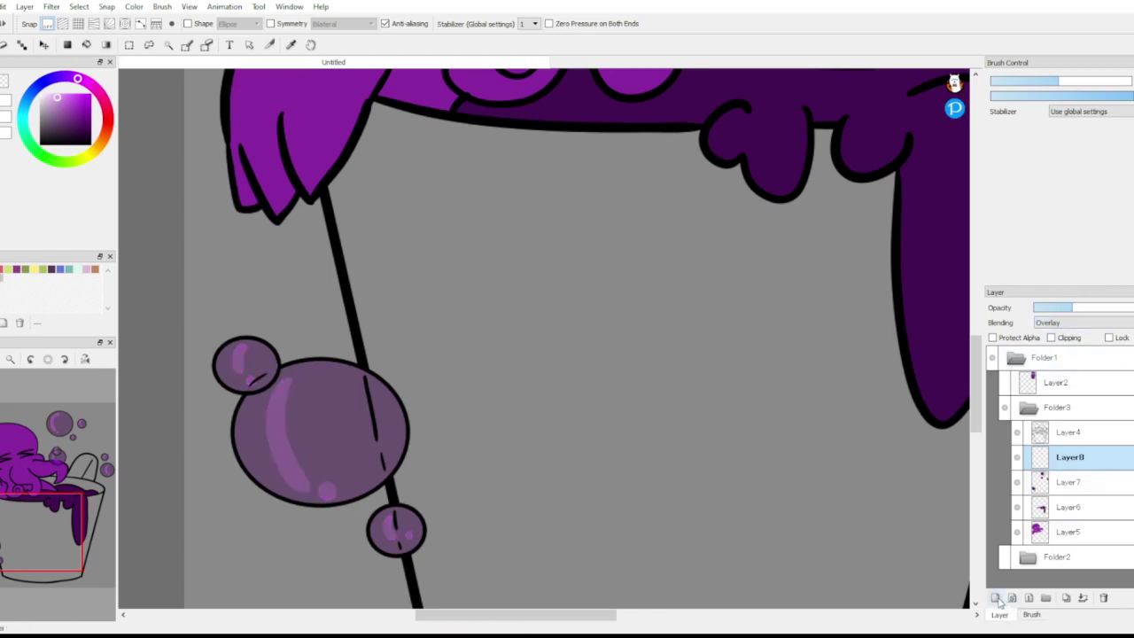
pyautogui.moveTo(1070, 456); pyautogui.dragTo(1050, 522)
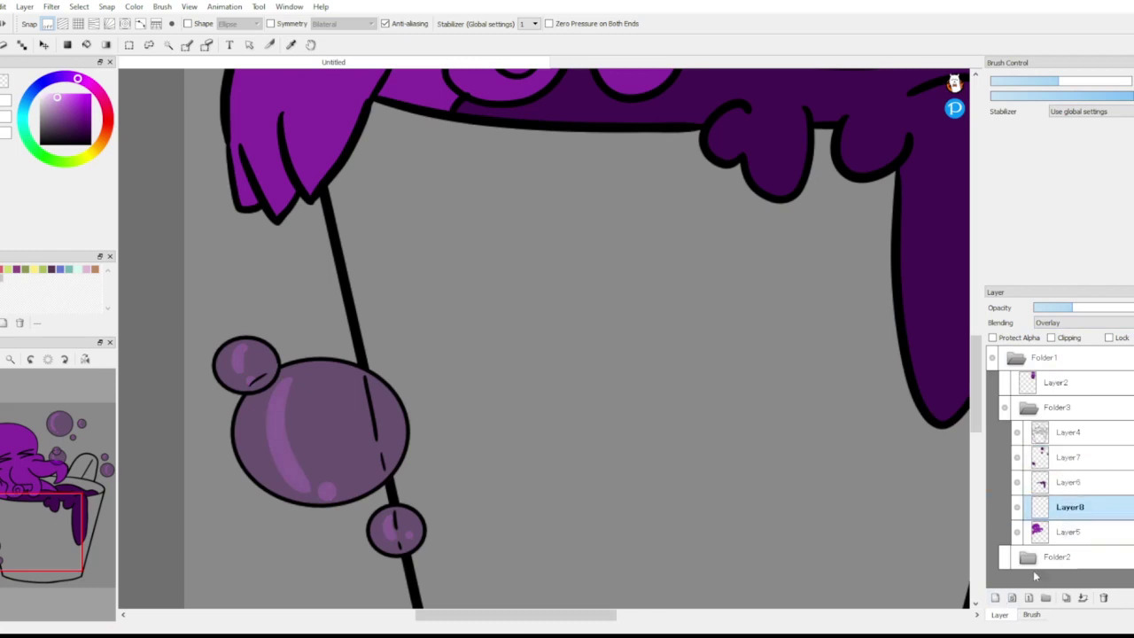
# Step: Add a new layer above Layer8, show the reference character and sample the grey of its clothing
pyautogui.click(996, 599)
pyautogui.click(87, 455)
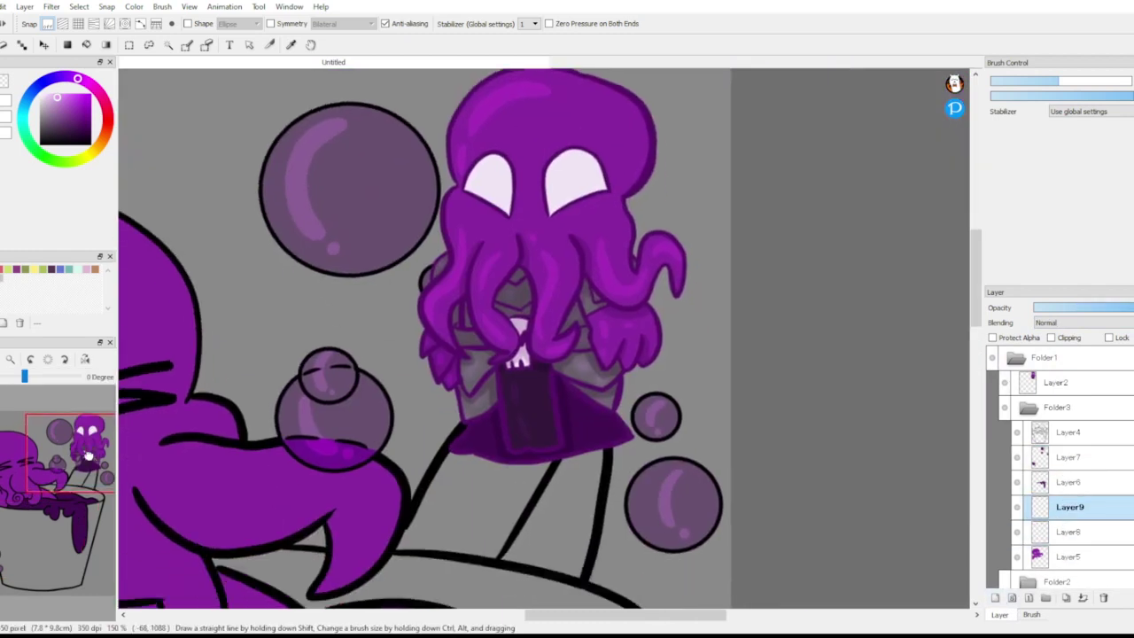
pyautogui.click(293, 44)
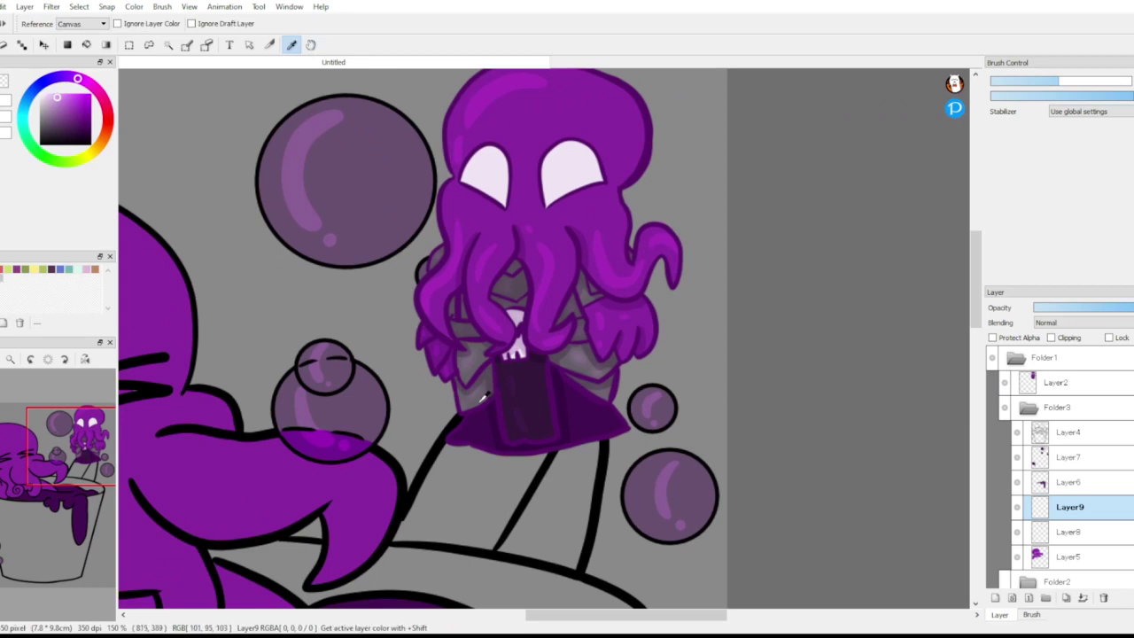
pyautogui.click(480, 402)
# Step: Hide the reference and fill the bucket's handle, inner wall and outer body with the sampled grey
pyautogui.click(1004, 383)
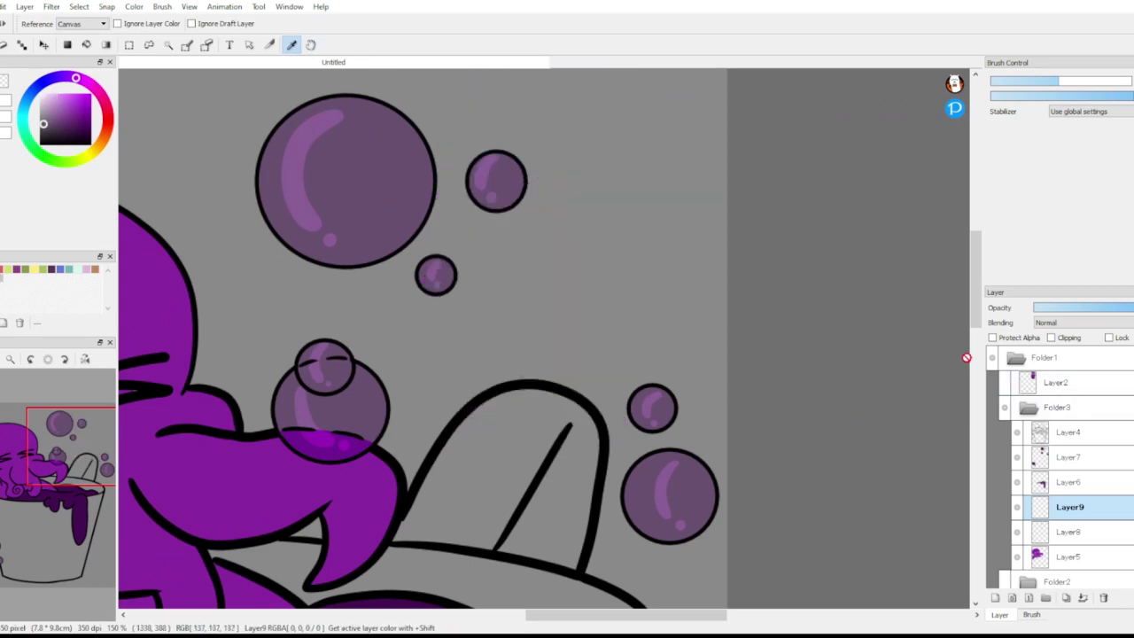
pyautogui.click(87, 45)
pyautogui.click(499, 432)
pyautogui.click(422, 559)
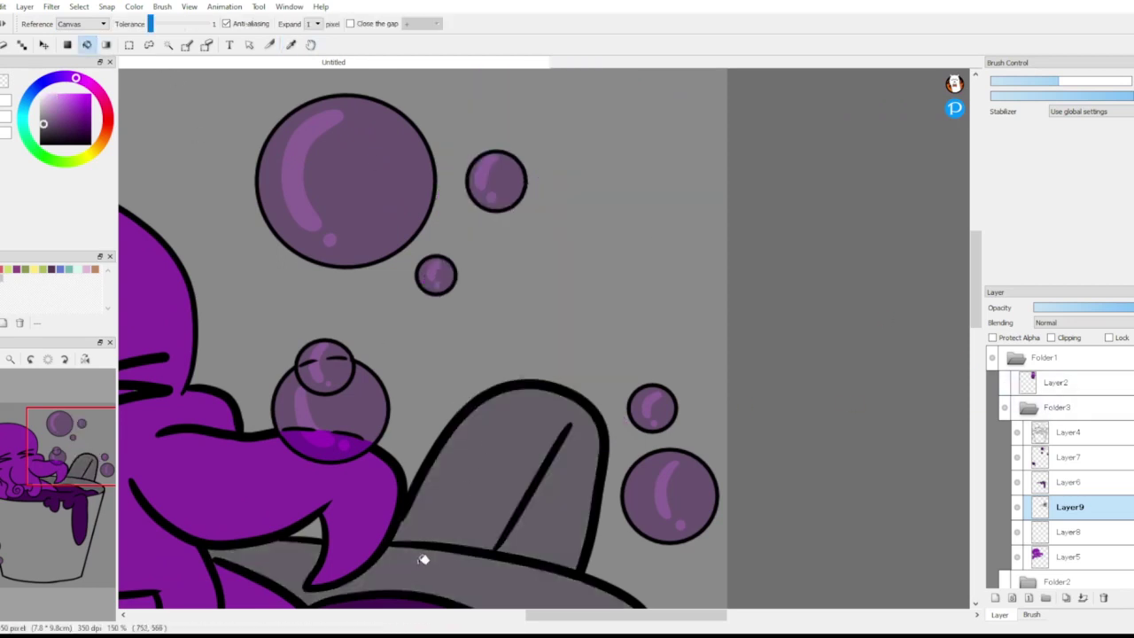
pyautogui.click(69, 517)
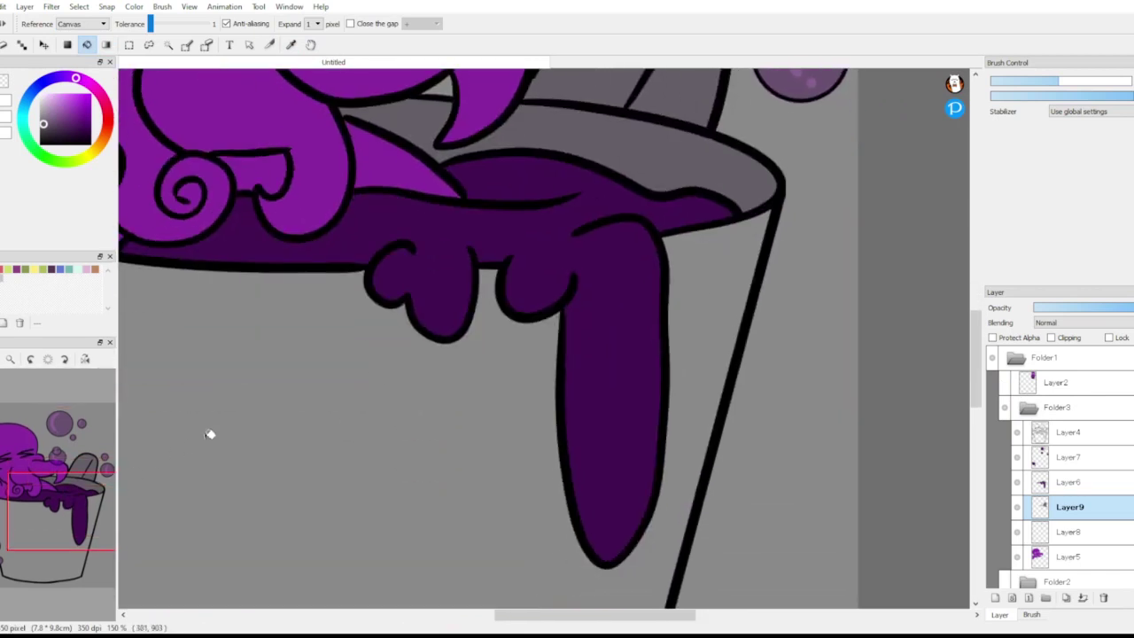
pyautogui.click(205, 436)
# Step: Paint the bucket's grey over the parts seen through the bubbles at its left edge, using a larger brush
pyautogui.click(21, 556)
pyautogui.moveTo(21, 557); pyautogui.dragTo(24, 560)
pyautogui.click(385, 313)
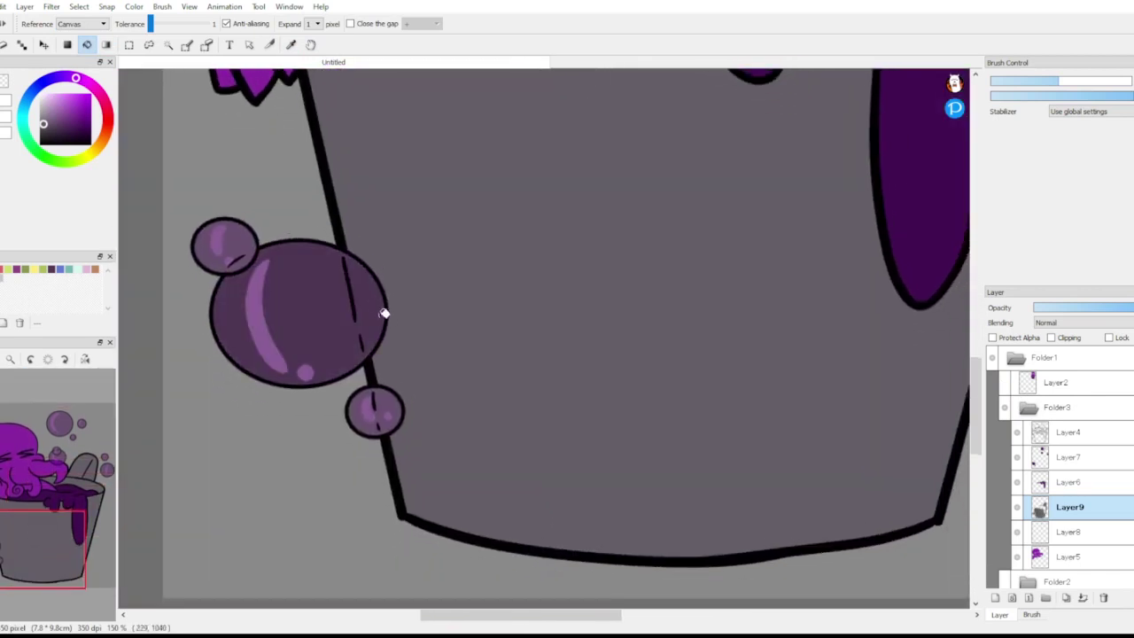
pyautogui.hotkey('ctrl', 'z')
pyautogui.press('b')
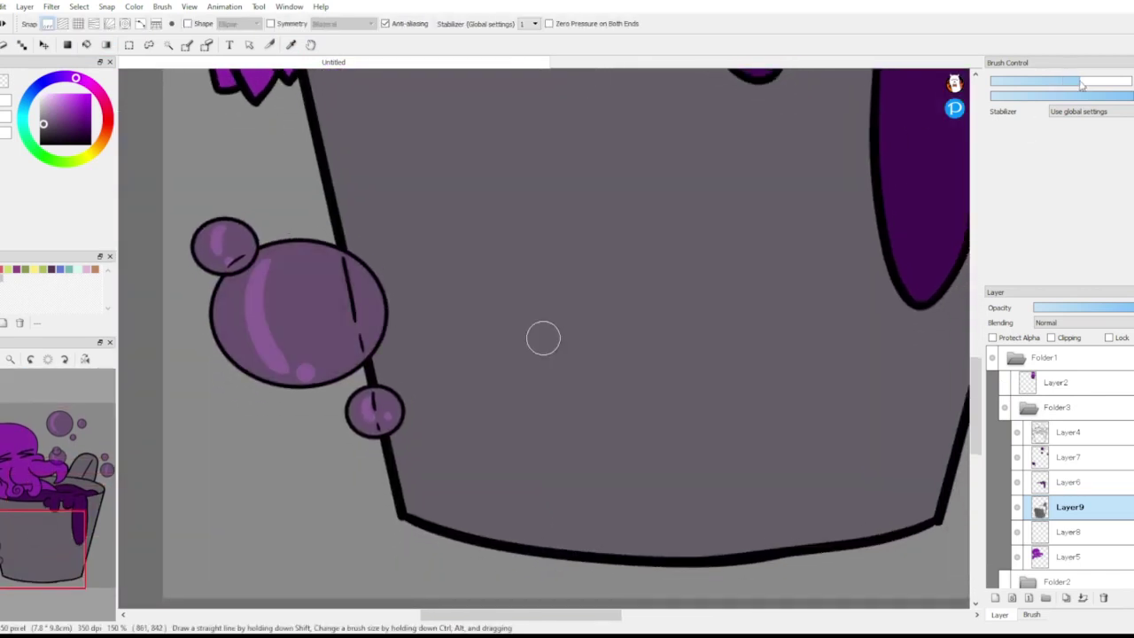
pyautogui.moveTo(351, 256)
pyautogui.mouseDown()
pyautogui.moveTo(369, 315)
pyautogui.moveTo(360, 242)
pyautogui.moveTo(378, 366)
pyautogui.moveTo(401, 376)
pyautogui.moveTo(385, 372)
pyautogui.moveTo(395, 412)
pyautogui.mouseUp()
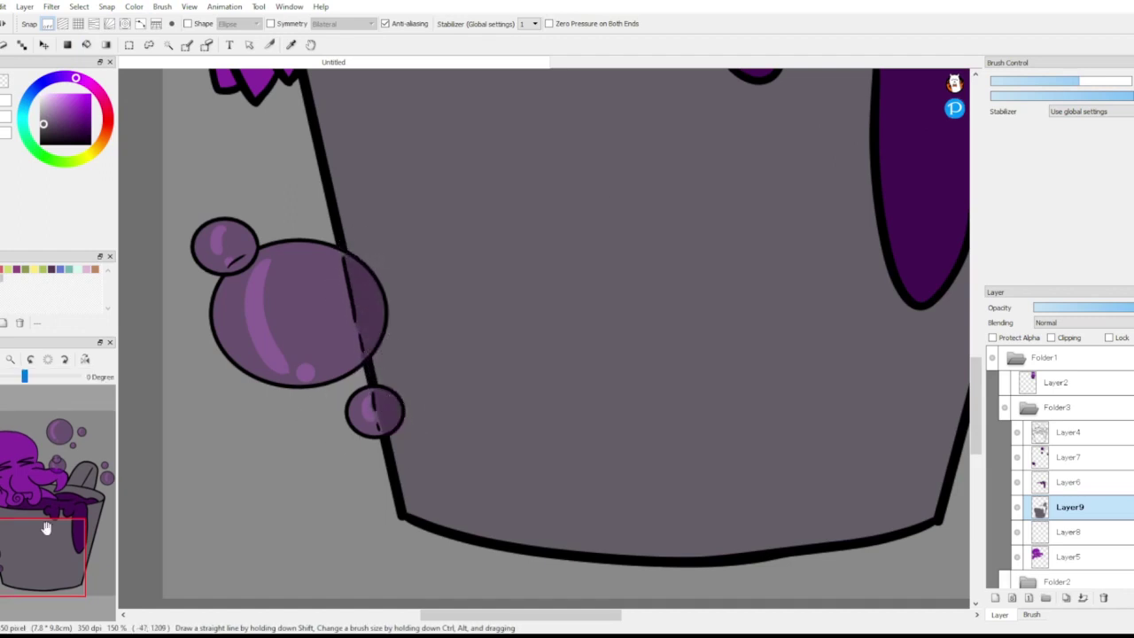
# Step: Select Layer5 and sample the purple of the octopus's head for the brush
pyautogui.moveTo(45, 526); pyautogui.dragTo(88, 478)
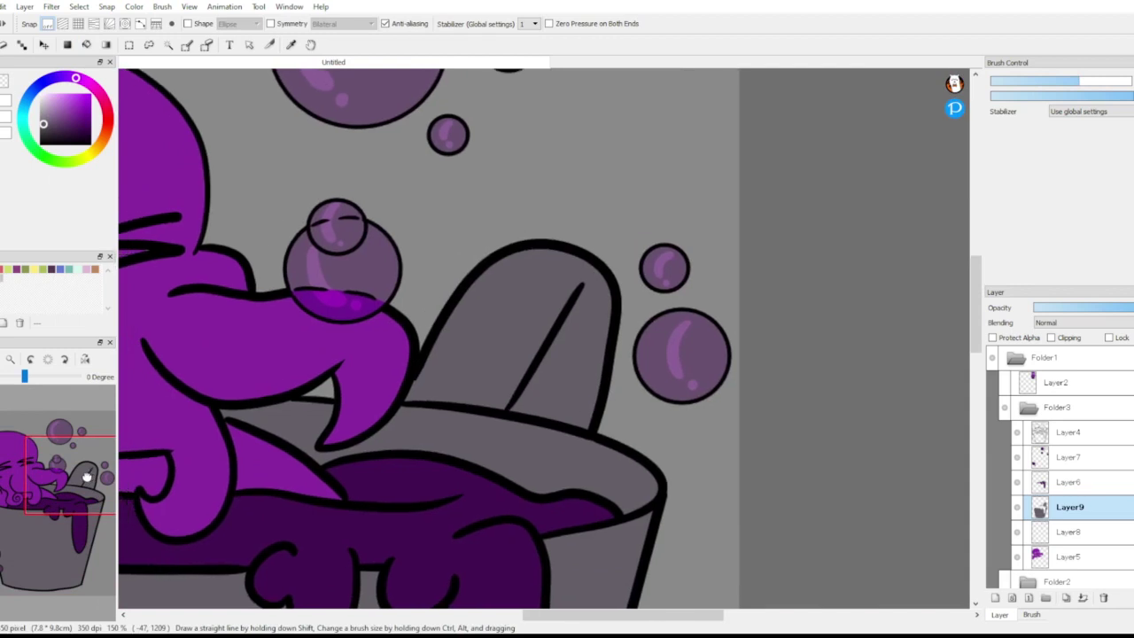
pyautogui.click(11, 359)
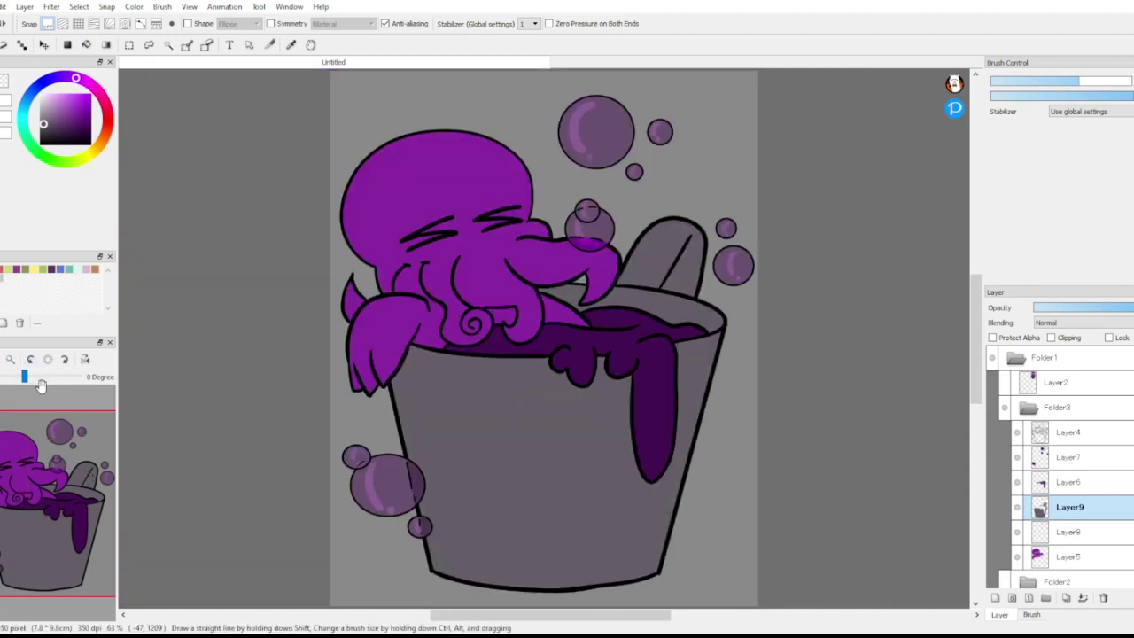
pyautogui.click(1069, 558)
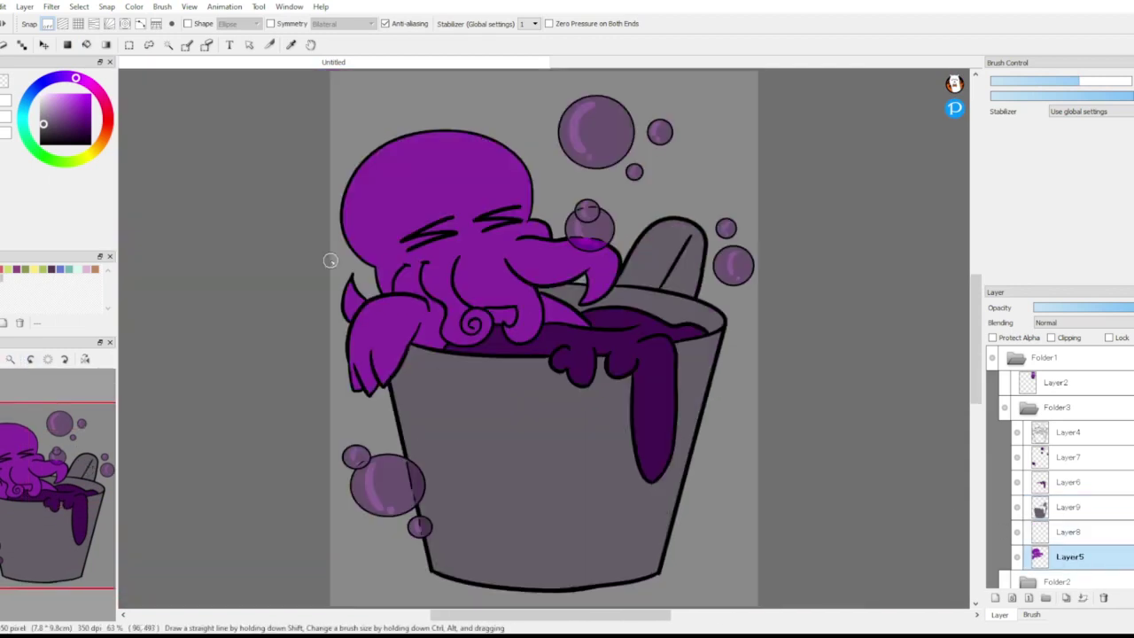
pyautogui.click(292, 46)
pyautogui.click(392, 158)
pyautogui.click(0, 45)
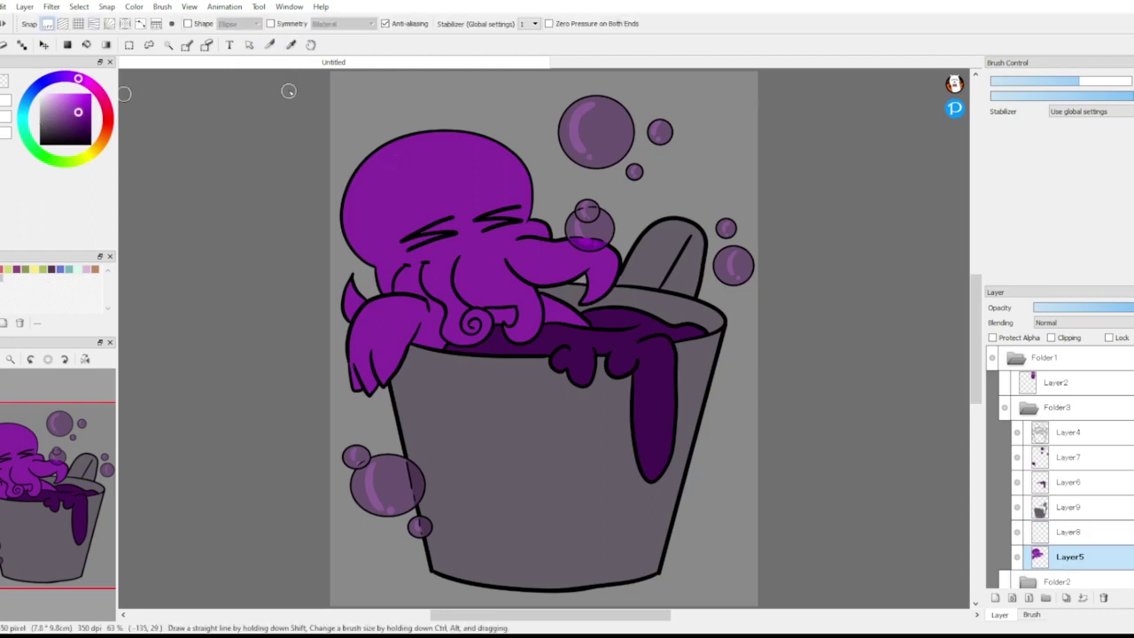
# Step: Show the reference character and sample the dark purple of its head outline
pyautogui.click(1004, 382)
pyautogui.click(294, 47)
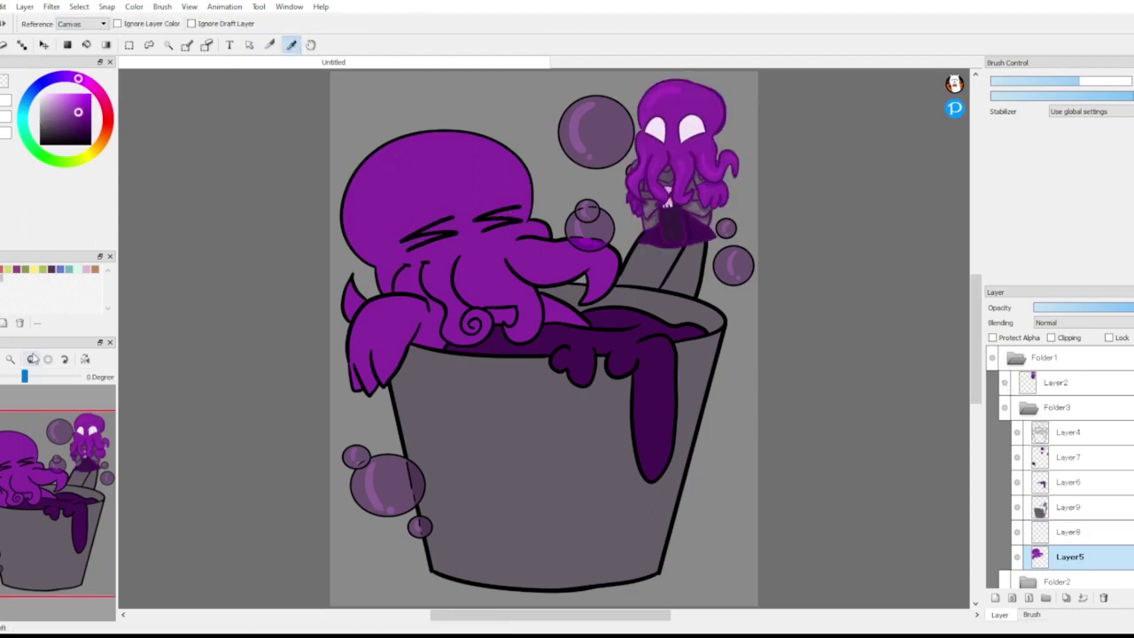
pyautogui.scroll(4, 71, 452)
pyautogui.click(85, 464)
pyautogui.moveTo(85, 463); pyautogui.dragTo(92, 436)
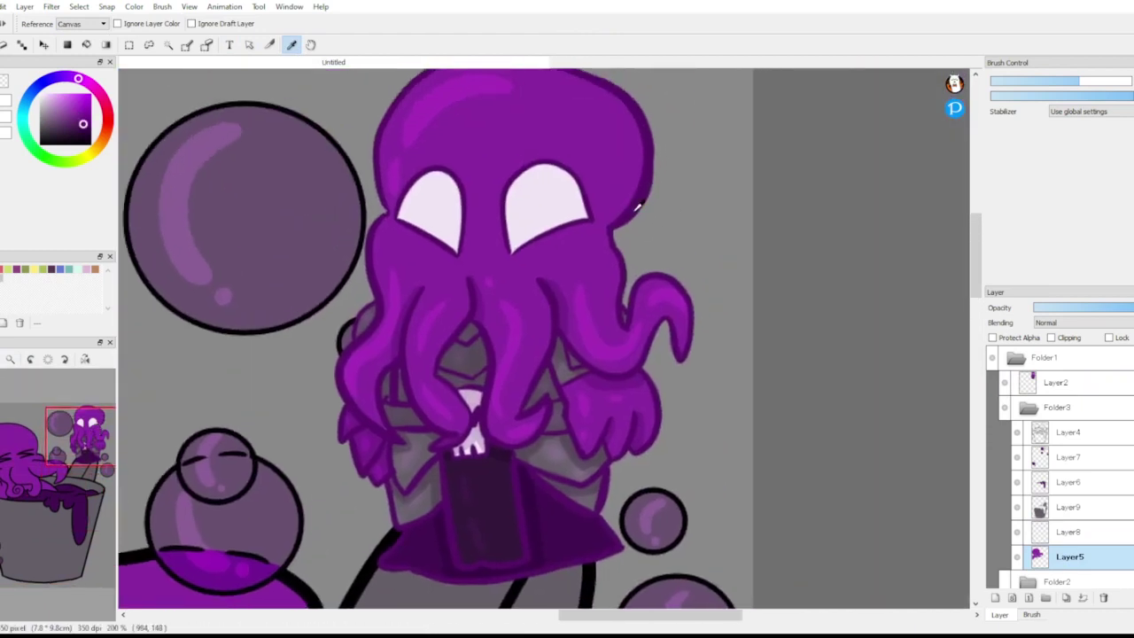
# Step: Protect the alpha of Layer4, hide the reference, and recolour all the line art dark purple with a filled rectangle across the canvas
pyautogui.click(1063, 432)
pyautogui.click(1014, 341)
pyautogui.click(1004, 382)
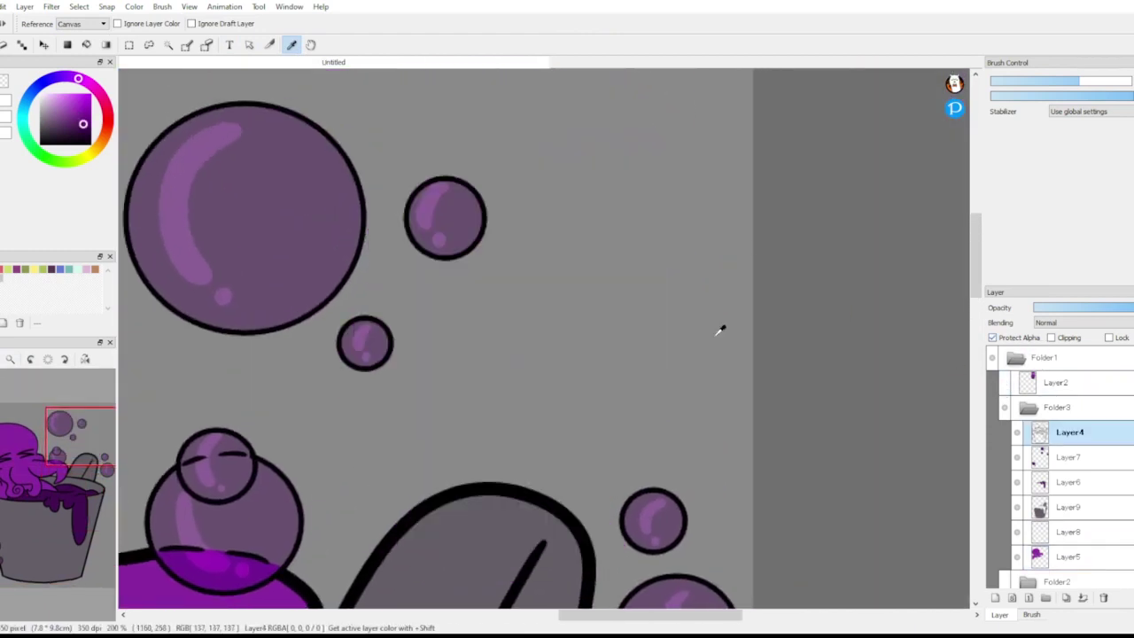
pyautogui.hotkey('ctrl', '0')
pyautogui.click(69, 45)
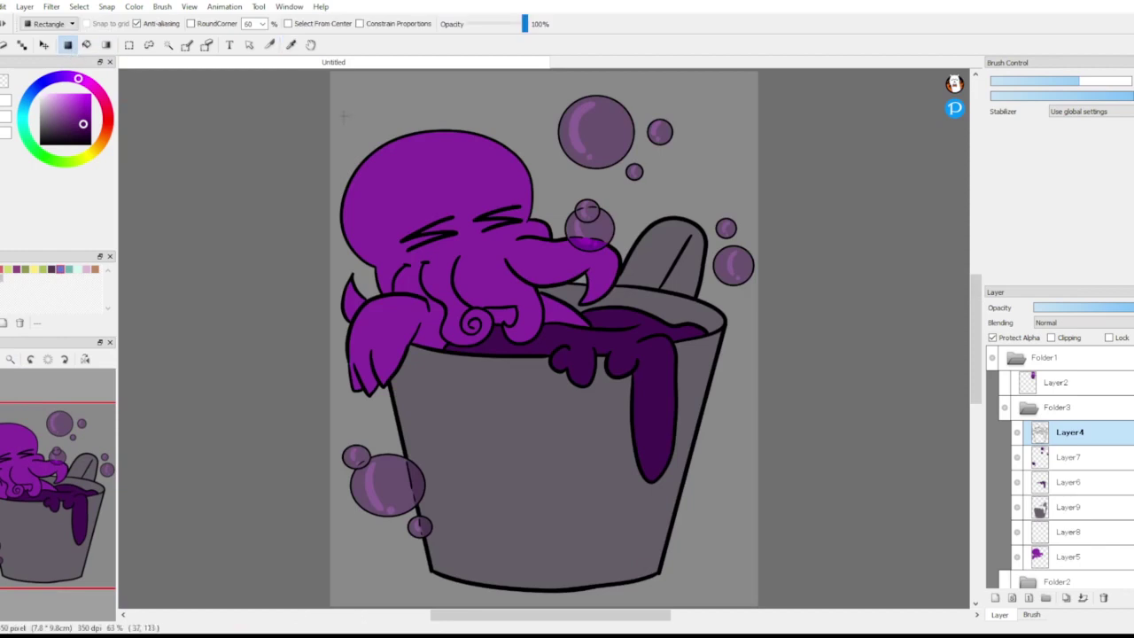
pyautogui.hotkey('ctrl', '-')
pyautogui.moveTo(266, 97); pyautogui.dragTo(813, 570)
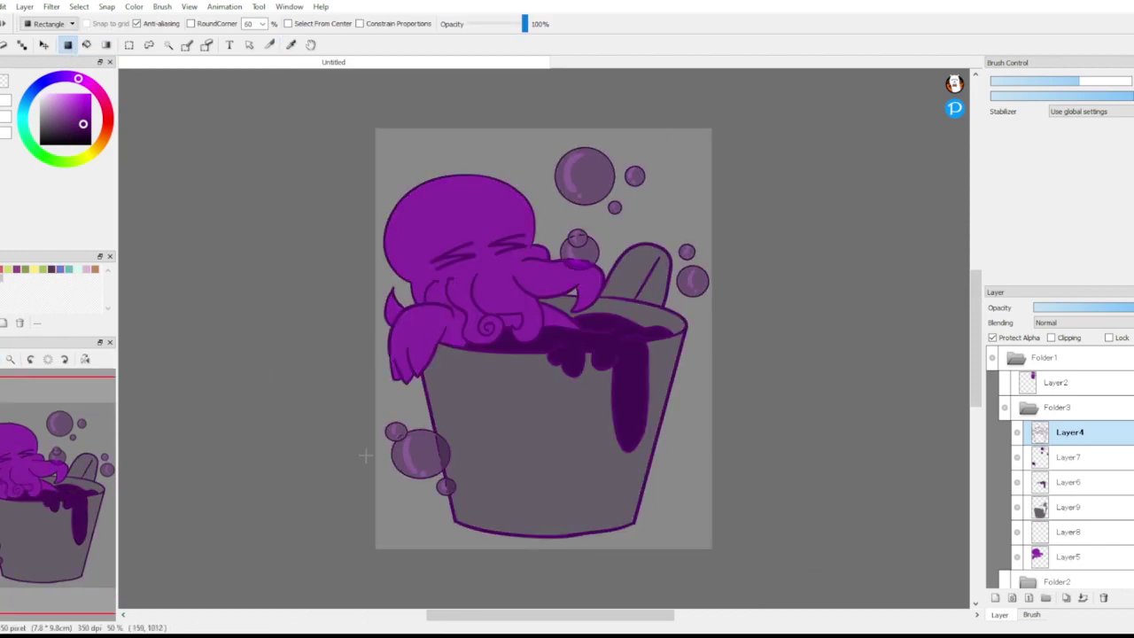
# Step: Recolour the outline of the largest upper bubble in a brighter purple with the brush
pyautogui.click(1, 359)
pyautogui.click(1, 359)
pyautogui.moveTo(36, 492); pyautogui.dragTo(55, 452)
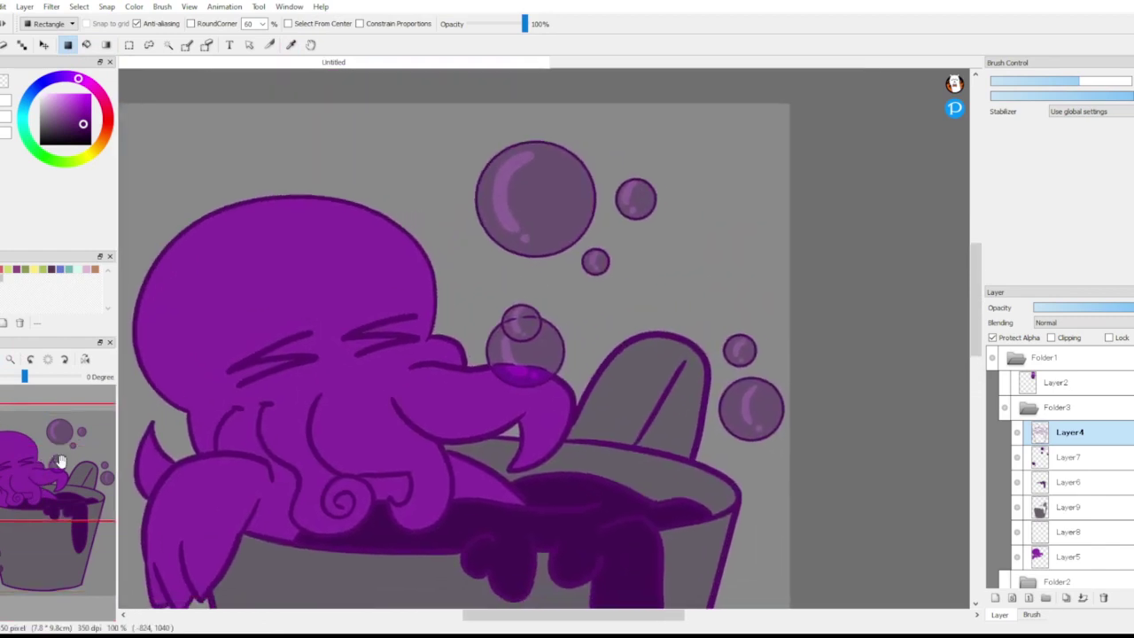
pyautogui.press('b')
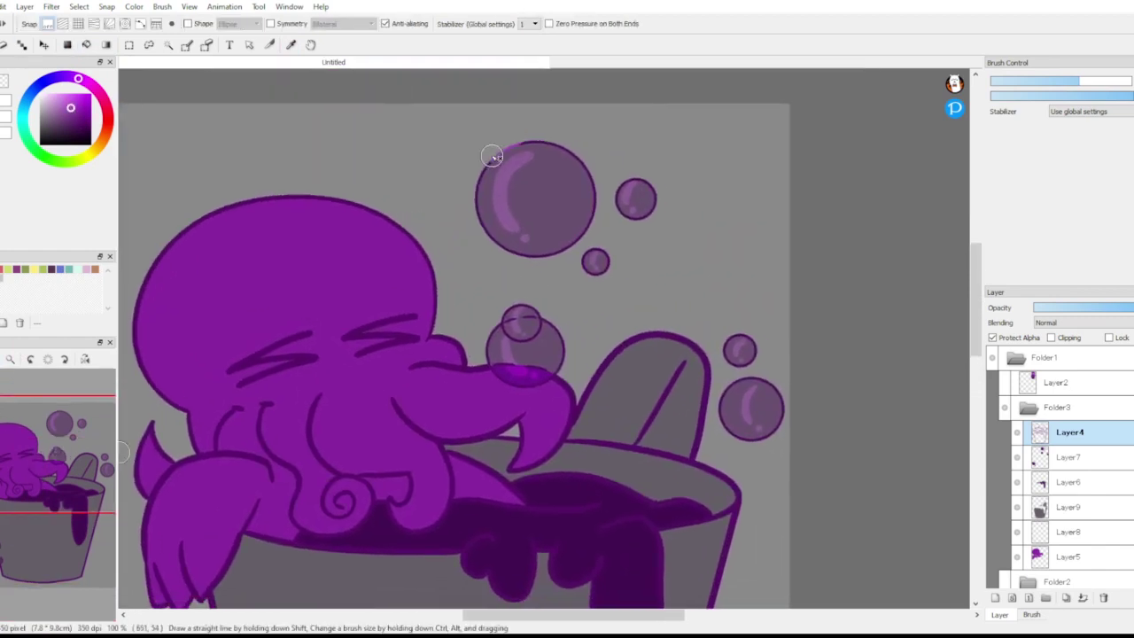
pyautogui.moveTo(493, 157)
pyautogui.mouseDown()
pyautogui.moveTo(493, 240)
pyautogui.moveTo(580, 158)
pyautogui.moveTo(510, 125)
pyautogui.moveTo(590, 196)
pyautogui.moveTo(548, 260)
pyautogui.moveTo(509, 251)
pyautogui.mouseUp()
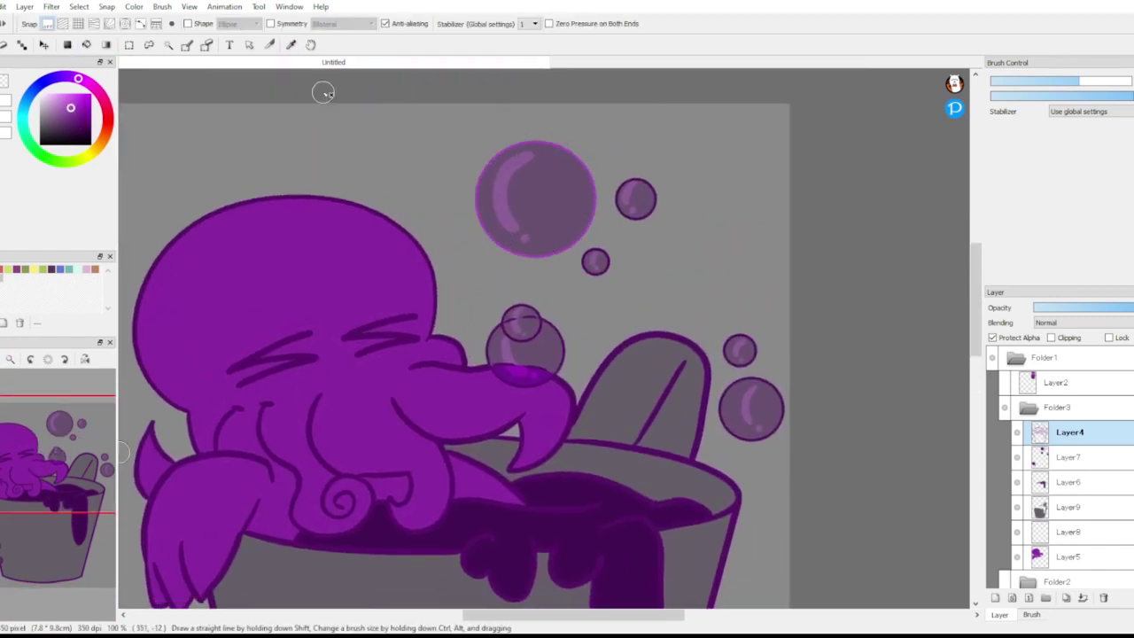
# Step: Choose a pale purple and repaint the outlines of the largest bubble, the small ones near it and those beside the handle
pyautogui.click(55, 107)
pyautogui.moveTo(522, 144)
pyautogui.mouseDown()
pyautogui.moveTo(495, 237)
pyautogui.moveTo(574, 228)
pyautogui.moveTo(536, 138)
pyautogui.mouseUp()
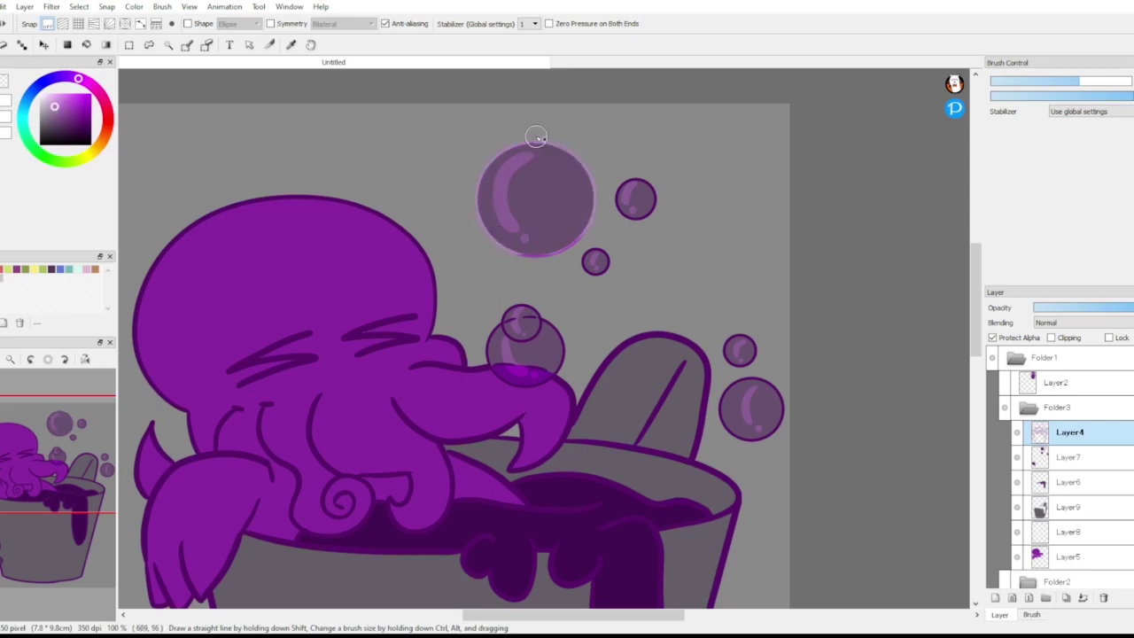
pyautogui.moveTo(549, 258); pyautogui.dragTo(502, 223)
pyautogui.moveTo(615, 251)
pyautogui.mouseDown()
pyautogui.moveTo(641, 187)
pyautogui.moveTo(625, 213)
pyautogui.mouseUp()
pyautogui.moveTo(742, 337)
pyautogui.mouseDown()
pyautogui.moveTo(770, 385)
pyautogui.moveTo(731, 395)
pyautogui.moveTo(735, 433)
pyautogui.moveTo(752, 385)
pyautogui.mouseUp()
pyautogui.moveTo(537, 313); pyautogui.dragTo(512, 308)
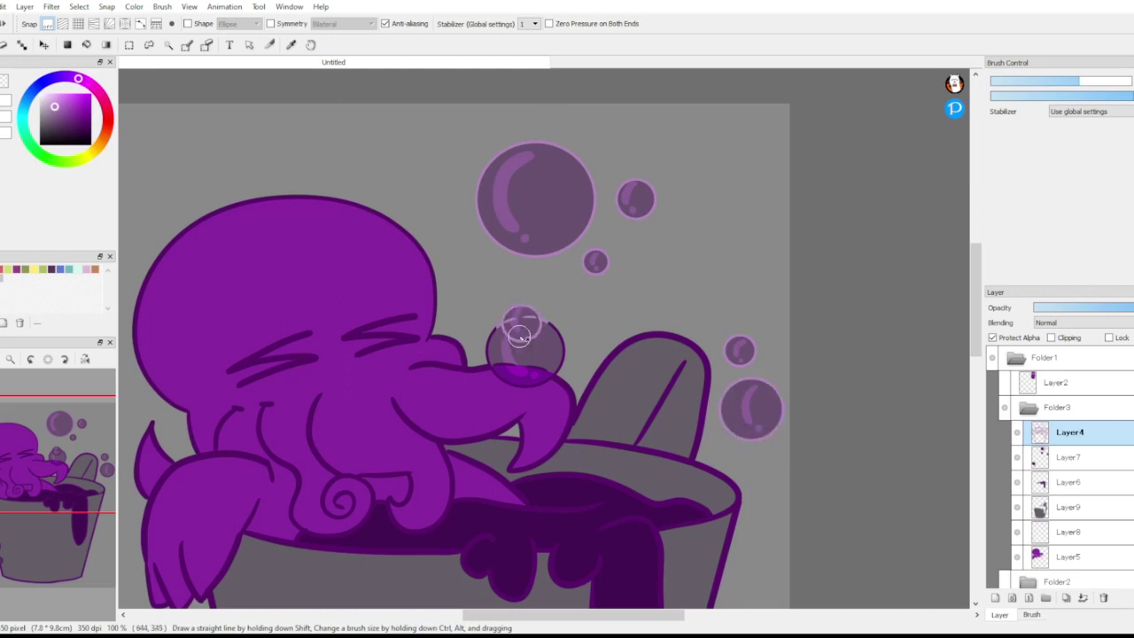
# Step: Repaint the outlines of the upper small bubble and the large bubble at the bucket's lower left edge in pale purple
pyautogui.moveTo(17, 512); pyautogui.dragTo(15, 530)
pyautogui.moveTo(373, 352); pyautogui.dragTo(393, 372)
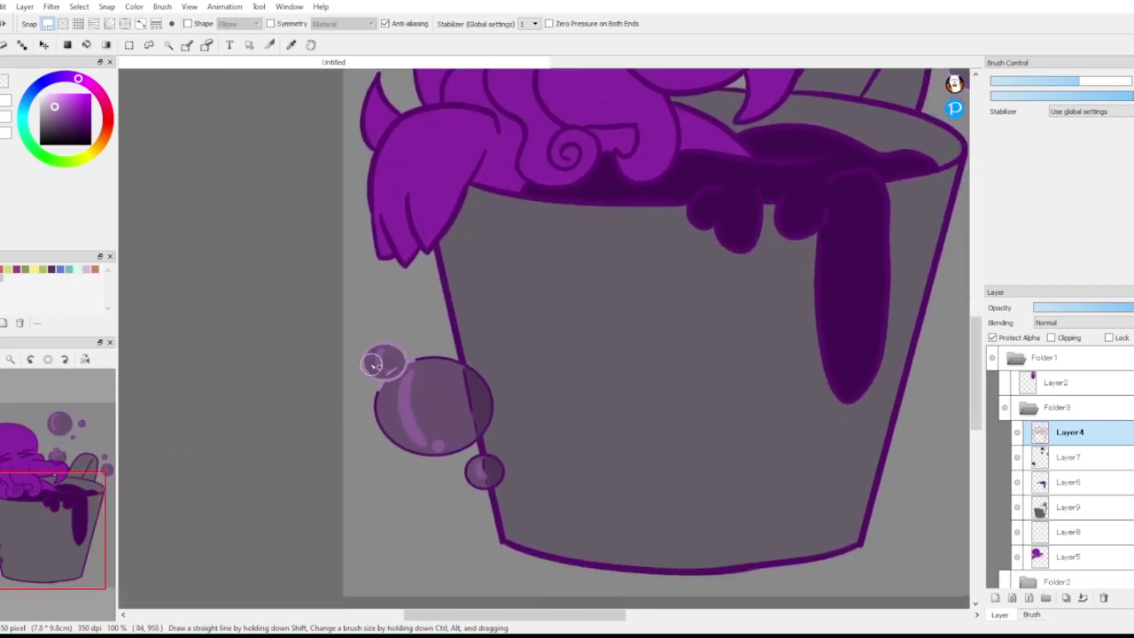
pyautogui.click(11, 360)
pyautogui.click(11, 360)
pyautogui.moveTo(329, 390)
pyautogui.mouseDown()
pyautogui.moveTo(293, 450)
pyautogui.moveTo(330, 490)
pyautogui.moveTo(396, 502)
pyautogui.moveTo(446, 473)
pyautogui.moveTo(463, 441)
pyautogui.moveTo(446, 402)
pyautogui.moveTo(348, 380)
pyautogui.moveTo(441, 401)
pyautogui.mouseUp()
# Step: Sample the dark purple line colour and restore the bucket's edge line seen through the large lower bubble
pyautogui.click(291, 45)
pyautogui.click(386, 205)
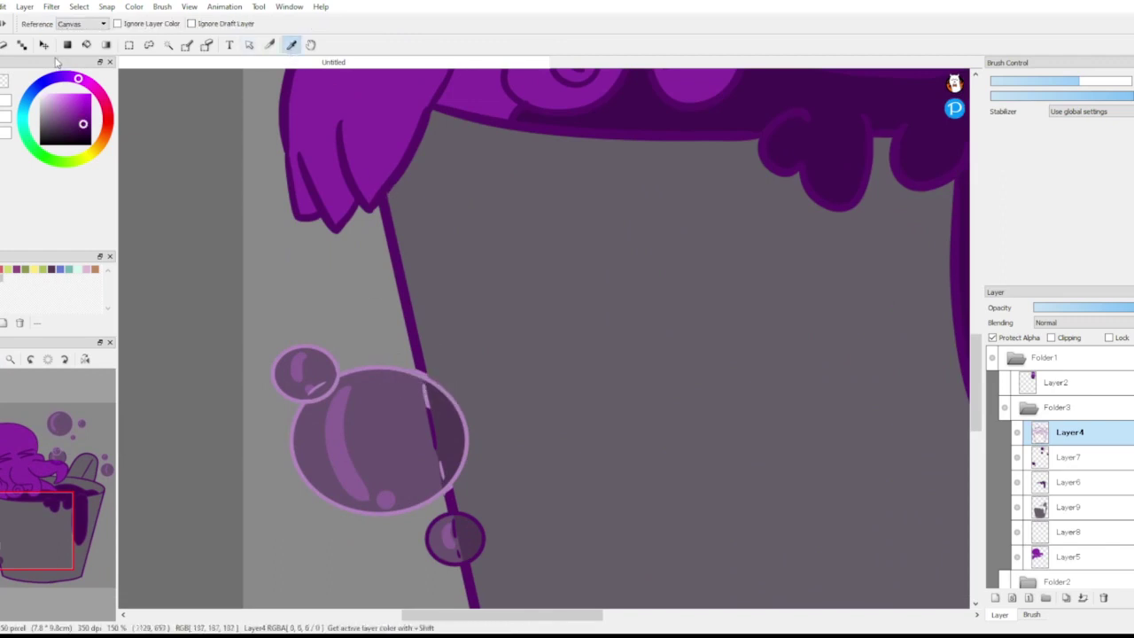
pyautogui.click(4, 45)
pyautogui.click(0, 45)
pyautogui.moveTo(421, 396); pyautogui.dragTo(424, 388)
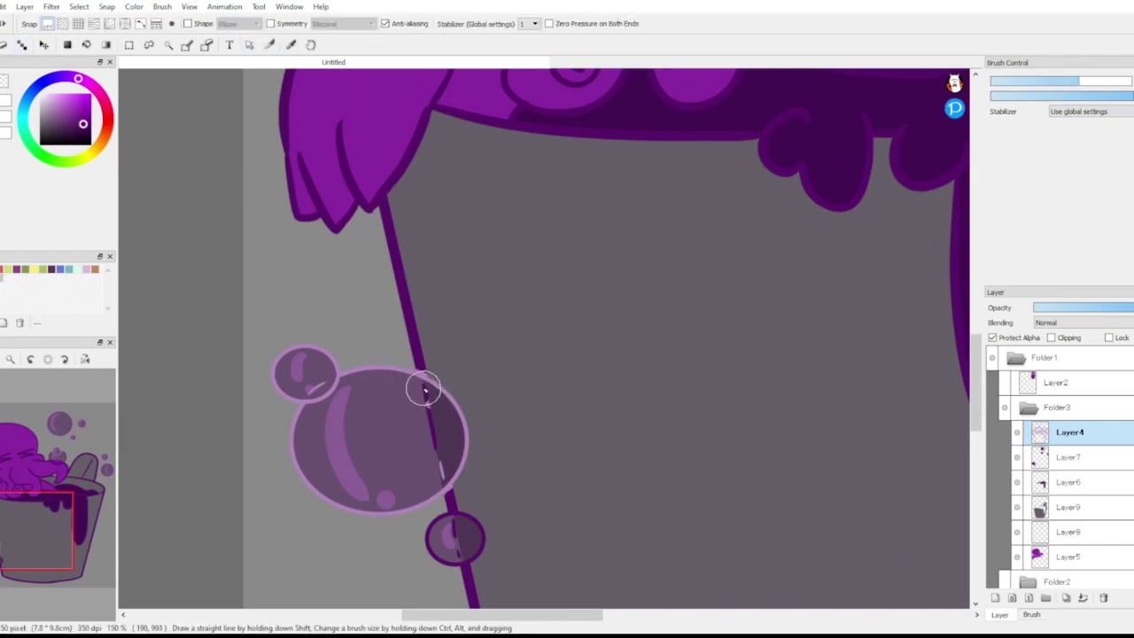
pyautogui.moveTo(436, 450); pyautogui.dragTo(439, 483)
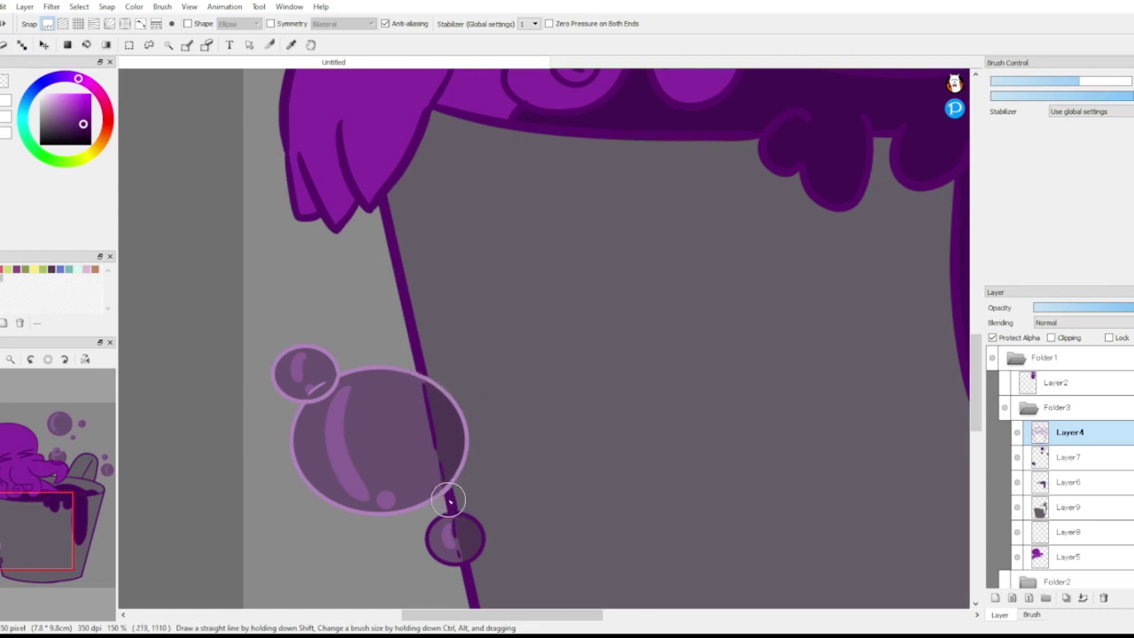
# Step: Repaint the lowest small bubble's outline in the sampled pale purple, and touch up the adjacent bucket edge in dark purple
pyautogui.press('i')
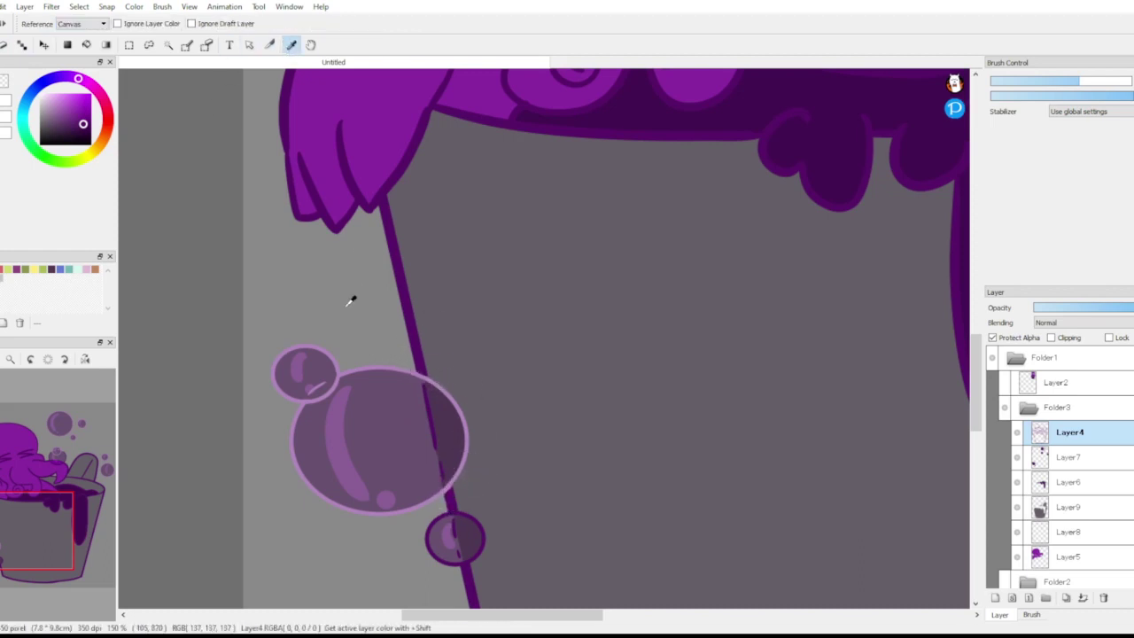
pyautogui.click(345, 368)
pyautogui.press('b')
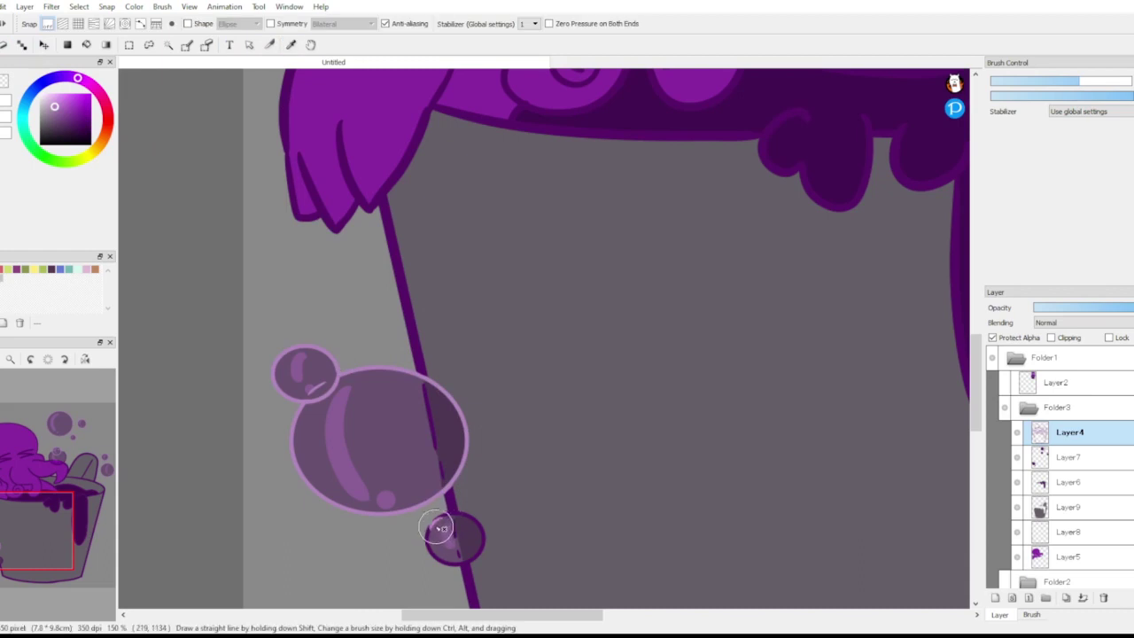
pyautogui.moveTo(436, 527)
pyautogui.mouseDown()
pyautogui.moveTo(440, 556)
pyautogui.moveTo(461, 558)
pyautogui.moveTo(476, 533)
pyautogui.moveTo(449, 526)
pyautogui.mouseUp()
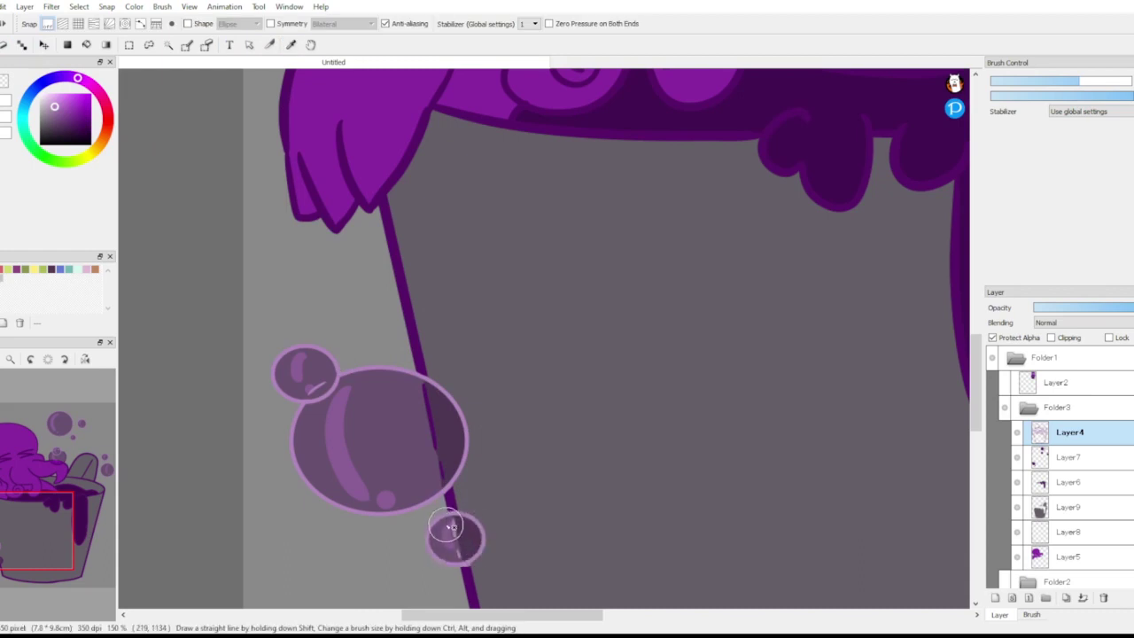
pyautogui.click(290, 46)
pyautogui.click(395, 250)
pyautogui.click(0, 44)
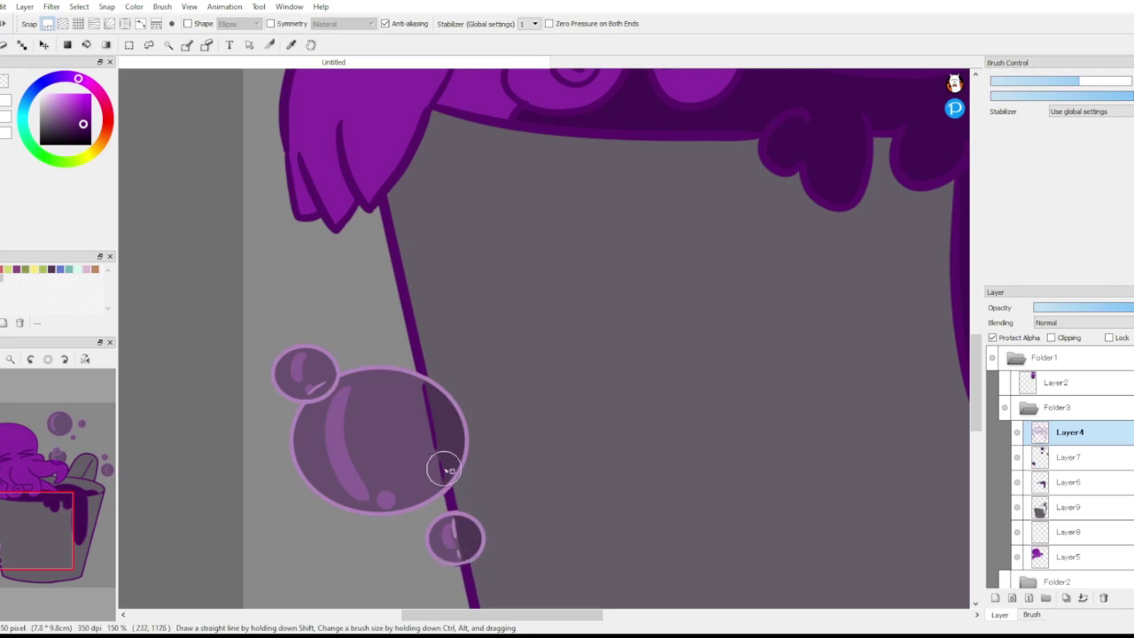
# Step: Sample the pale purple outline colour and repaint the outline of the large bubble overlapping the octopus's raised tentacle
pyautogui.press('i')
pyautogui.click(347, 365)
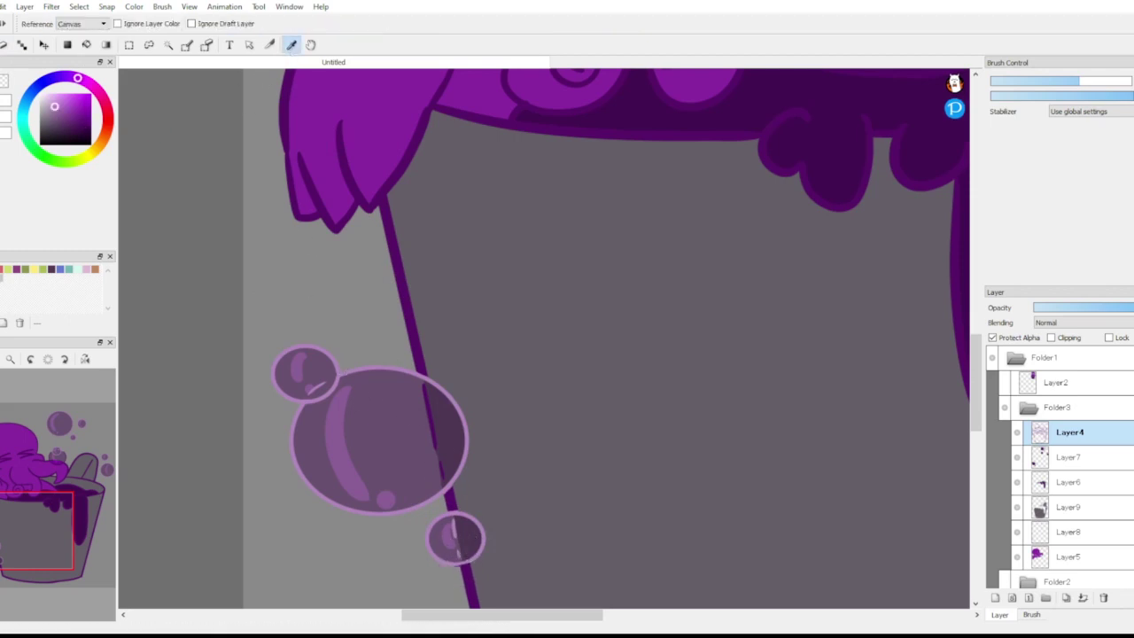
pyautogui.press('b')
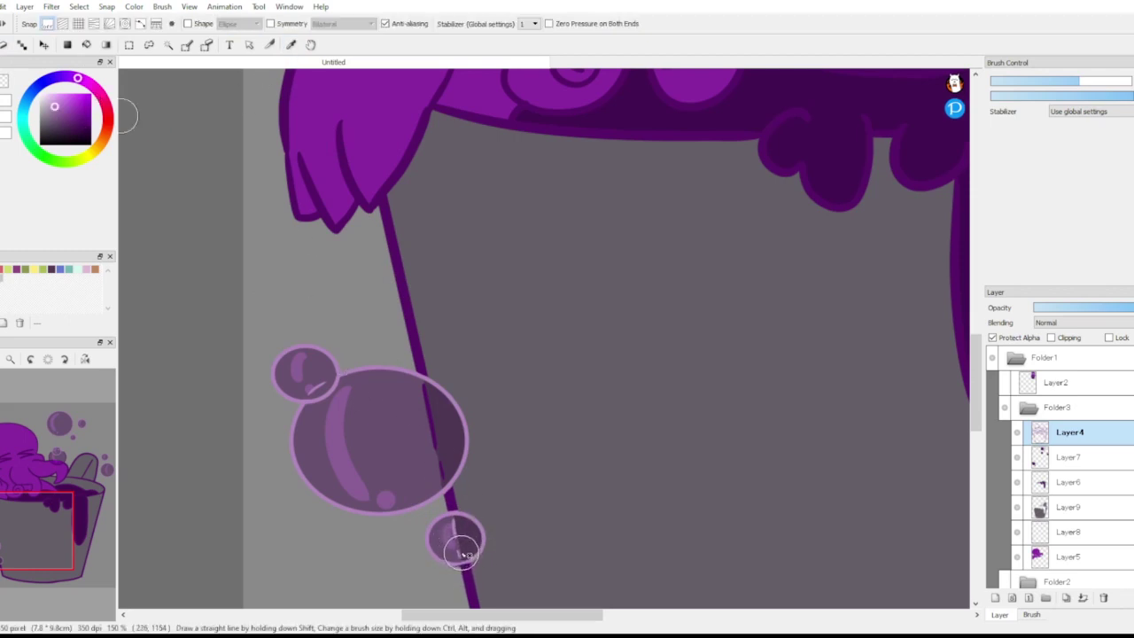
pyautogui.click(69, 458)
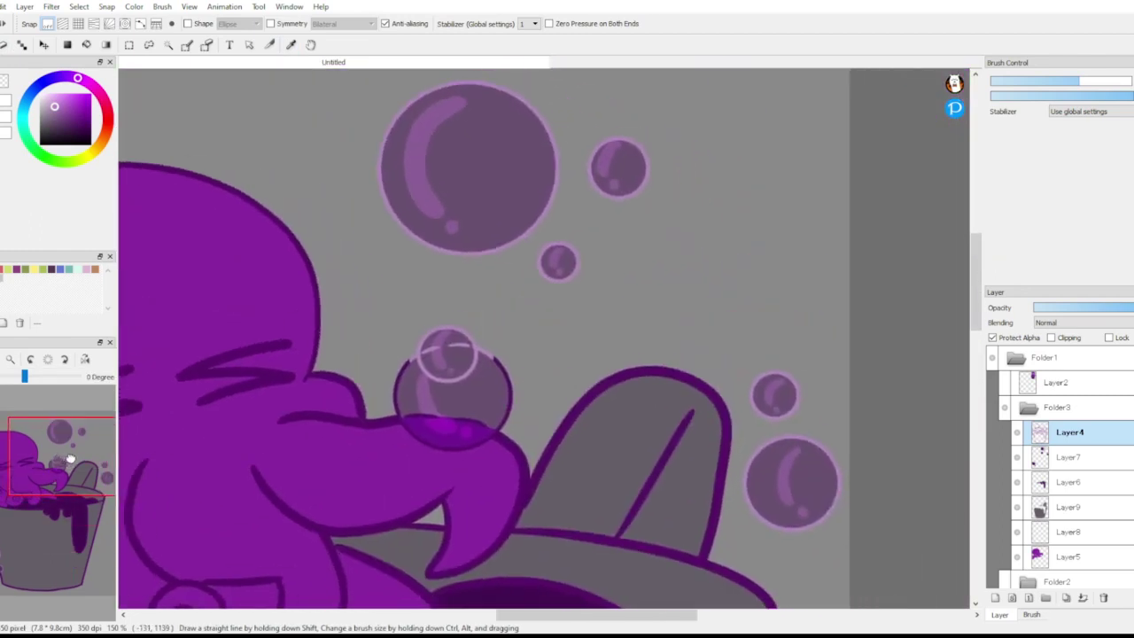
pyautogui.moveTo(399, 411); pyautogui.dragTo(502, 417)
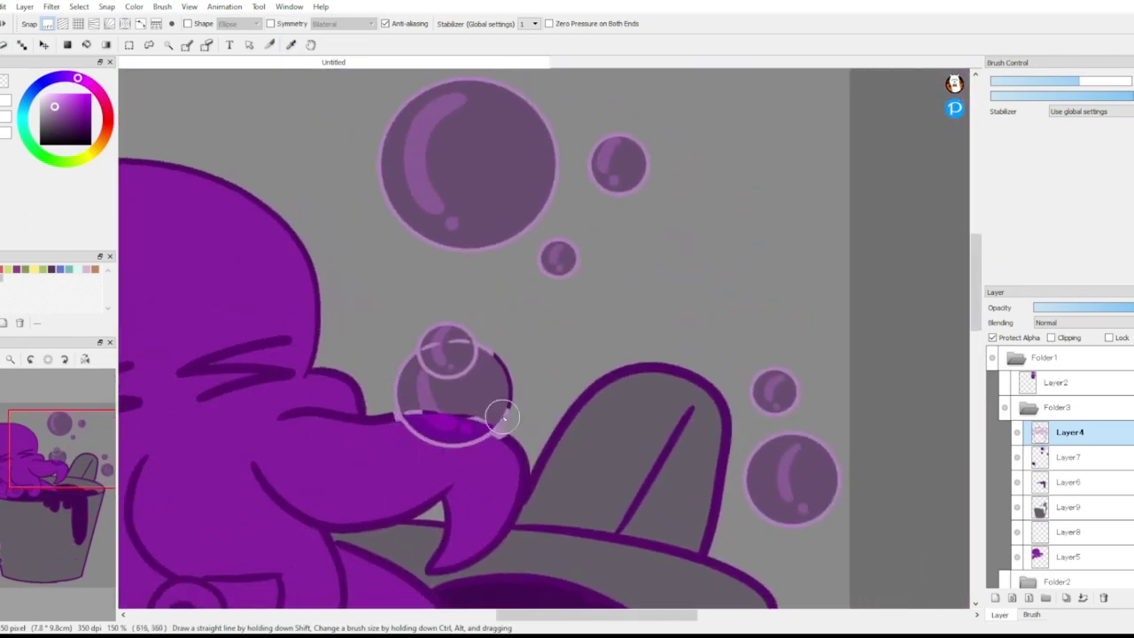
# Step: Restore the tentacle's outline seen through the bubble in sampled dark purple, using a smaller brush
pyautogui.click(289, 46)
pyautogui.click(221, 312)
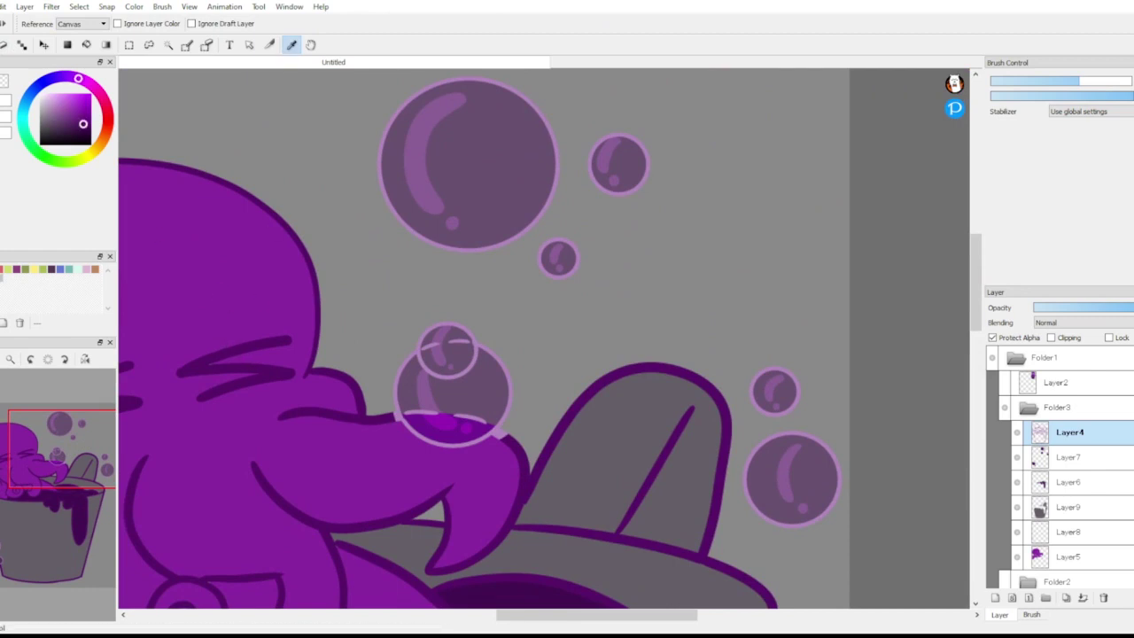
pyautogui.press('b')
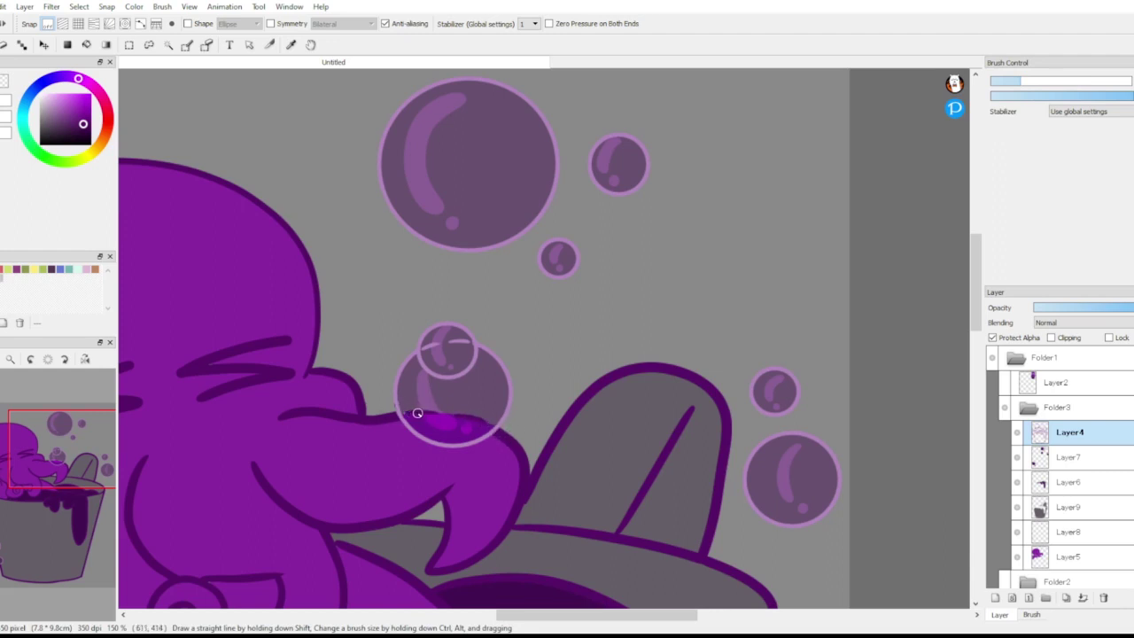
pyautogui.press('i')
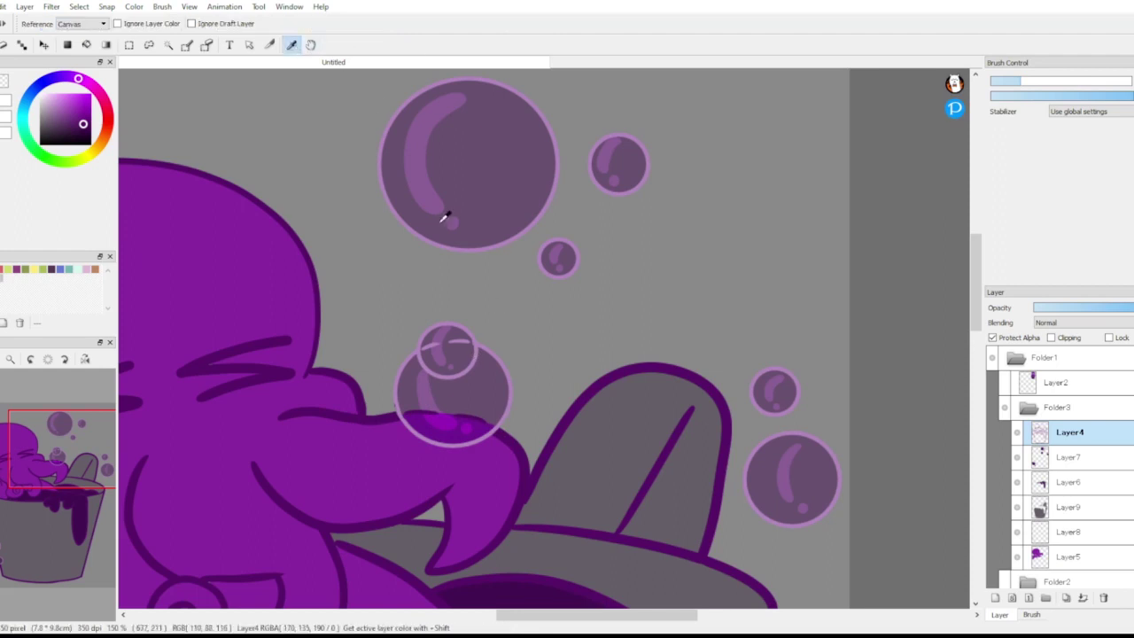
pyautogui.press('b')
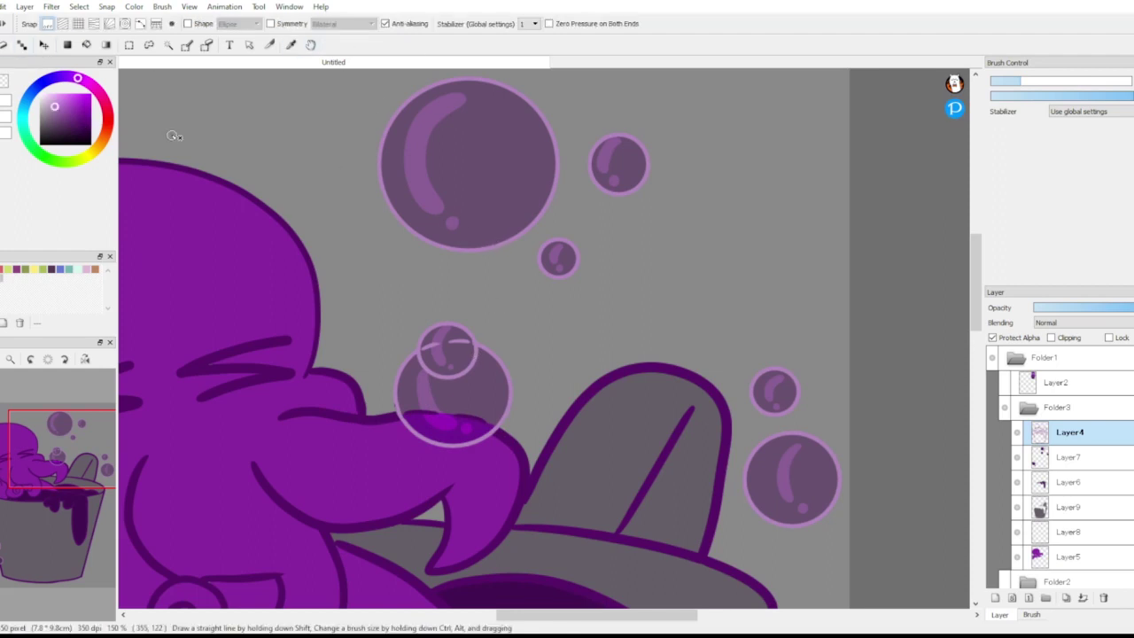
# Step: Sample the octopus's body purple and make Layer5 the active layer, with the brush ready
pyautogui.click(291, 46)
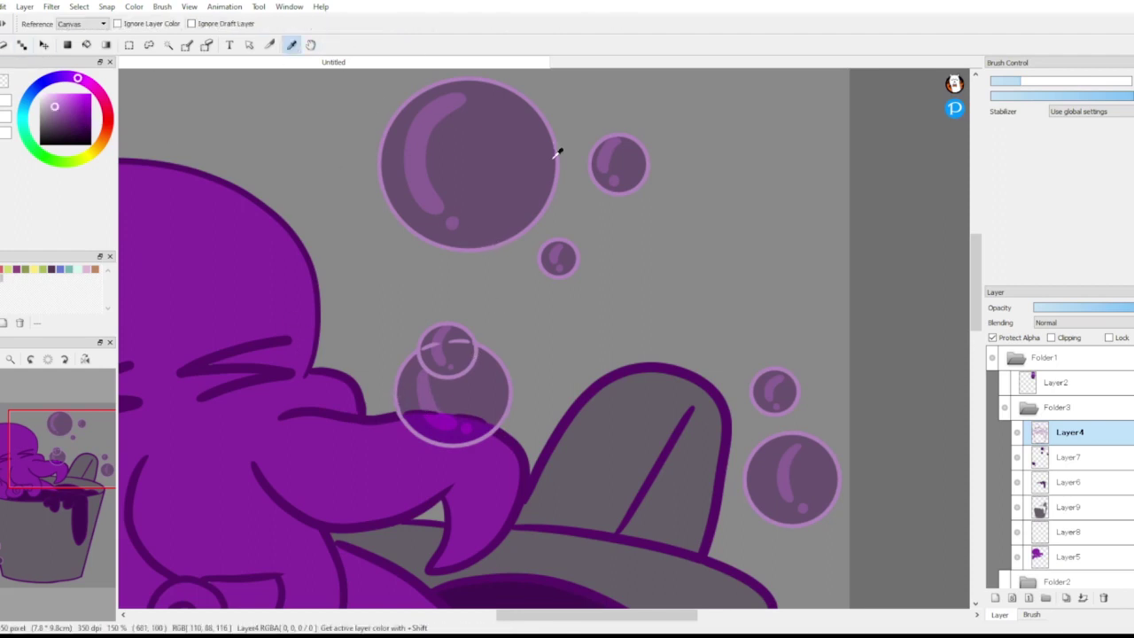
pyautogui.click(1053, 559)
pyautogui.click(236, 304)
pyautogui.press('b')
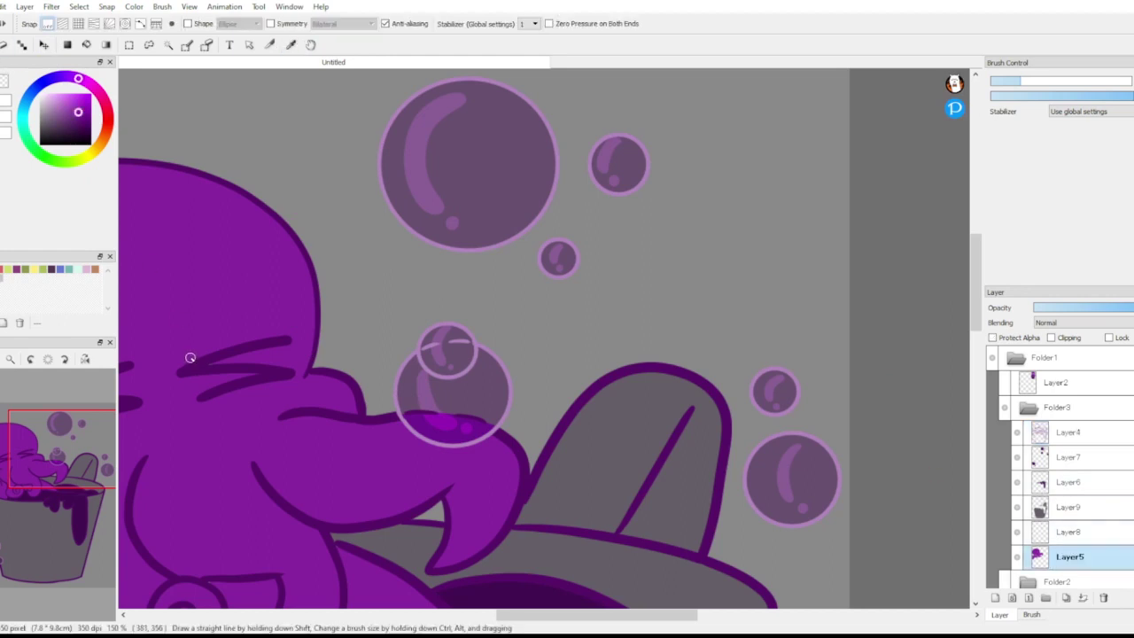
pyautogui.click(29, 467)
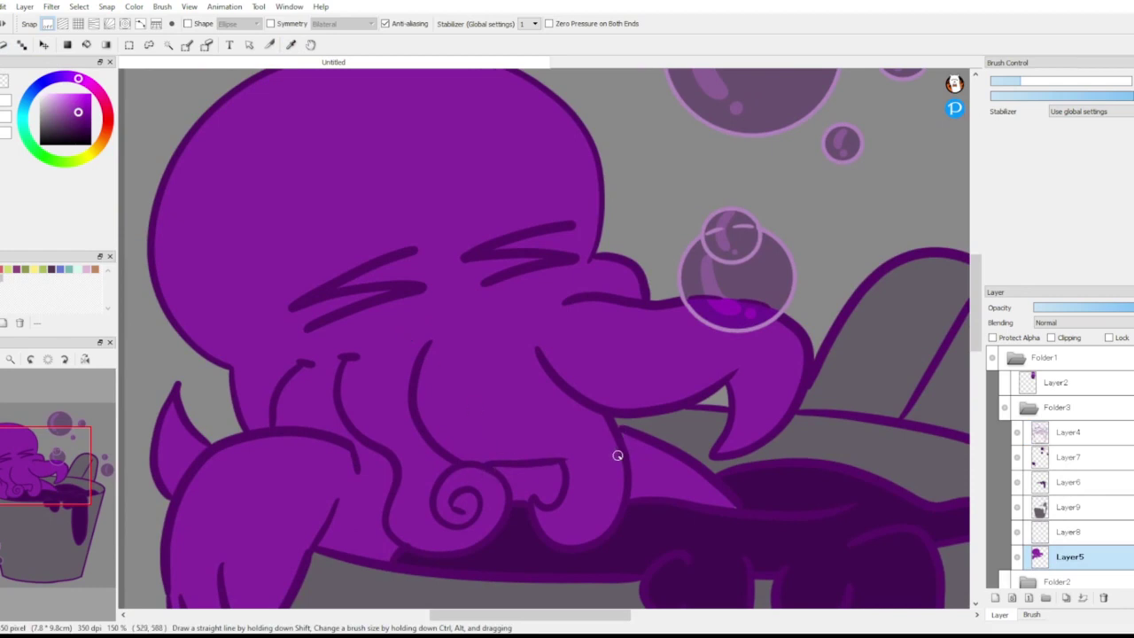
pyautogui.moveTo(104, 532)
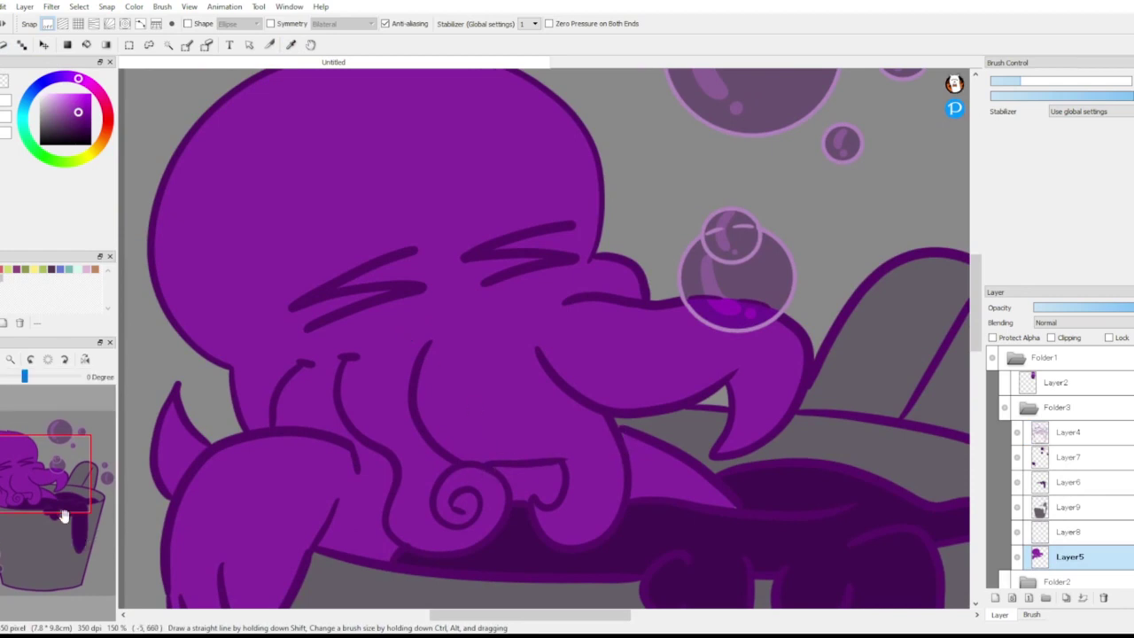
pyautogui.moveTo(64, 516); pyautogui.dragTo(32, 472)
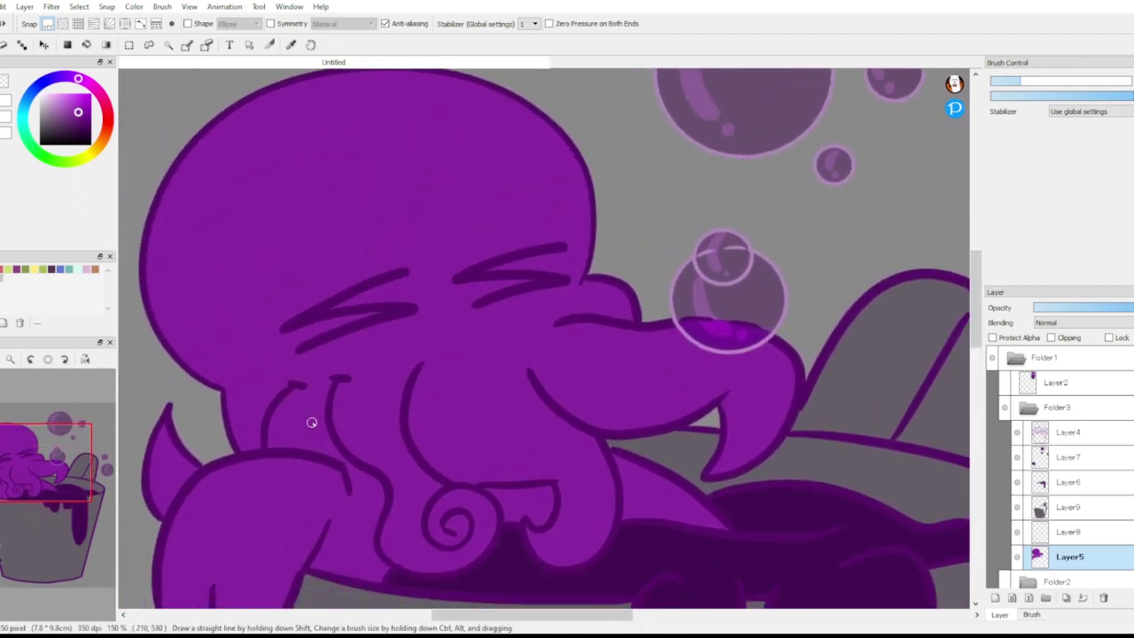
# Step: Add a new layer above Layer5, clip it to Layer5, and move the overlay layer Layer8 to the top of Folder3
pyautogui.click(995, 598)
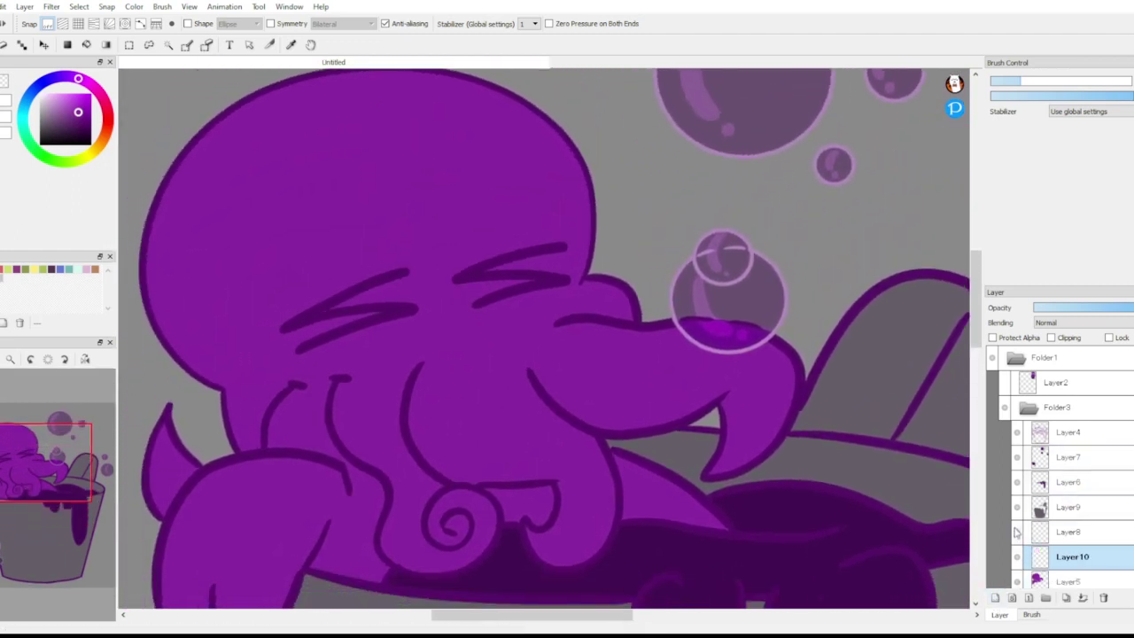
pyautogui.click(1016, 533)
pyautogui.click(1016, 532)
pyautogui.moveTo(1041, 530); pyautogui.dragTo(1054, 432)
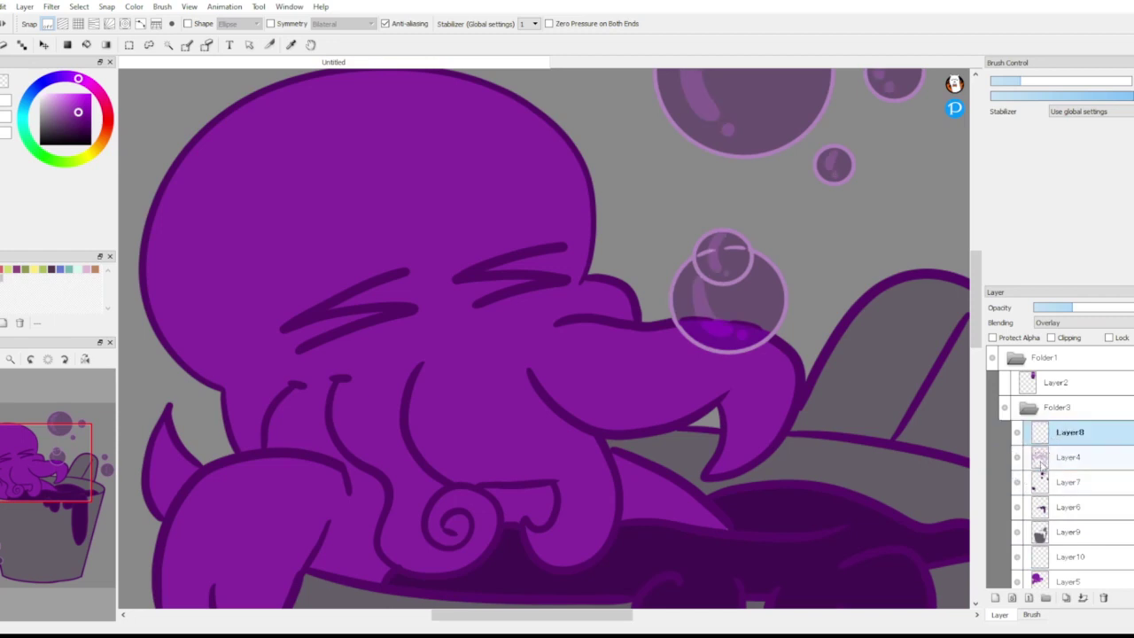
pyautogui.click(1043, 556)
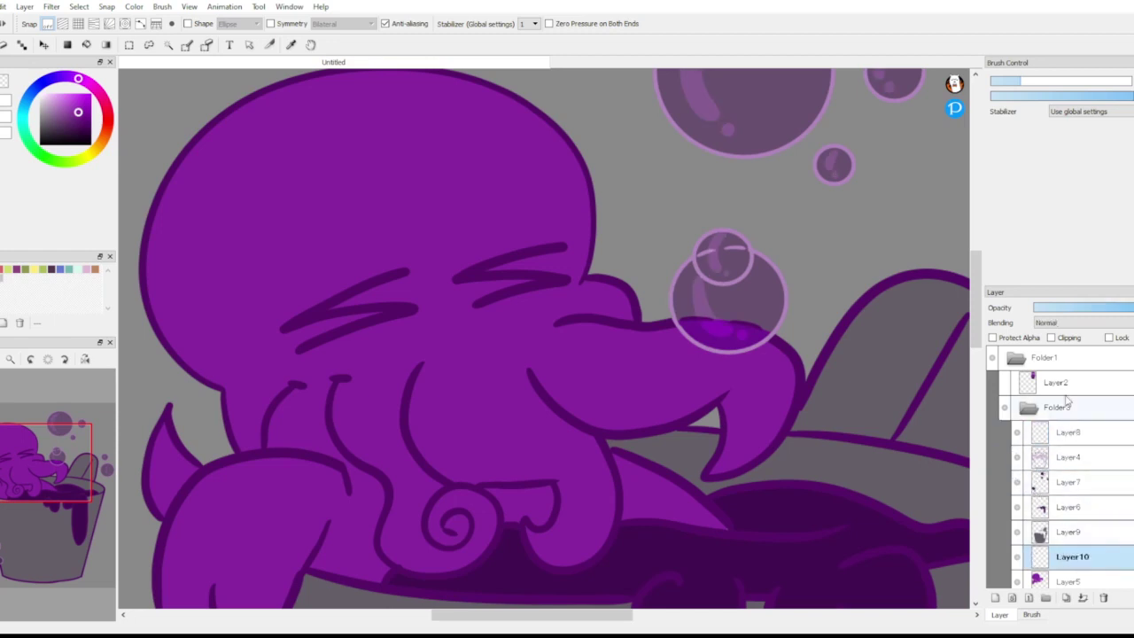
pyautogui.click(1051, 338)
# Step: Fill the octopus's back fin, shaded fingers and body areas behind the tentacles with the "hex middle head" swatch colour
pyautogui.click(16, 269)
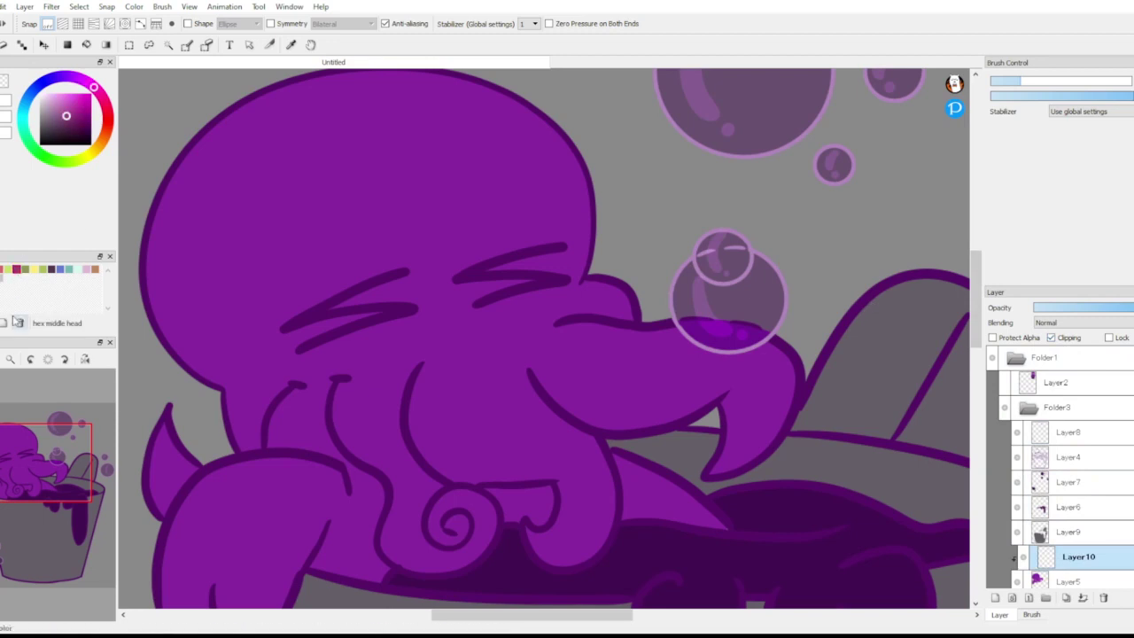
pyautogui.moveTo(11, 481); pyautogui.dragTo(7, 494)
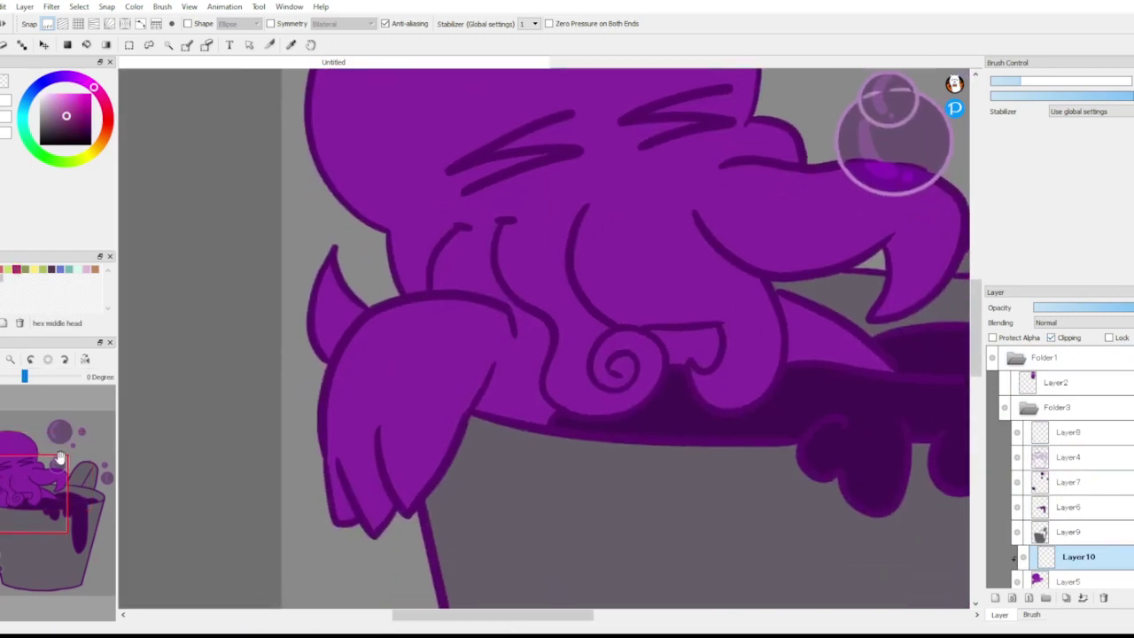
pyautogui.press('g')
pyautogui.click(348, 474)
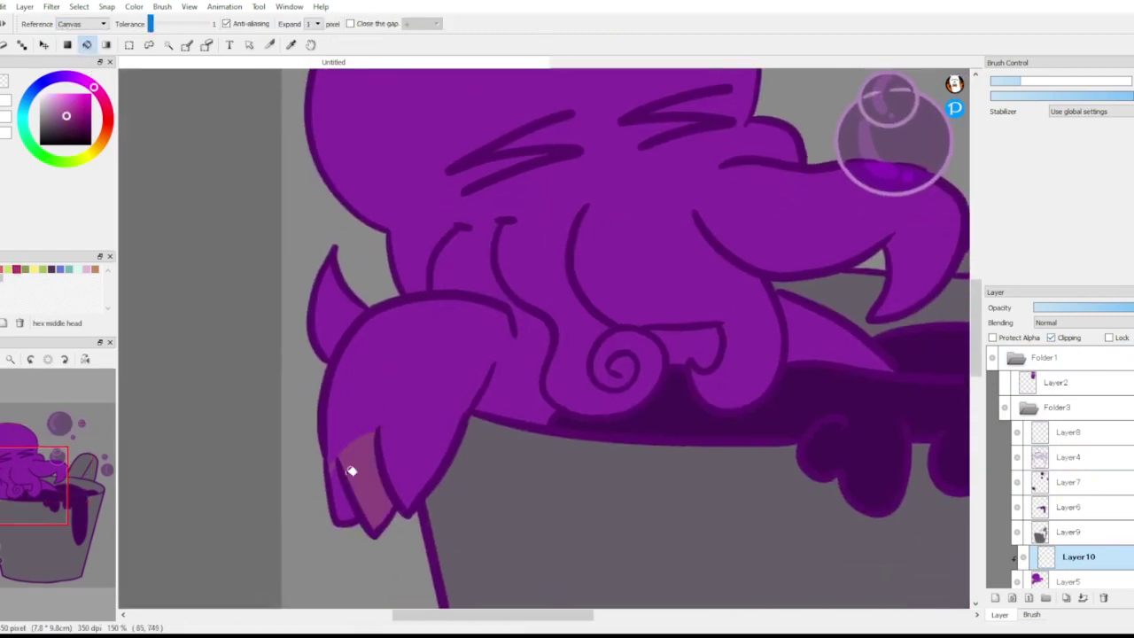
pyautogui.click(343, 297)
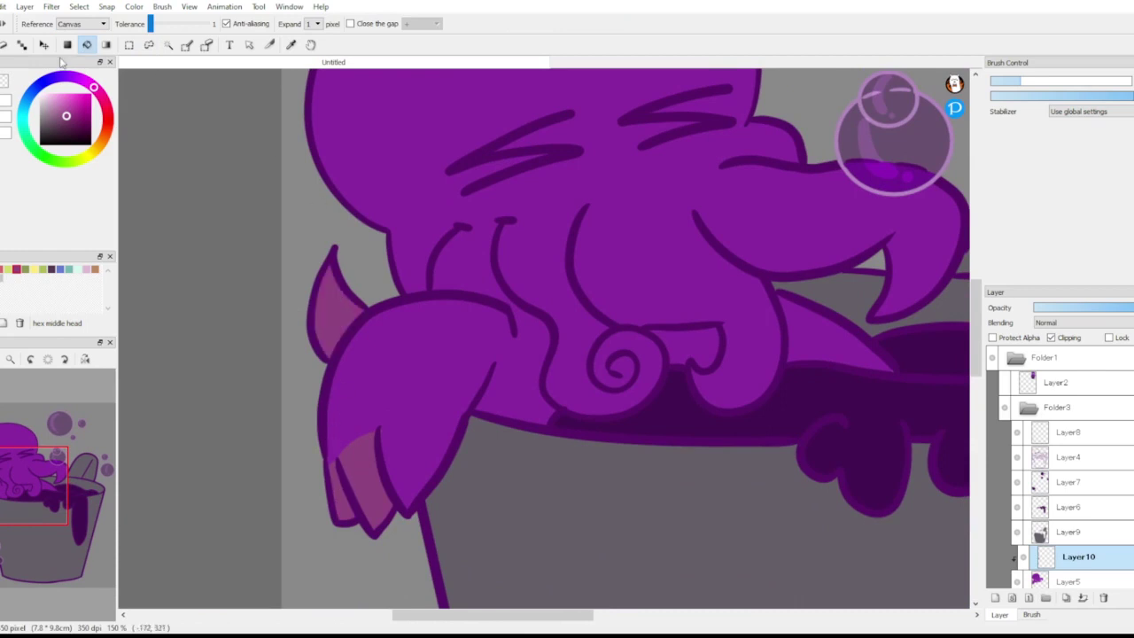
pyautogui.press('b')
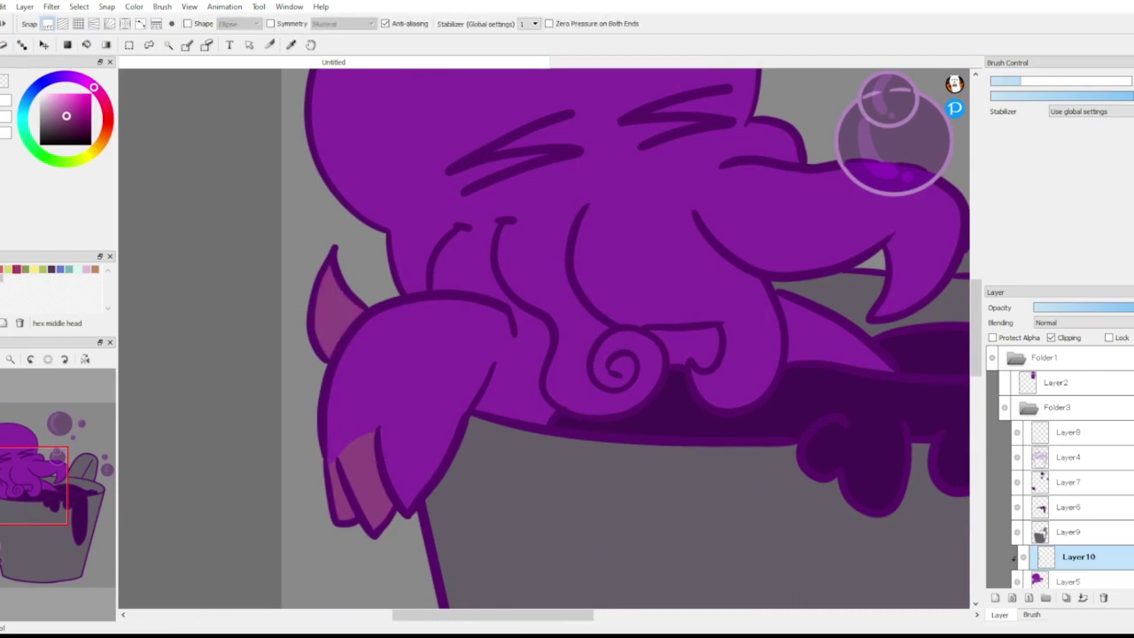
pyautogui.press('g')
pyautogui.click(532, 398)
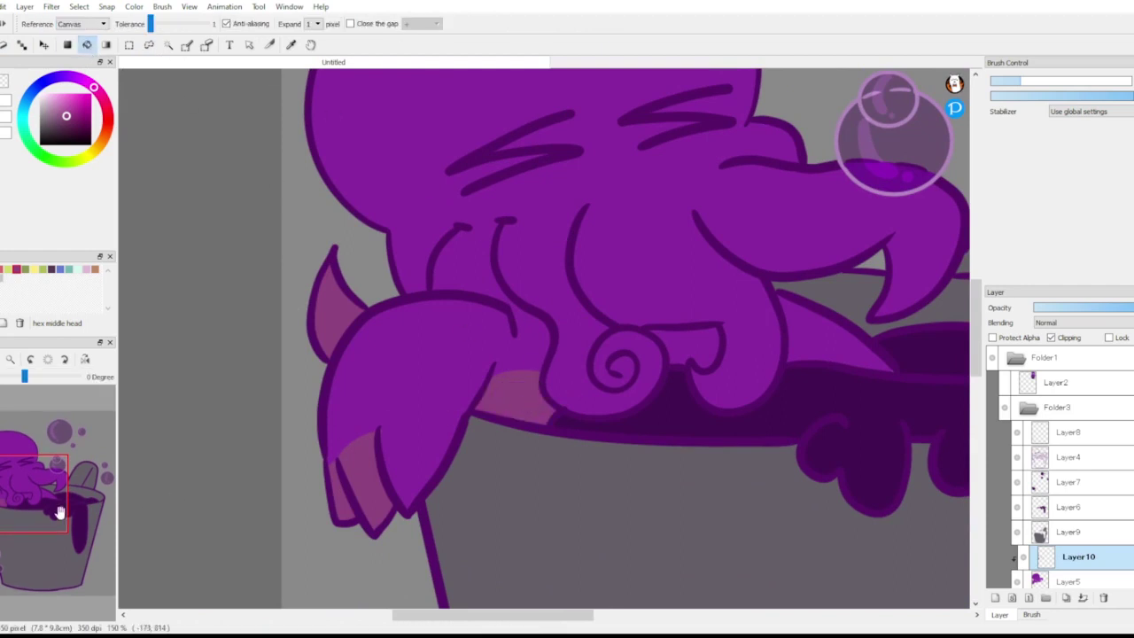
pyautogui.moveTo(59, 512); pyautogui.dragTo(87, 502)
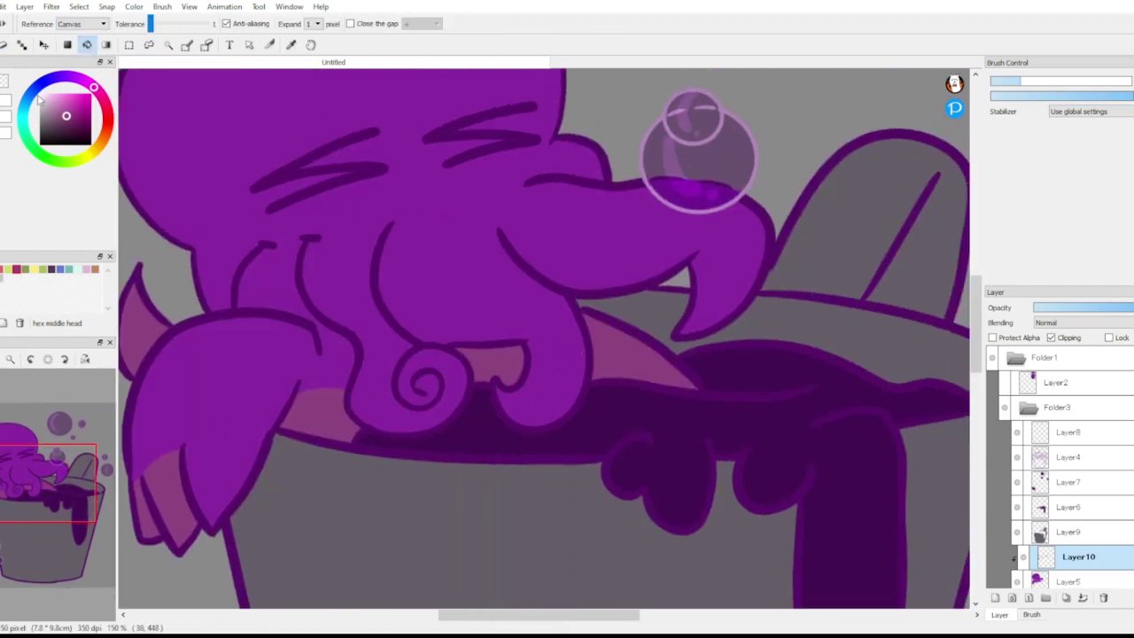
# Step: Brush shading along the lines of the octopus's front tentacles and inside the curled spiral tentacle
pyautogui.press('b')
pyautogui.moveTo(256, 244); pyautogui.dragTo(227, 307)
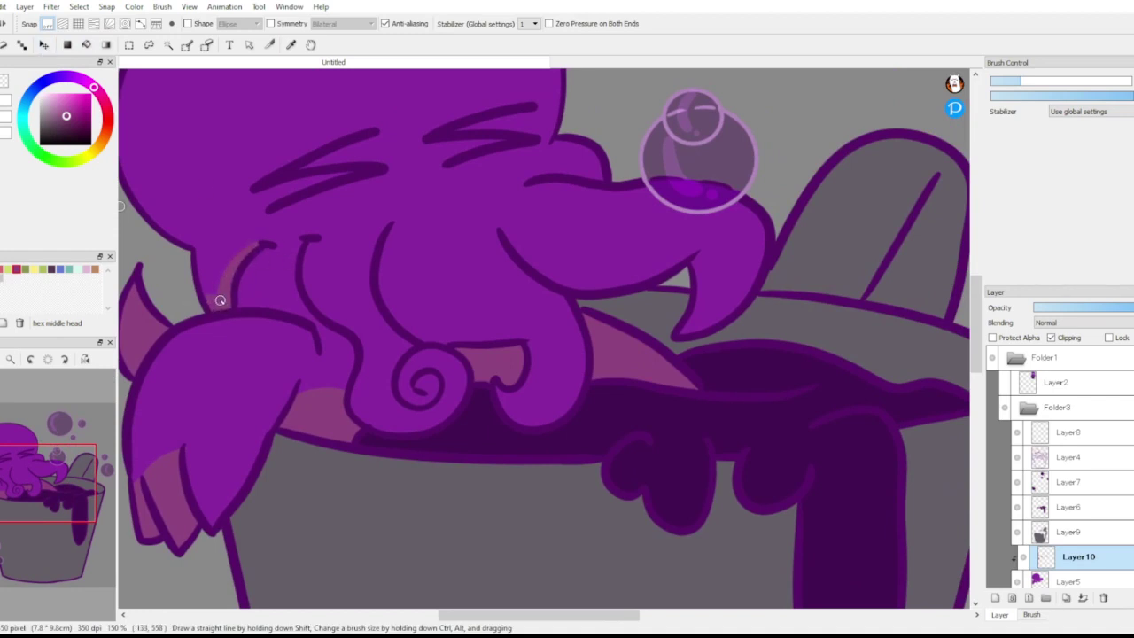
pyautogui.moveTo(304, 243)
pyautogui.mouseDown()
pyautogui.moveTo(293, 271)
pyautogui.moveTo(314, 316)
pyautogui.moveTo(351, 351)
pyautogui.moveTo(366, 407)
pyautogui.mouseUp()
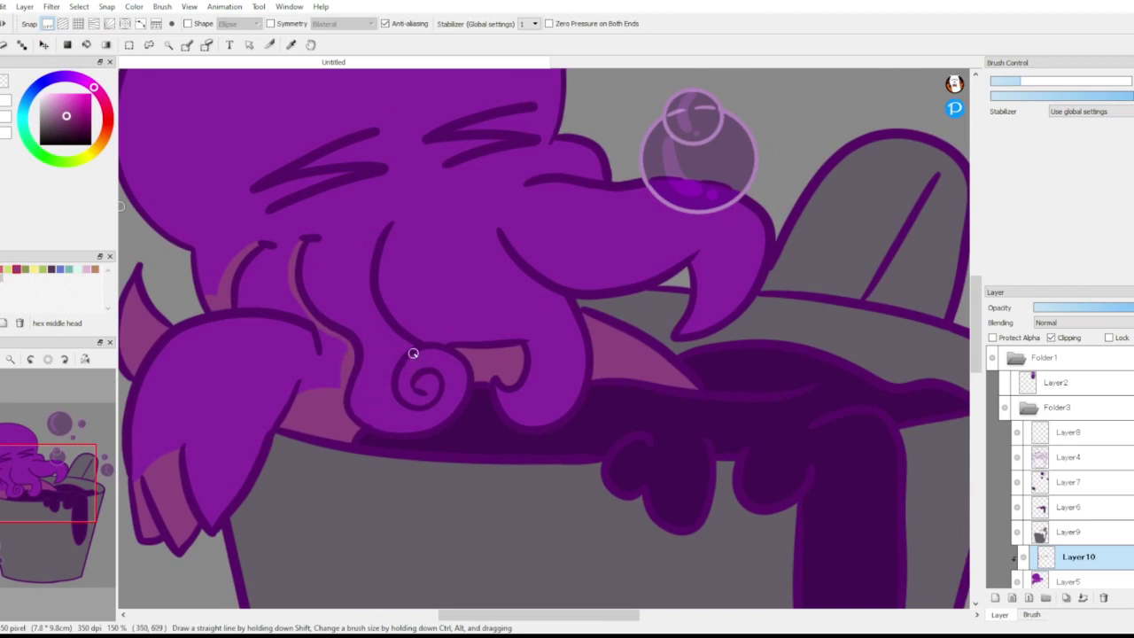
pyautogui.moveTo(413, 352)
pyautogui.mouseDown()
pyautogui.moveTo(390, 373)
pyautogui.moveTo(399, 408)
pyautogui.moveTo(428, 411)
pyautogui.moveTo(445, 394)
pyautogui.moveTo(439, 361)
pyautogui.moveTo(415, 390)
pyautogui.mouseUp()
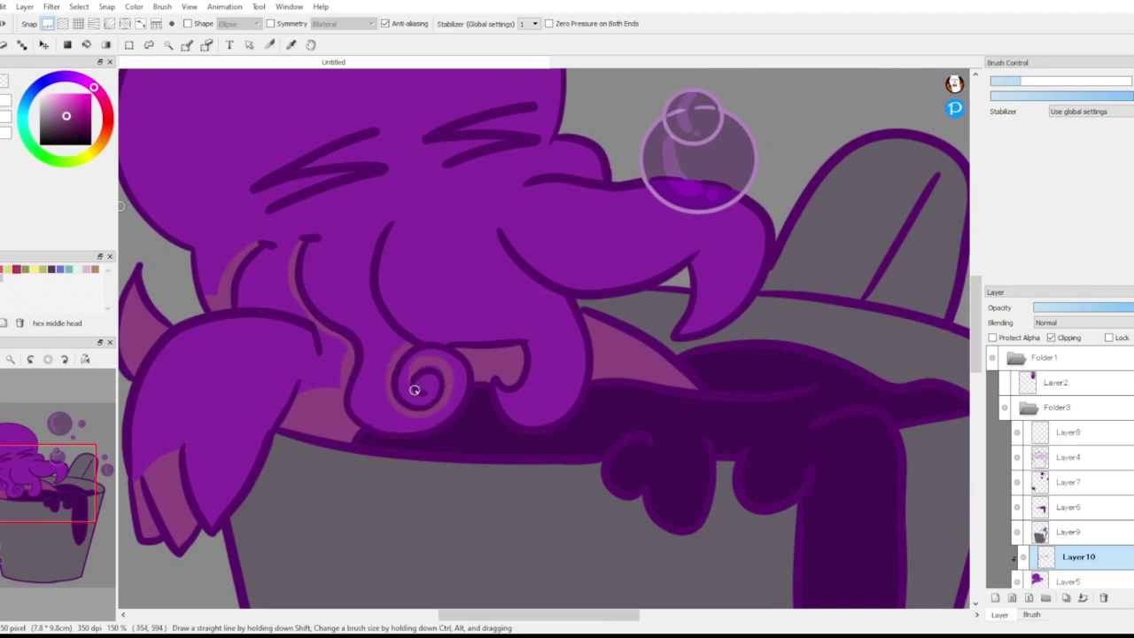
pyautogui.moveTo(385, 227)
pyautogui.mouseDown()
pyautogui.moveTo(369, 253)
pyautogui.moveTo(389, 331)
pyautogui.mouseUp()
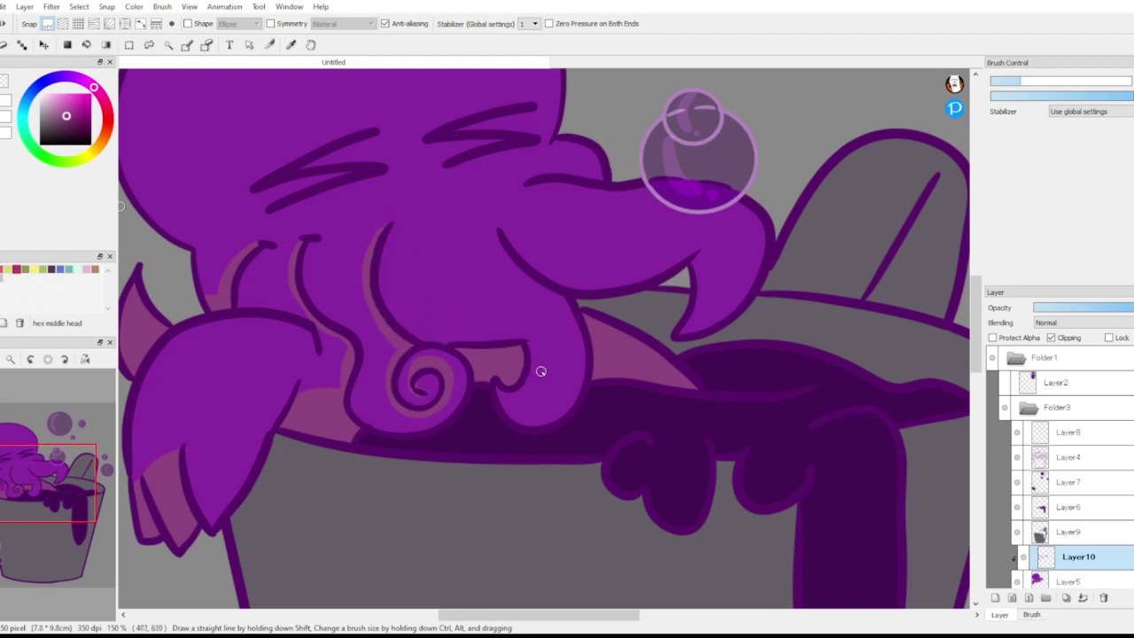
# Step: Brush shading along the hooked front tentacle, beneath the raised tentacle, behind its base and along the inside of its tip
pyautogui.moveTo(527, 339)
pyautogui.mouseDown()
pyautogui.moveTo(534, 375)
pyautogui.moveTo(501, 380)
pyautogui.mouseUp()
pyautogui.moveTo(497, 231)
pyautogui.mouseDown()
pyautogui.moveTo(530, 292)
pyautogui.moveTo(582, 293)
pyautogui.mouseUp()
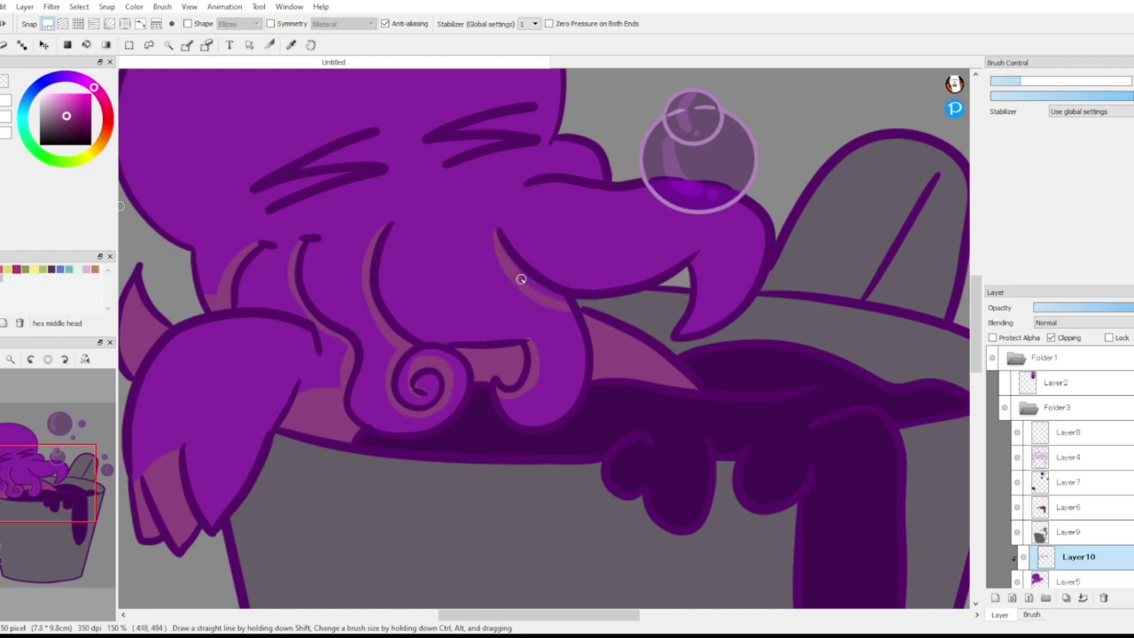
pyautogui.moveTo(533, 175)
pyautogui.mouseDown()
pyautogui.moveTo(637, 174)
pyautogui.moveTo(577, 166)
pyautogui.moveTo(594, 203)
pyautogui.moveTo(571, 242)
pyautogui.moveTo(582, 167)
pyautogui.moveTo(535, 174)
pyautogui.moveTo(590, 176)
pyautogui.mouseUp()
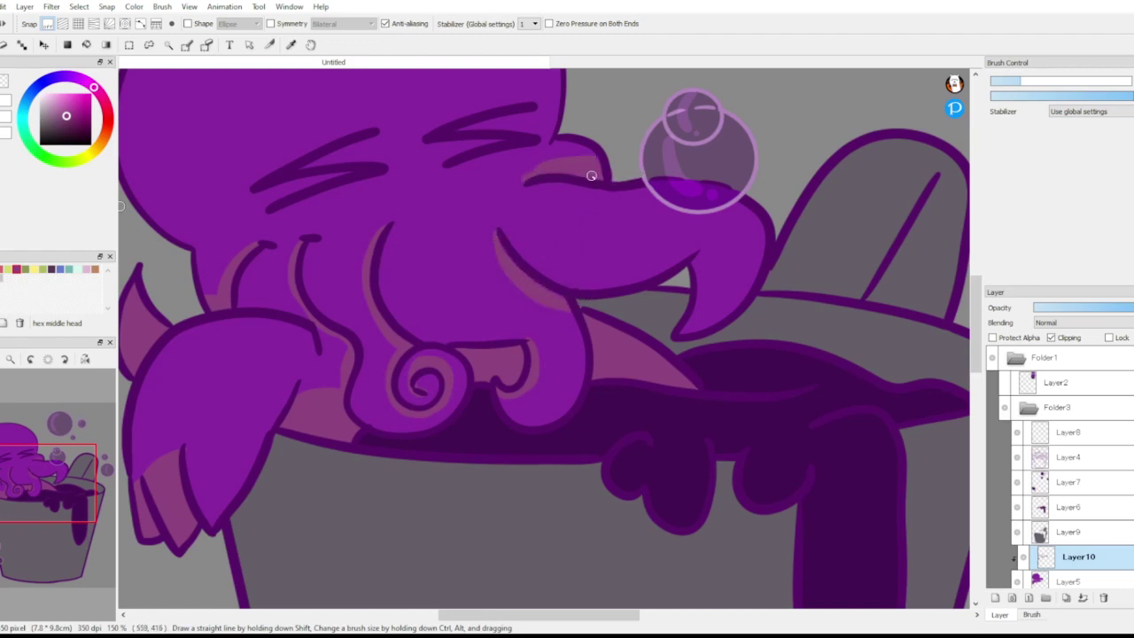
pyautogui.moveTo(40, 463); pyautogui.dragTo(42, 480)
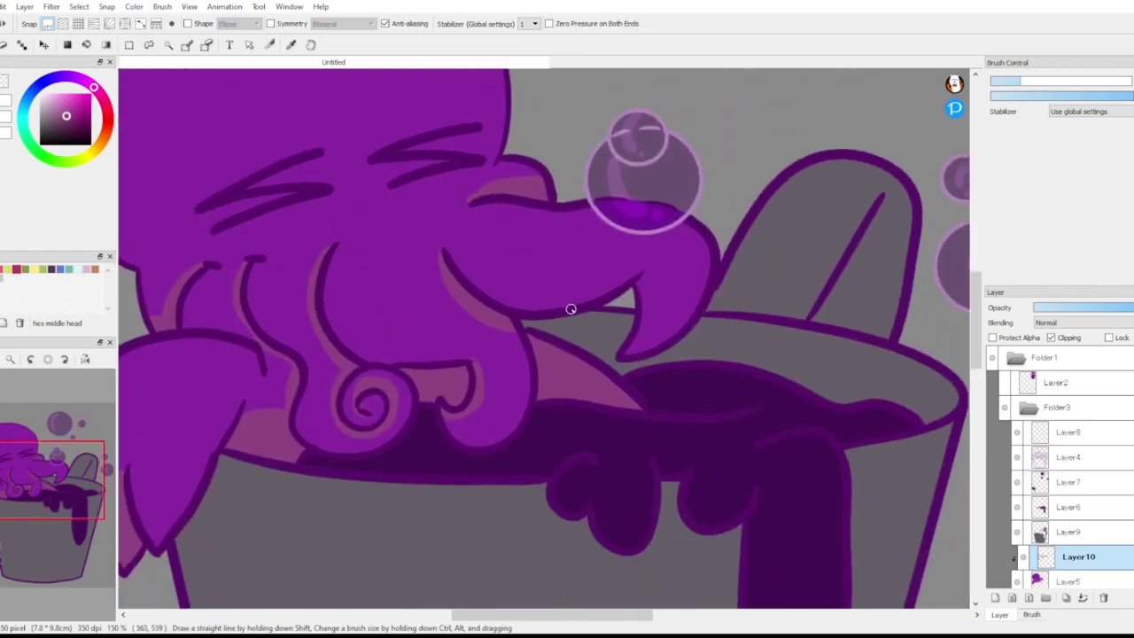
pyautogui.moveTo(645, 280); pyautogui.dragTo(630, 352)
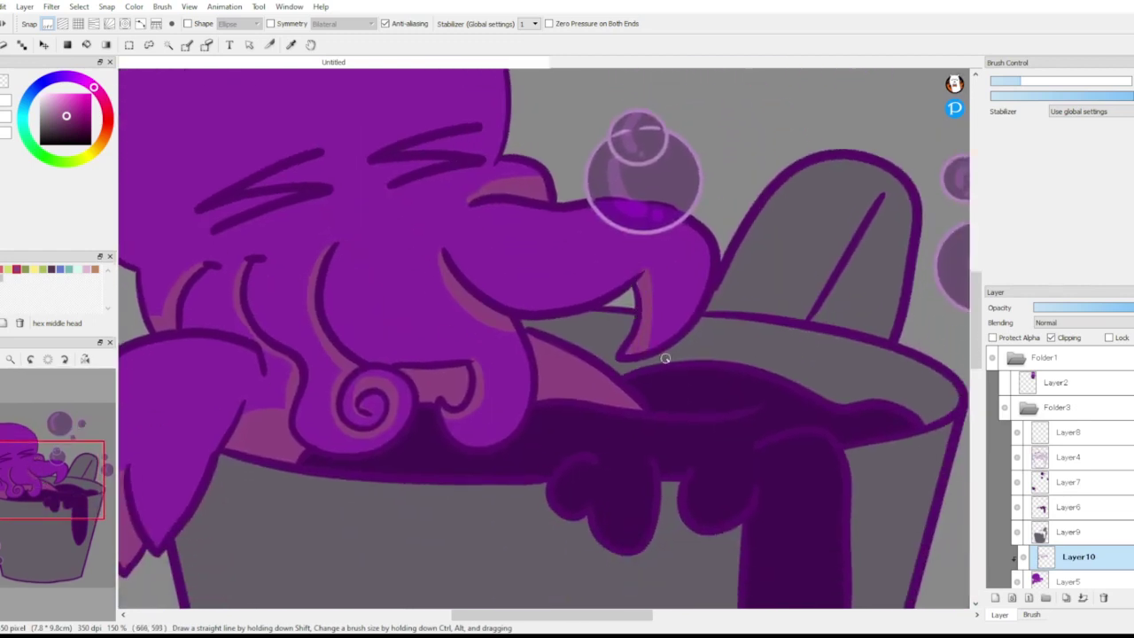
# Step: Set the octopus shading layer's blending to Multiply, and sample the body purple on Layer5 for touching up the octopus
pyautogui.click(1079, 327)
pyautogui.click(1077, 340)
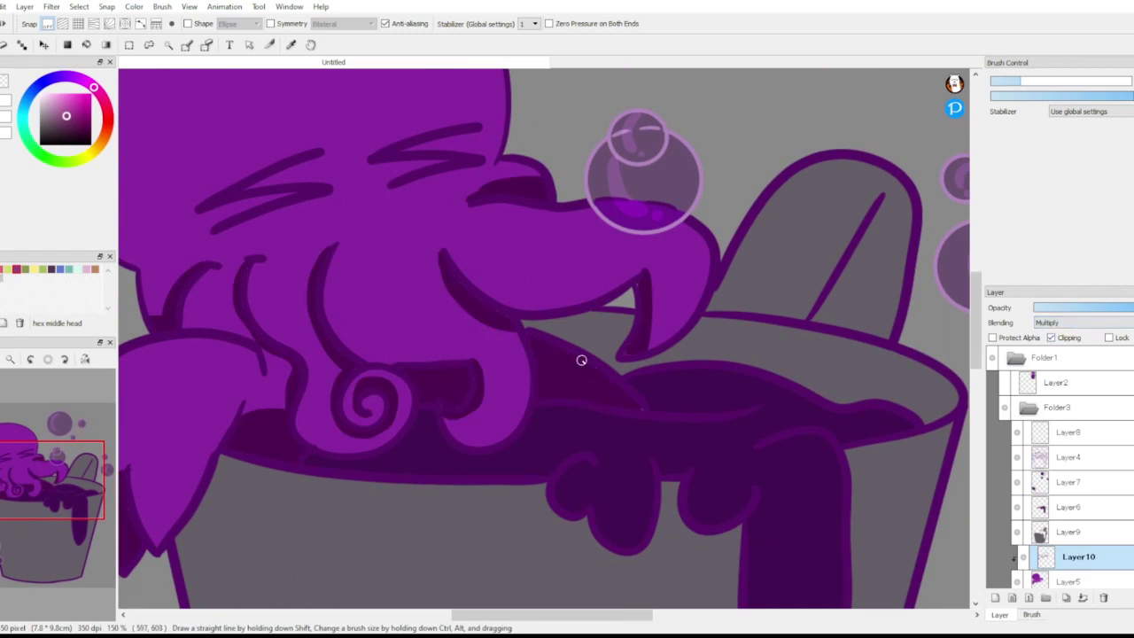
pyautogui.click(1071, 579)
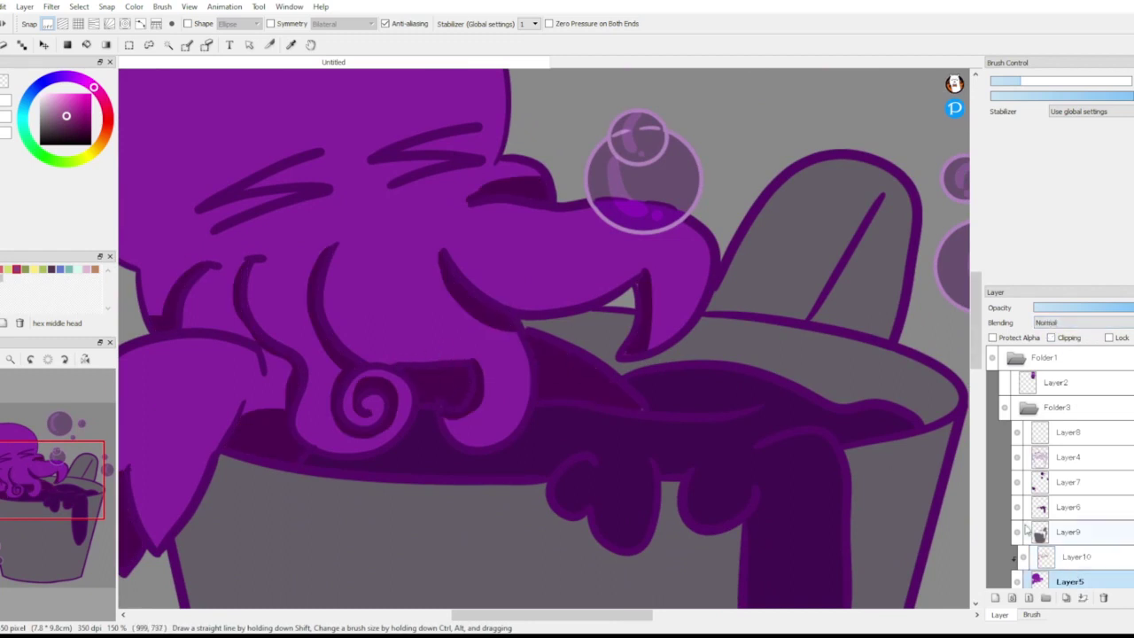
pyautogui.click(290, 44)
pyautogui.click(321, 91)
pyautogui.click(0, 44)
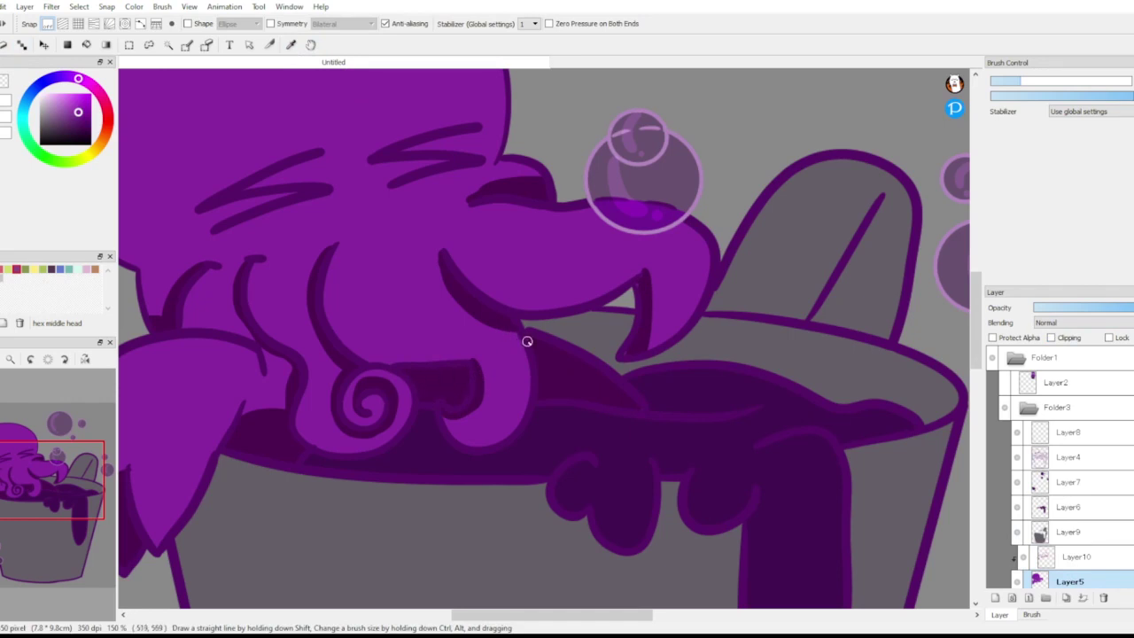
# Step: Reselect the shading layer Layer10 and lower its opacity so the octopus's shadows are softer
pyautogui.click(1055, 555)
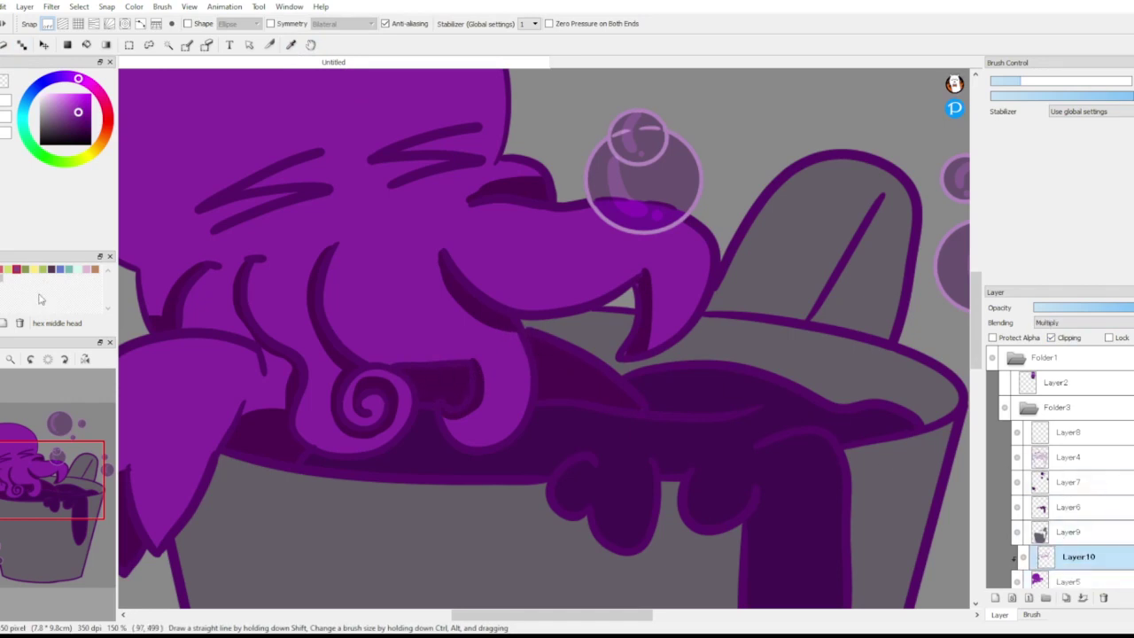
pyautogui.click(24, 270)
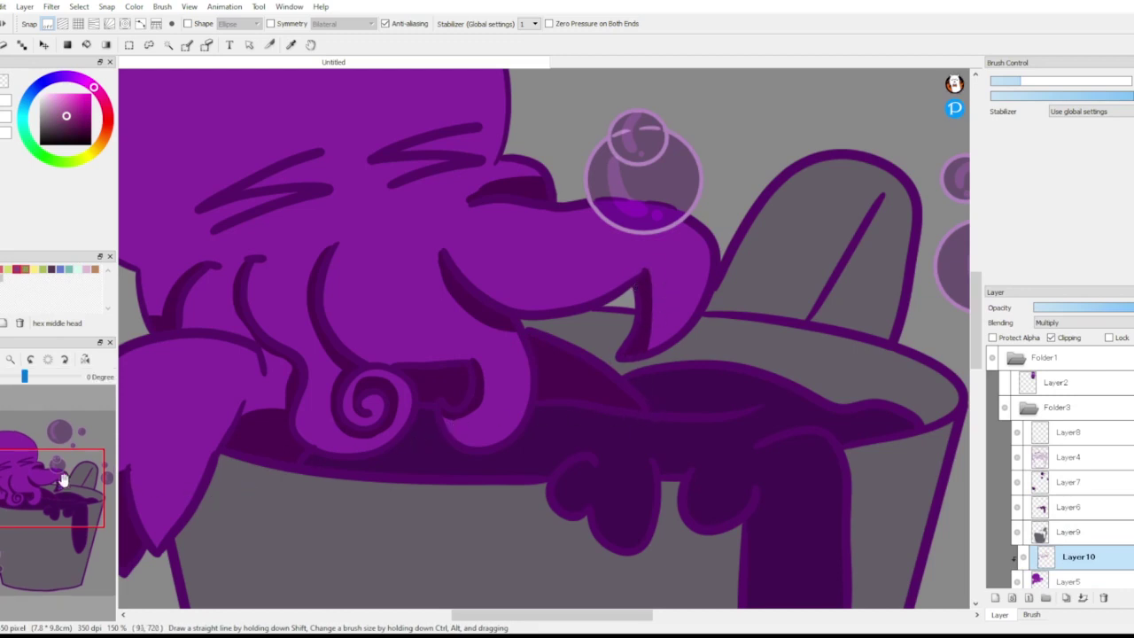
pyautogui.moveTo(46, 473); pyautogui.dragTo(32, 469)
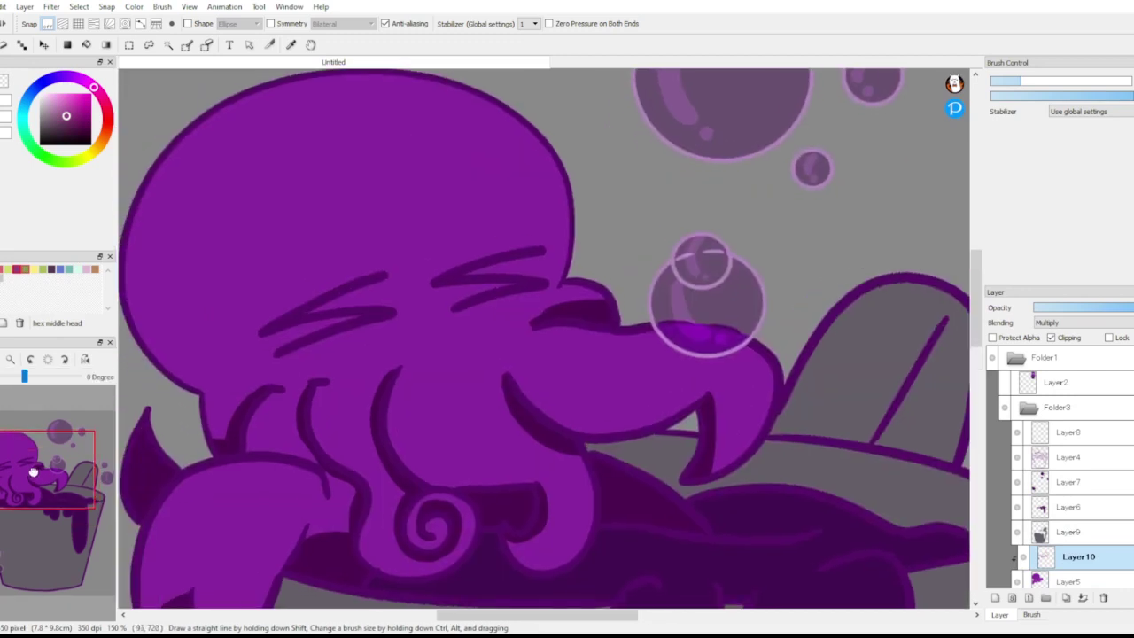
pyautogui.click(1071, 308)
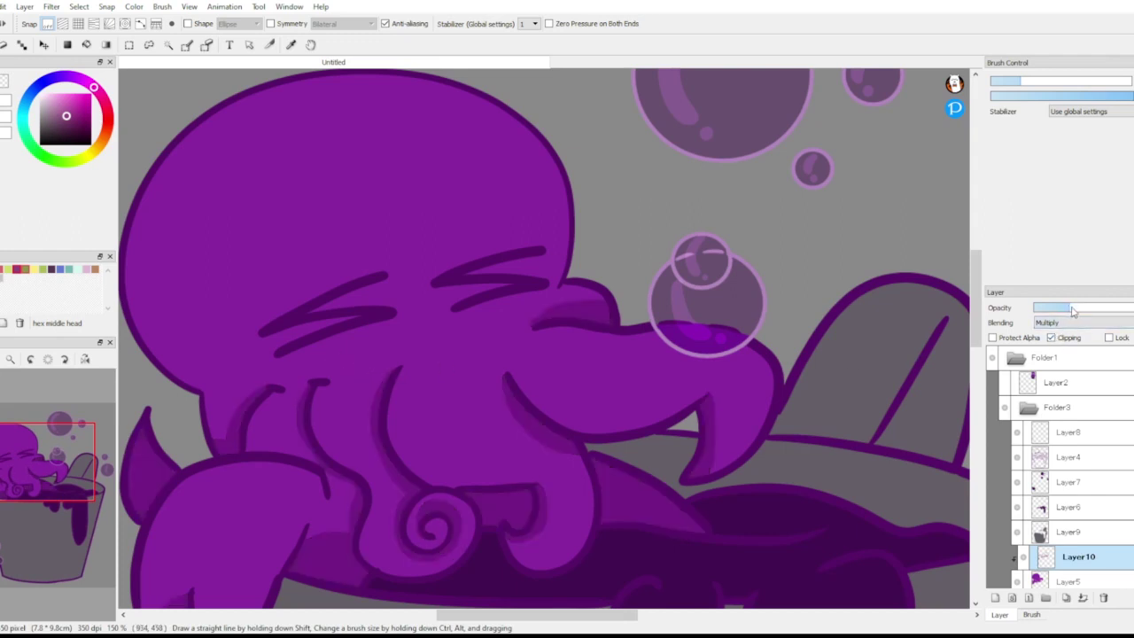
# Step: Protect the shading layer's alpha and recolour all its shading with a violet rectangle drawn over the octopus
pyautogui.click(992, 337)
pyautogui.click(66, 77)
pyautogui.click(67, 46)
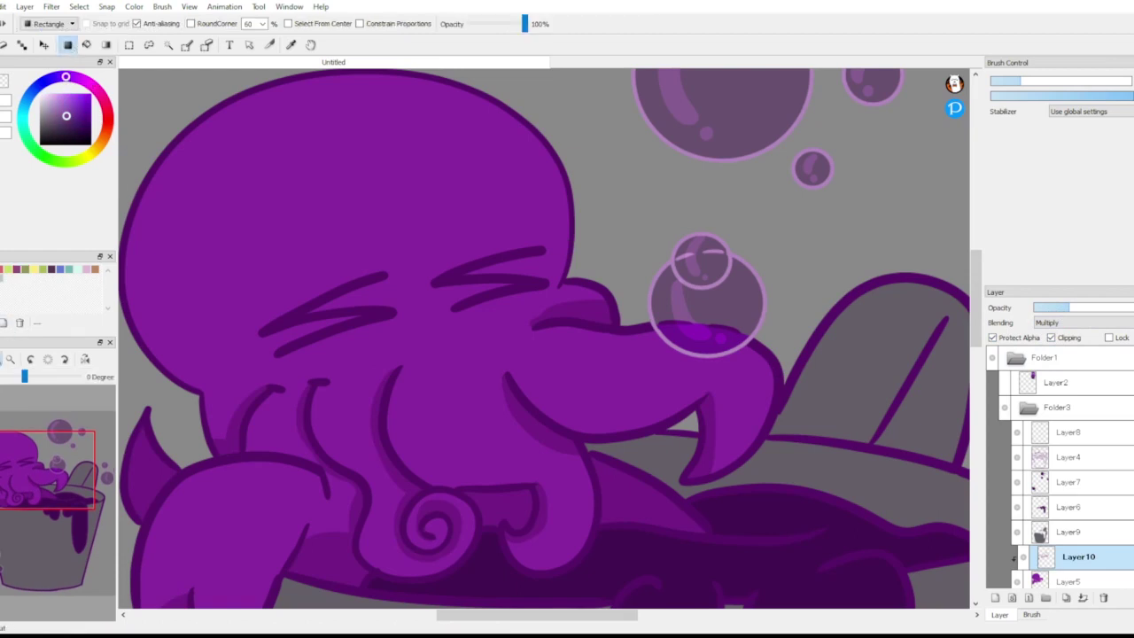
pyautogui.doubleClick(10, 359)
pyautogui.moveTo(256, 223); pyautogui.dragTo(743, 544)
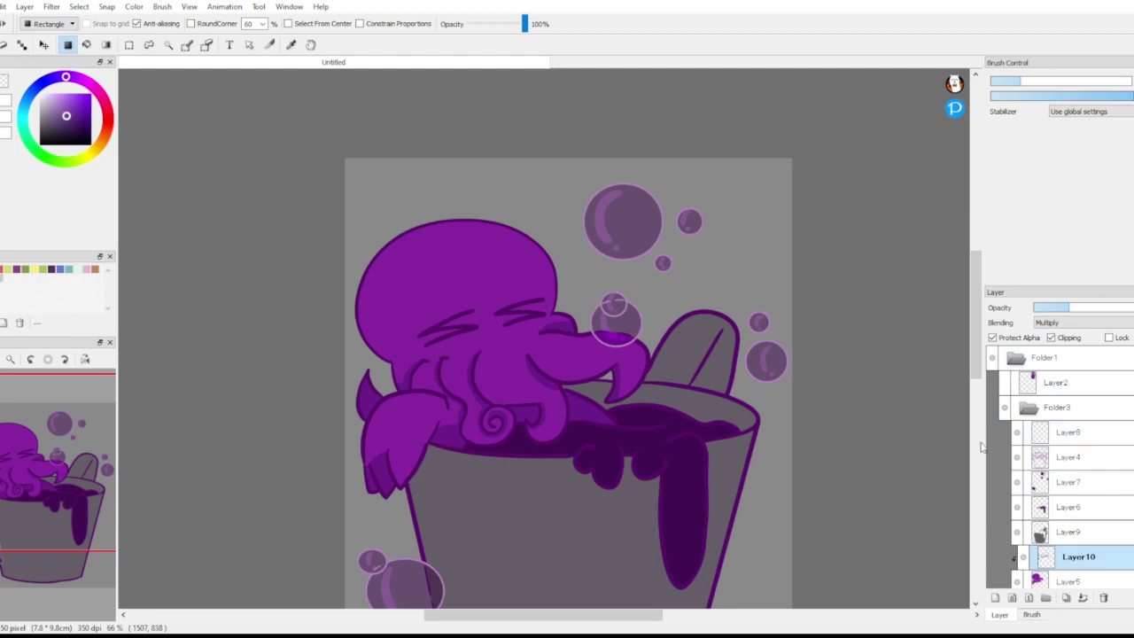
# Step: Add a new layer clipped to Layer9 and fill the bucket's raised back tab with the "hex middle head" swatch colour
pyautogui.moveTo(52, 456); pyautogui.dragTo(58, 507)
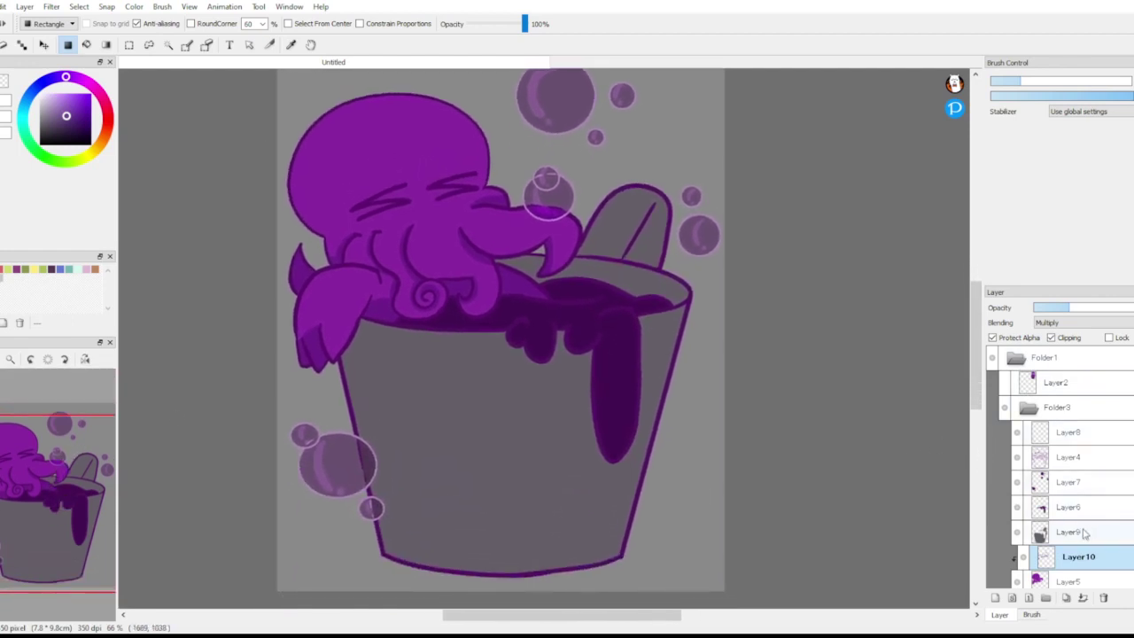
pyautogui.click(995, 597)
pyautogui.click(1069, 340)
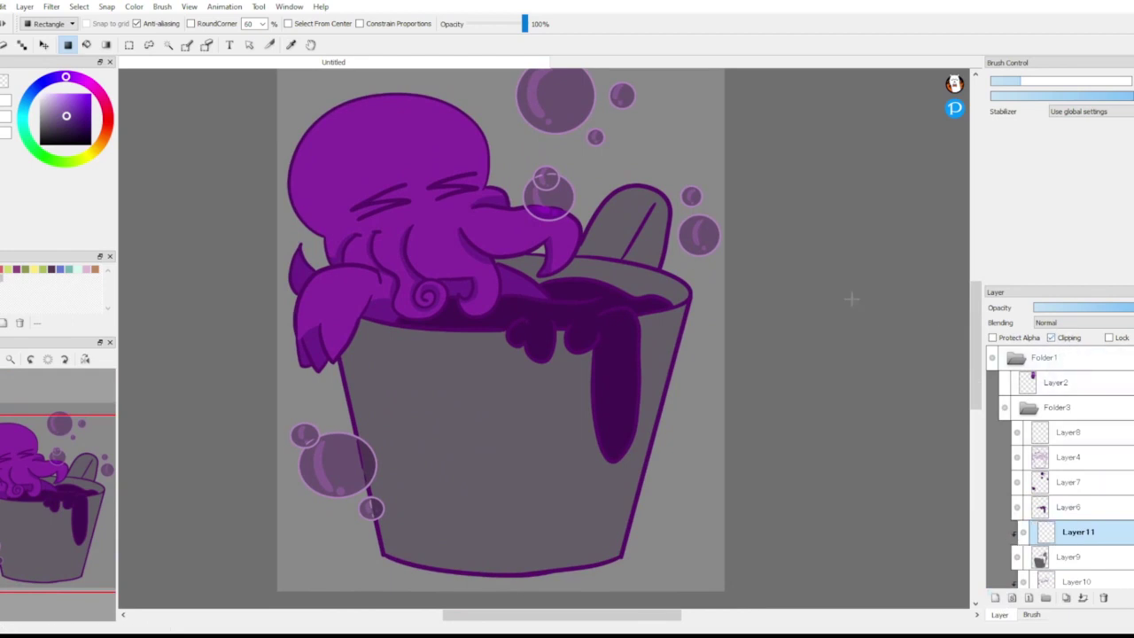
pyautogui.click(16, 268)
pyautogui.click(86, 44)
pyautogui.click(590, 245)
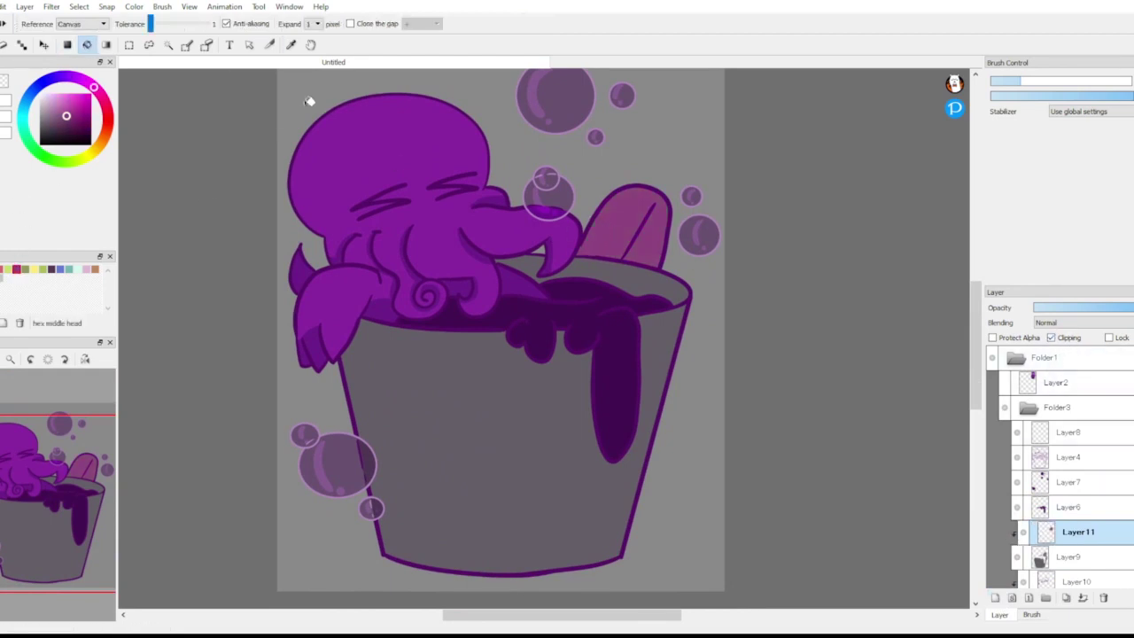
# Step: Fill the bucket's inner rim with the shading colour and paint shadows beneath the draped arm and beside the slime drips
pyautogui.click(618, 266)
pyautogui.press('b')
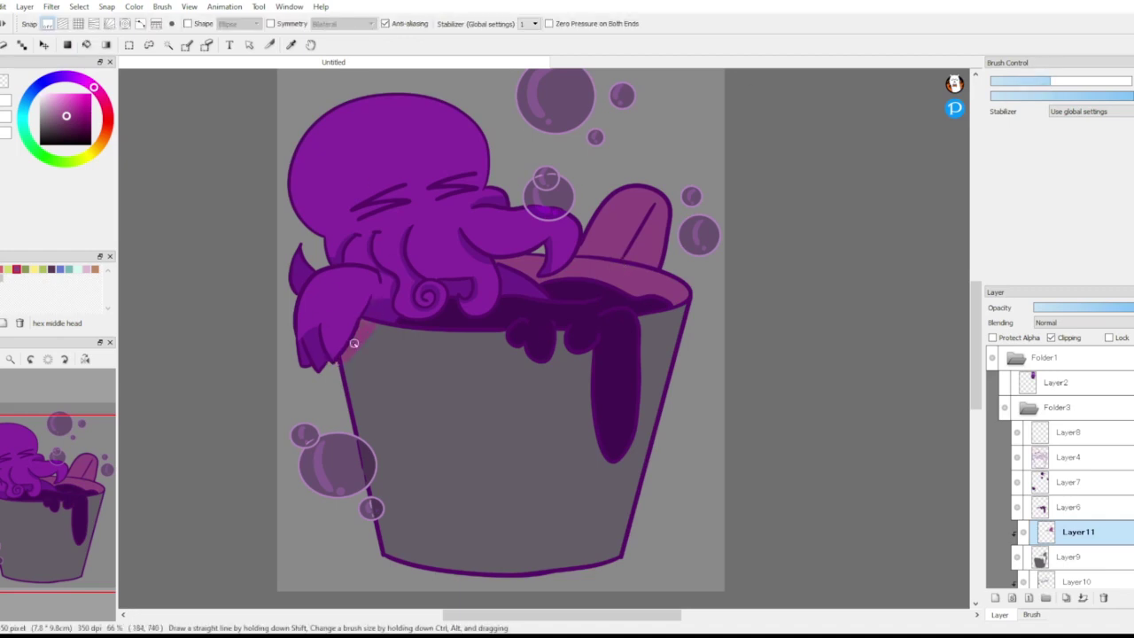
pyautogui.moveTo(520, 347); pyautogui.dragTo(554, 327)
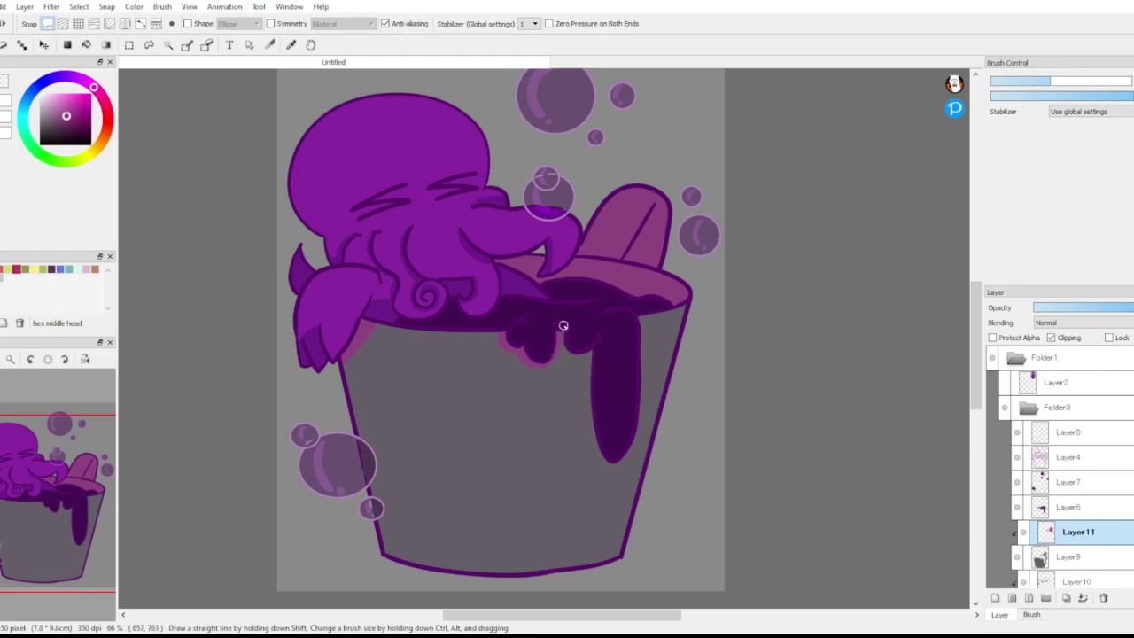
pyautogui.moveTo(599, 364); pyautogui.dragTo(604, 455)
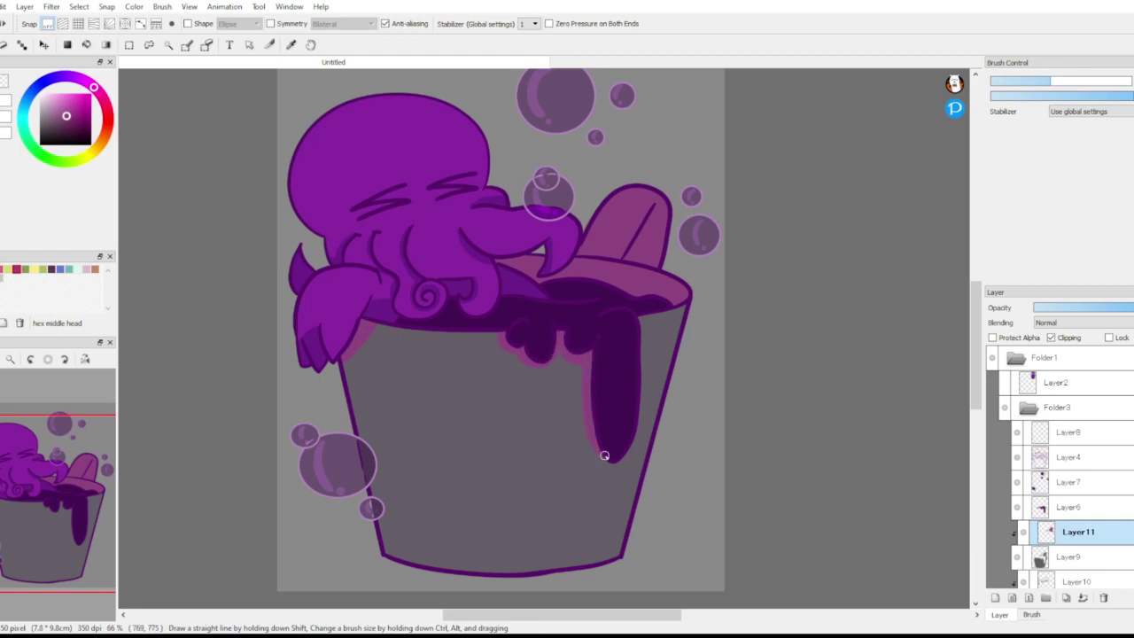
pyautogui.press('e')
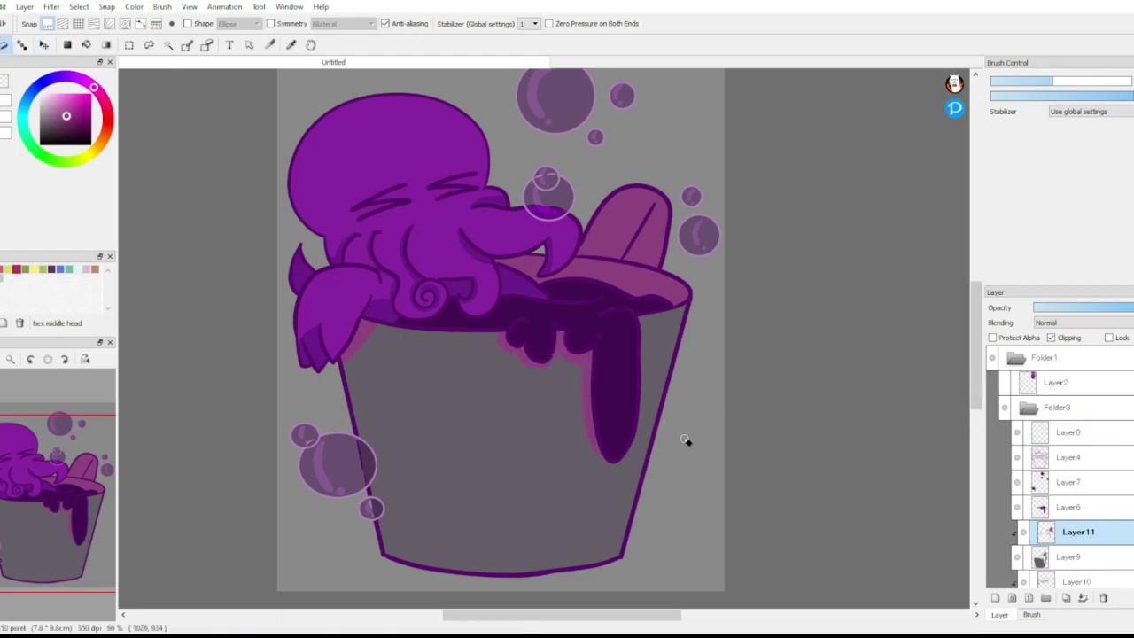
pyautogui.press('b')
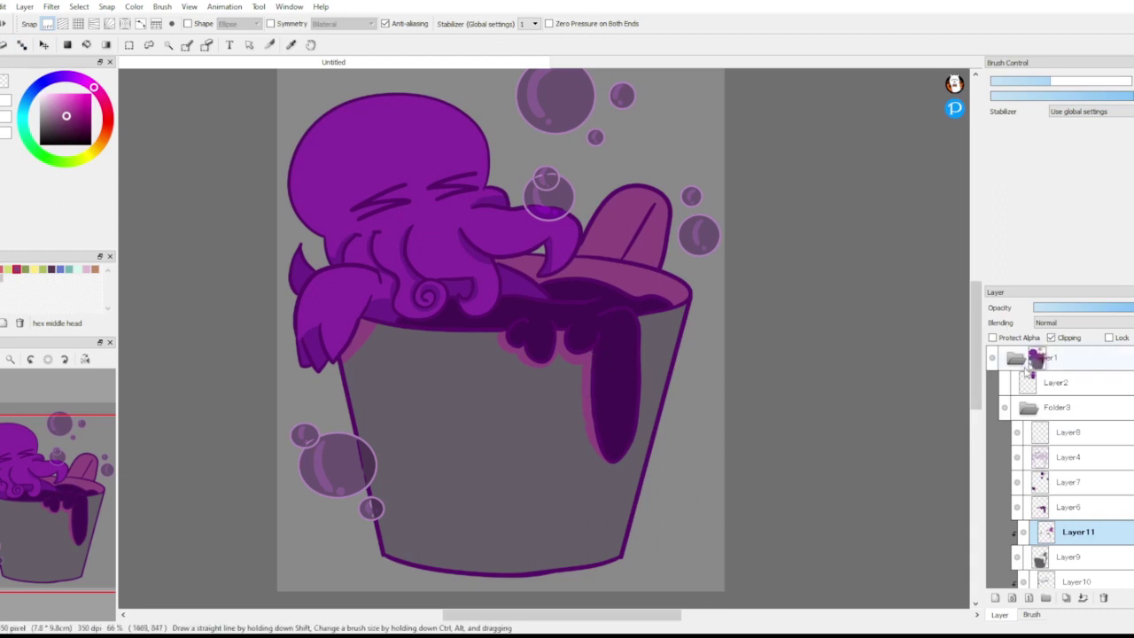
# Step: Set the bucket shading layer Layer11 to Multiply blending and lower its opacity to soften the shadows
pyautogui.click(1049, 324)
pyautogui.click(1043, 348)
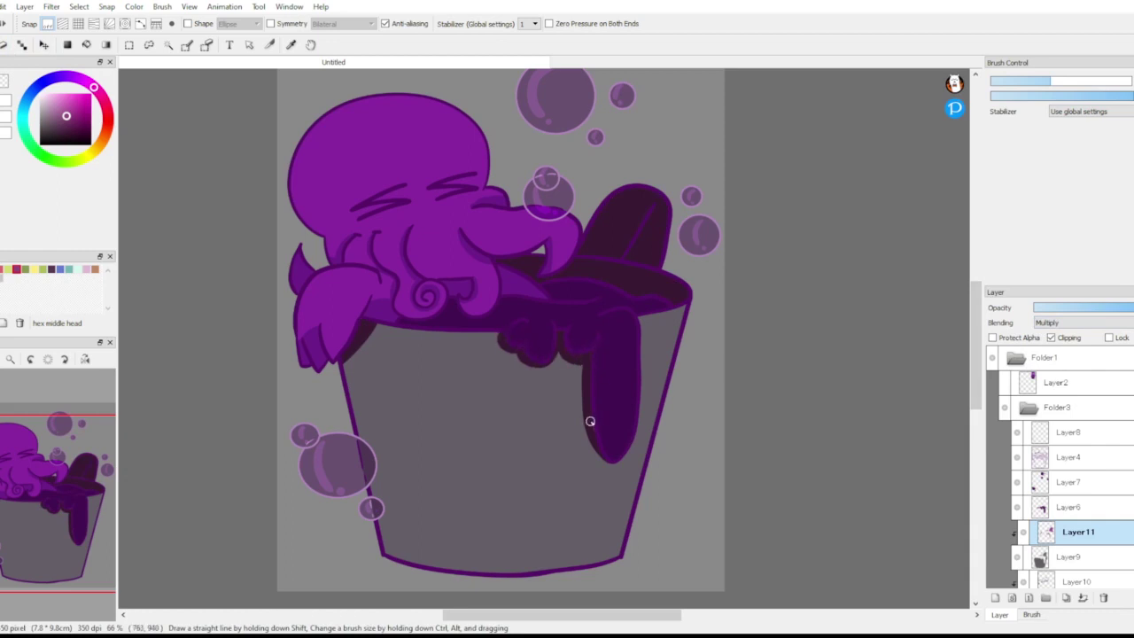
pyautogui.click(1060, 308)
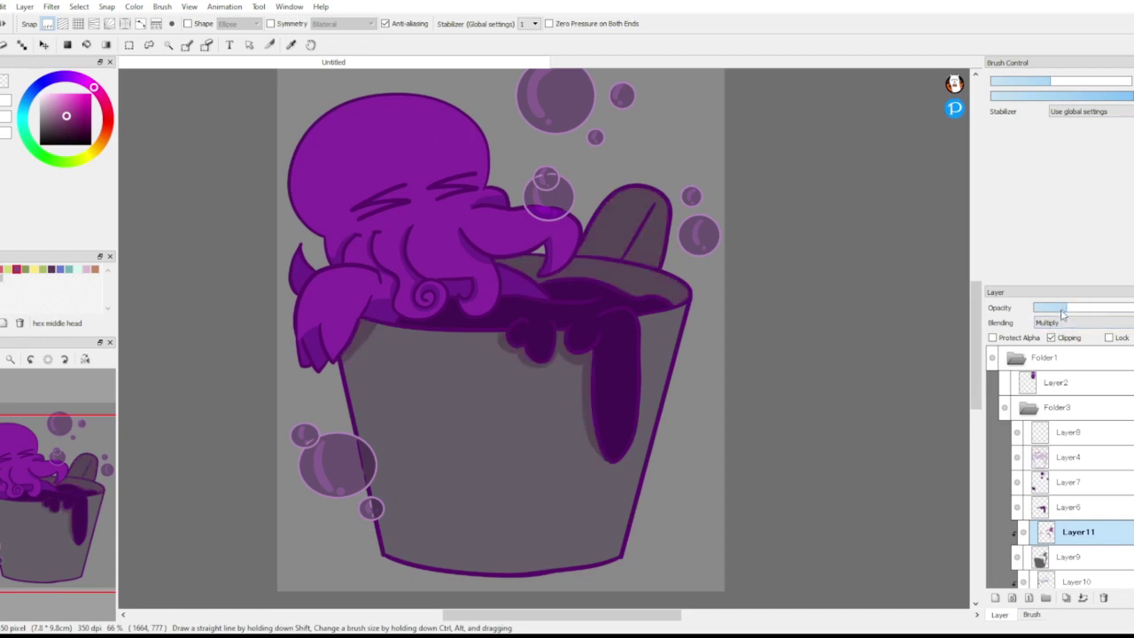
# Step: On a new clipped layer above Layer11, draw and fill a long curved streak and a dot on the bucket in "hex inner head"
pyautogui.click(995, 598)
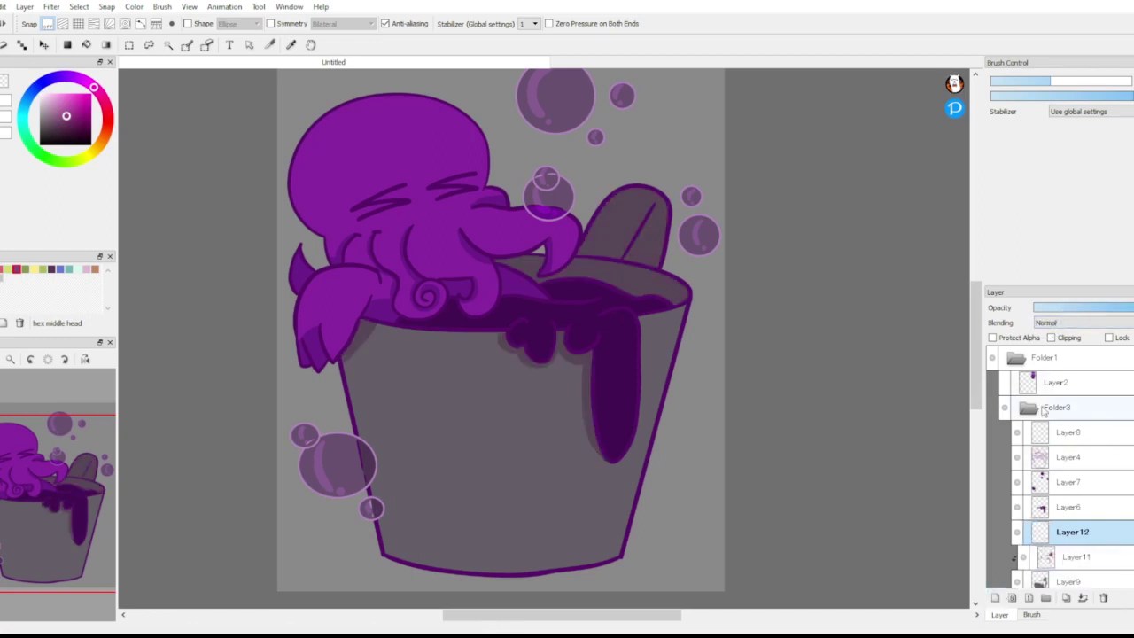
pyautogui.click(1059, 338)
pyautogui.click(86, 270)
pyautogui.moveTo(394, 357)
pyautogui.mouseDown()
pyautogui.moveTo(428, 487)
pyautogui.moveTo(397, 356)
pyautogui.mouseUp()
pyautogui.moveTo(443, 509); pyautogui.dragTo(445, 507)
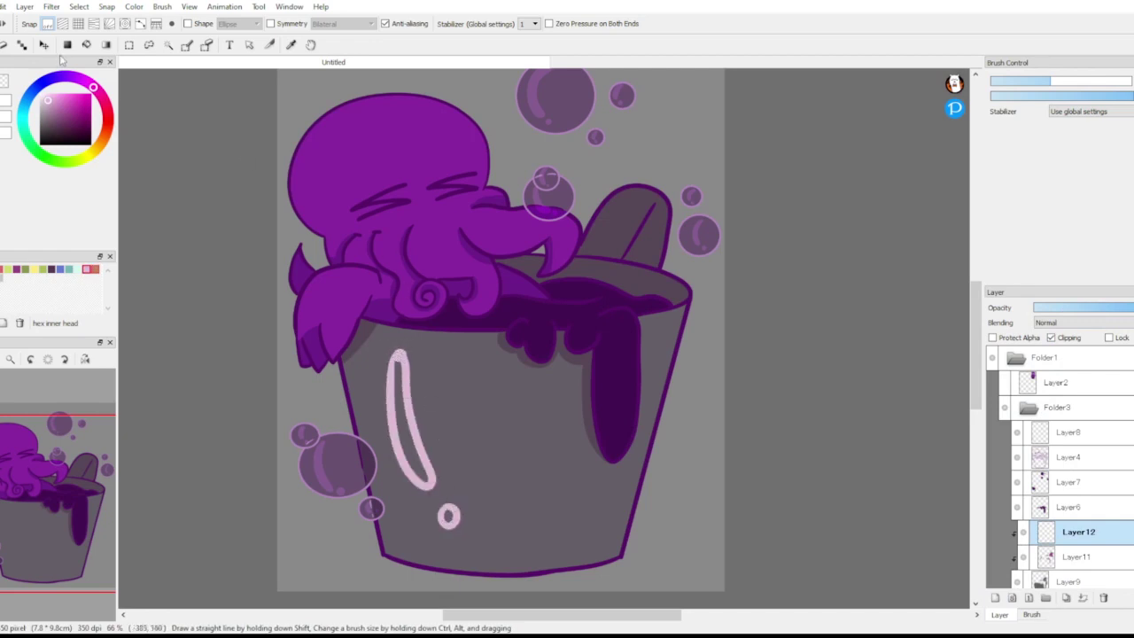
pyautogui.press('g')
pyautogui.click(407, 400)
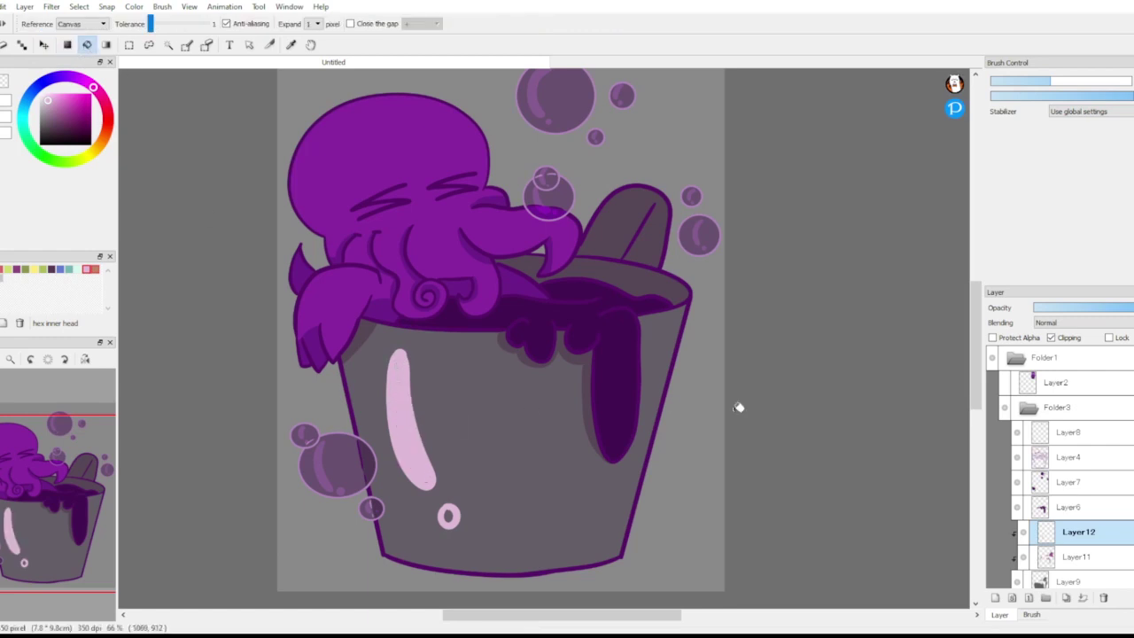
pyautogui.click(449, 516)
# Step: Set the bucket's streak layer Layer12 to Multiply blending and reduce its opacity until the marks are faint
pyautogui.click(1054, 325)
pyautogui.click(1050, 339)
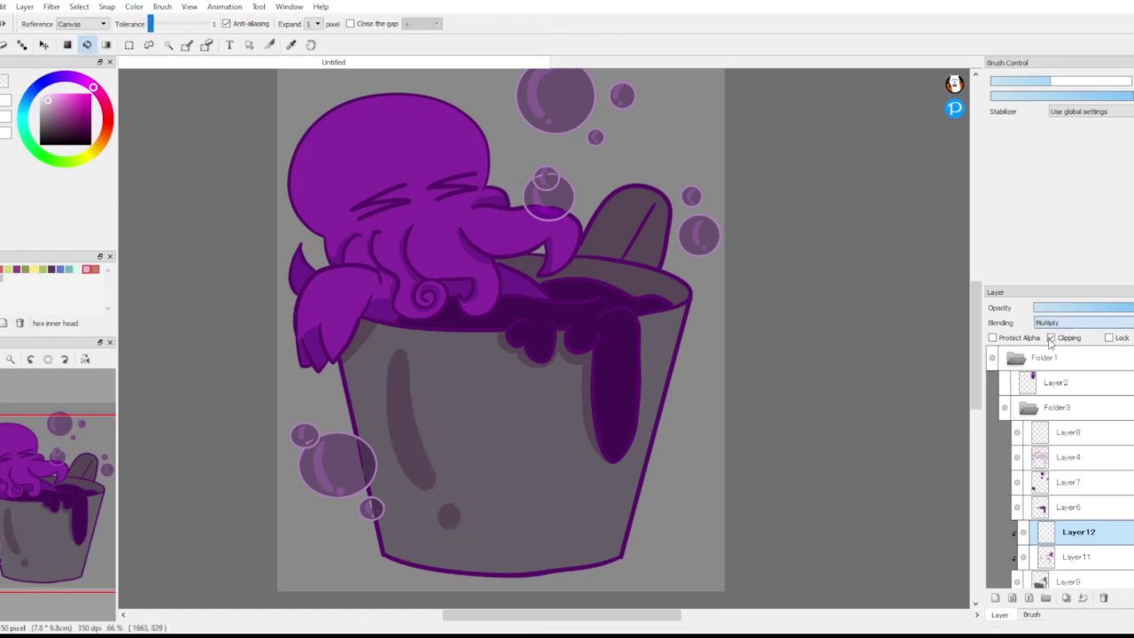
pyautogui.click(1057, 309)
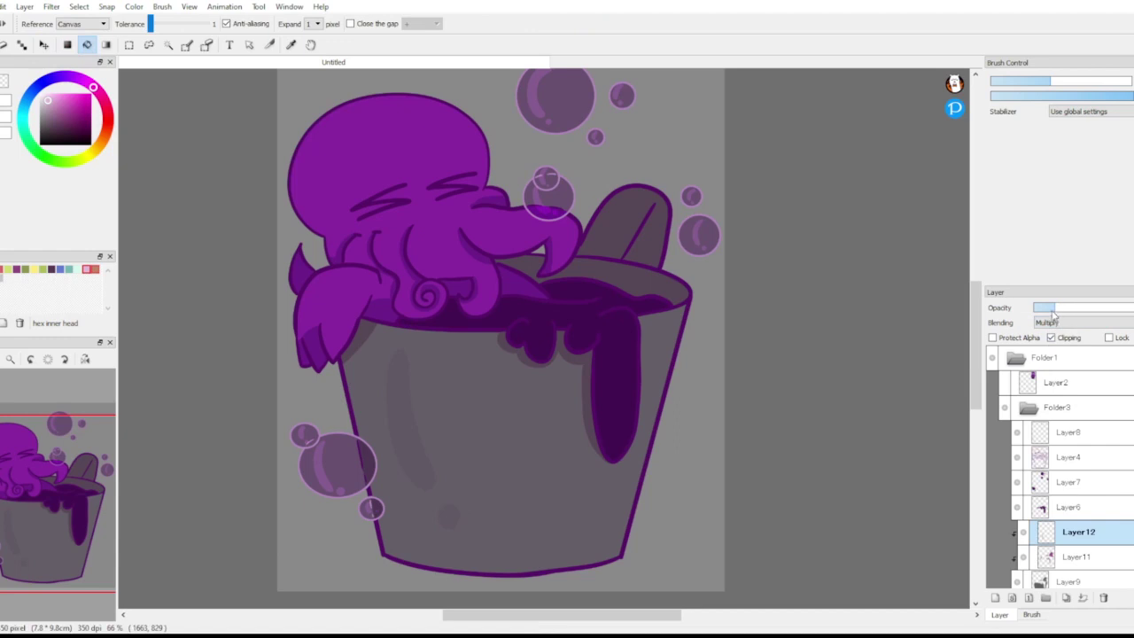
# Step: Paint pale pink highlights on the slime's surface and drips on a new layer clipped to Layer6
pyautogui.click(1057, 502)
pyautogui.click(995, 597)
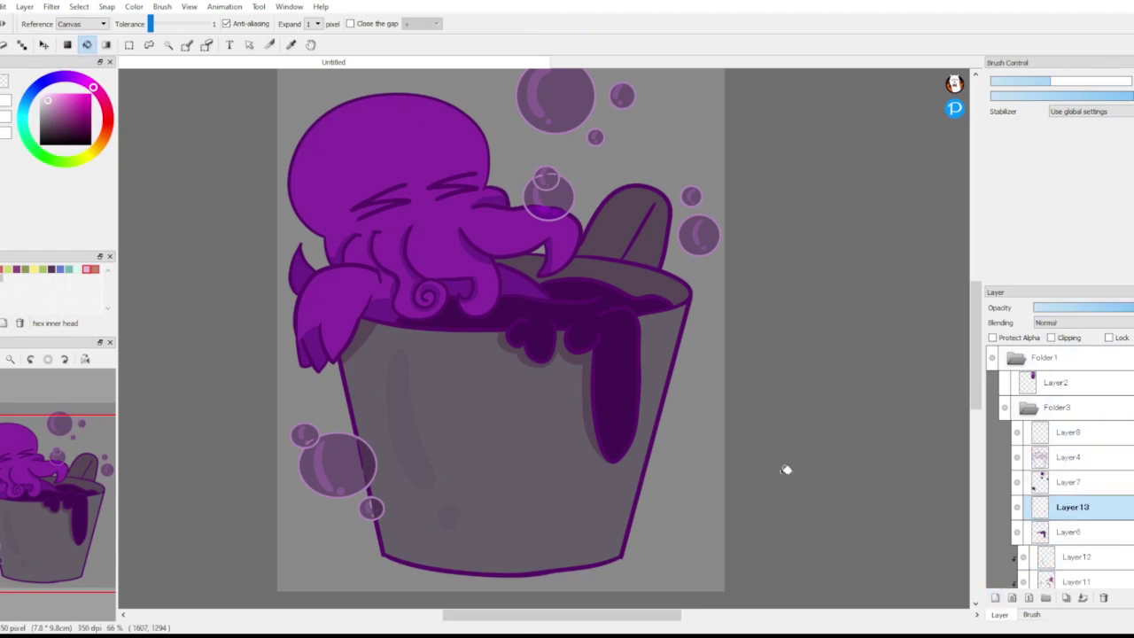
pyautogui.press('b')
pyautogui.click(582, 333)
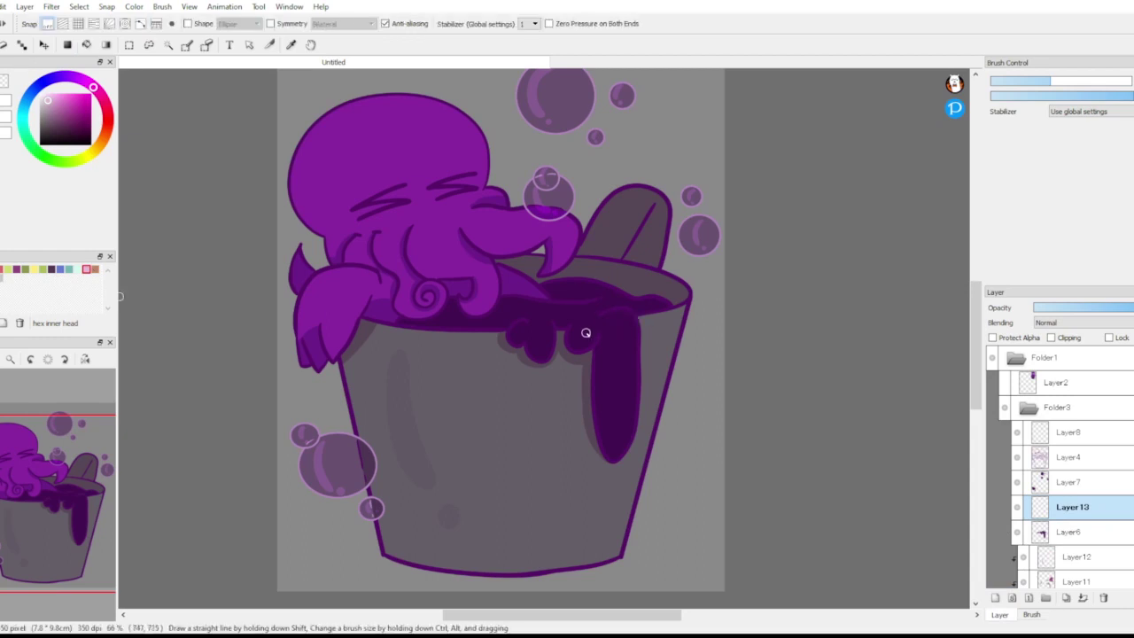
pyautogui.moveTo(616, 322); pyautogui.dragTo(616, 406)
pyautogui.click(615, 428)
pyautogui.click(517, 335)
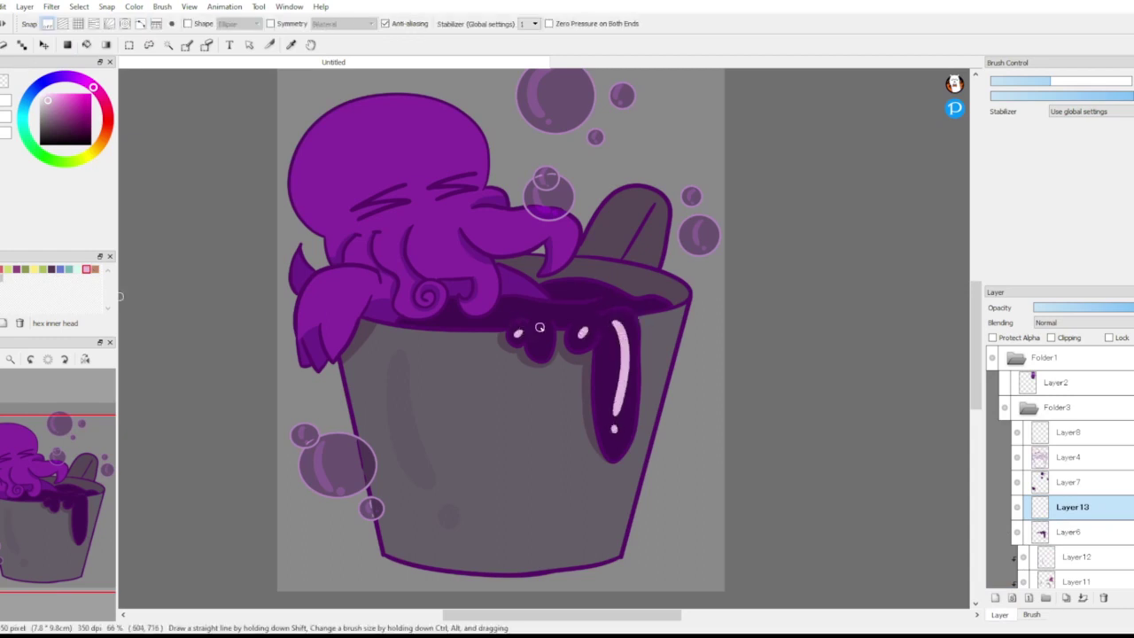
pyautogui.click(539, 335)
pyautogui.moveTo(440, 320)
pyautogui.mouseDown()
pyautogui.moveTo(494, 302)
pyautogui.moveTo(585, 307)
pyautogui.moveTo(594, 290)
pyautogui.mouseUp()
pyautogui.click(1051, 338)
pyautogui.click(613, 301)
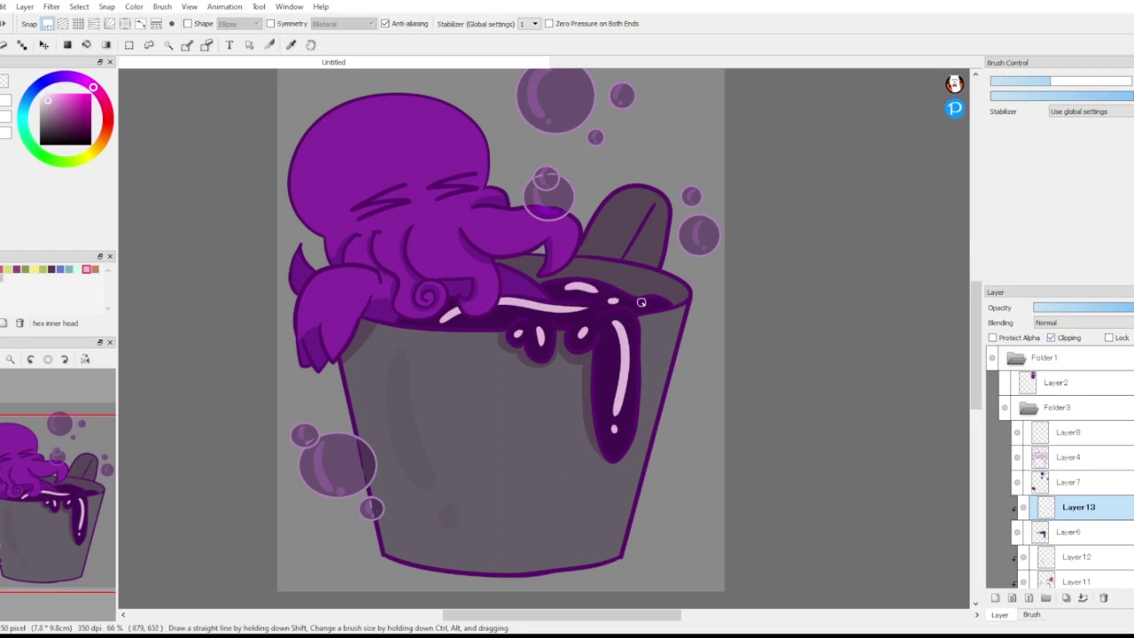
pyautogui.click(643, 302)
# Step: Set the slime highlight layer Layer13 to Overlay blending and lower its opacity to a subtle shine
pyautogui.click(1056, 323)
pyautogui.click(1048, 376)
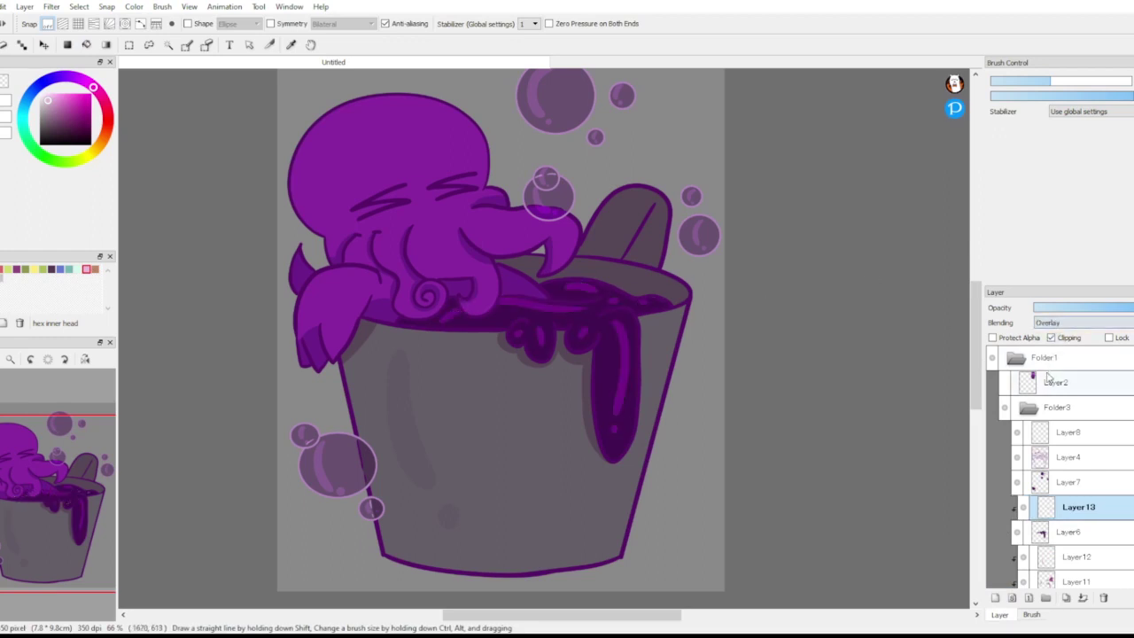
pyautogui.click(1057, 308)
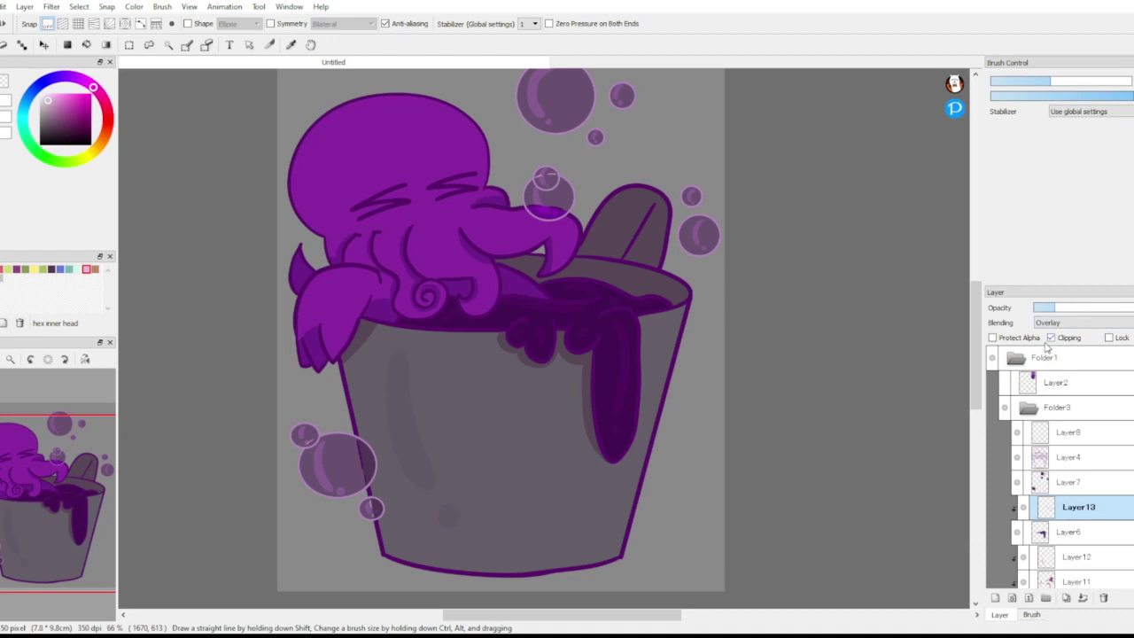
# Step: Add a new layer between Folder3 and Folder2 and draw a large filled pale pink ellipse behind the octopus and bucket
pyautogui.click(1027, 407)
pyautogui.click(1032, 432)
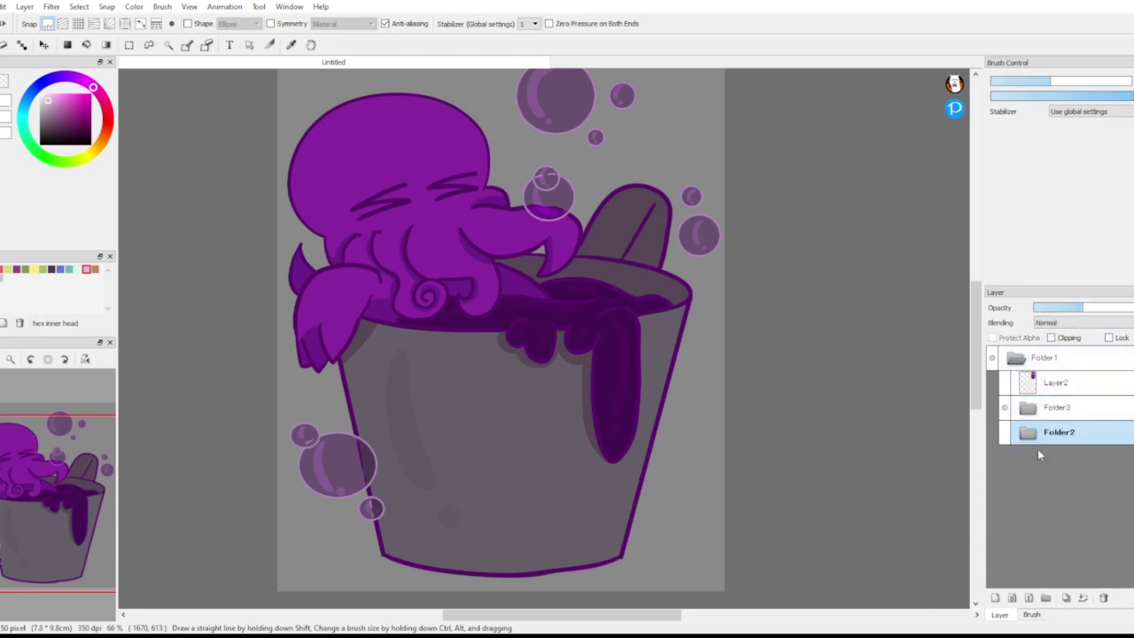
pyautogui.click(995, 599)
pyautogui.press('u')
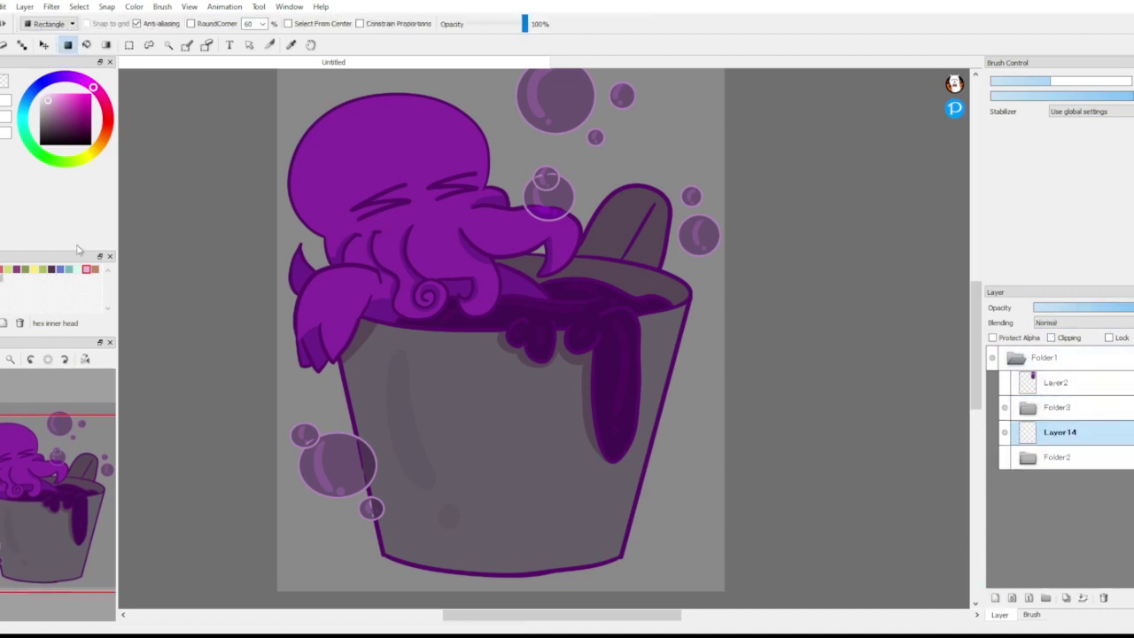
pyautogui.click(11, 359)
pyautogui.click(70, 25)
pyautogui.click(61, 43)
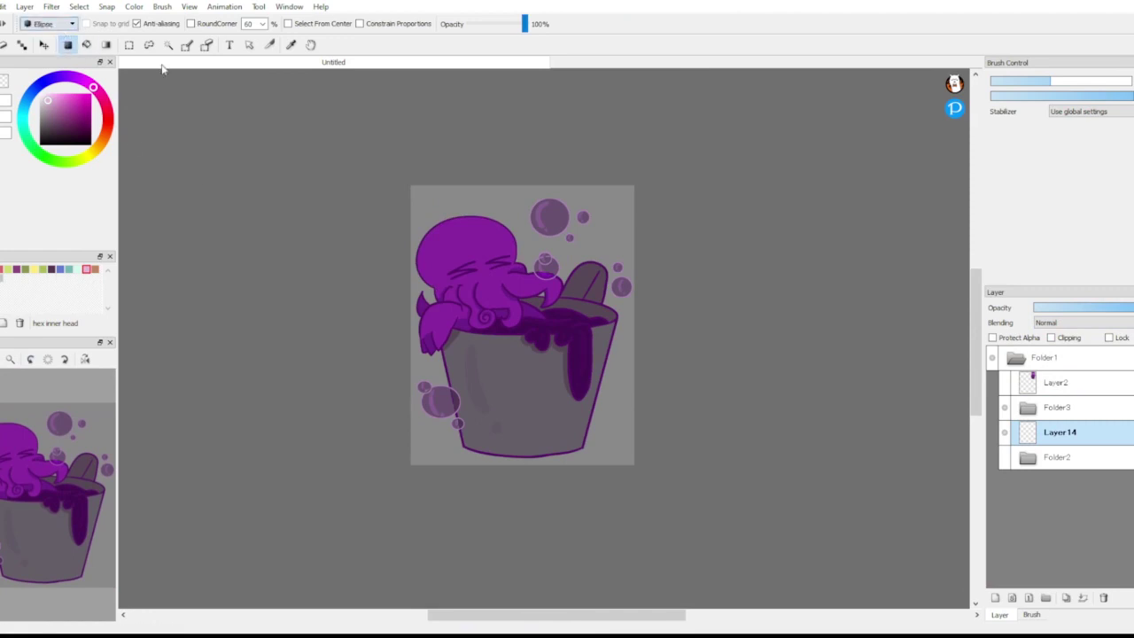
pyautogui.moveTo(421, 197); pyautogui.dragTo(623, 376)
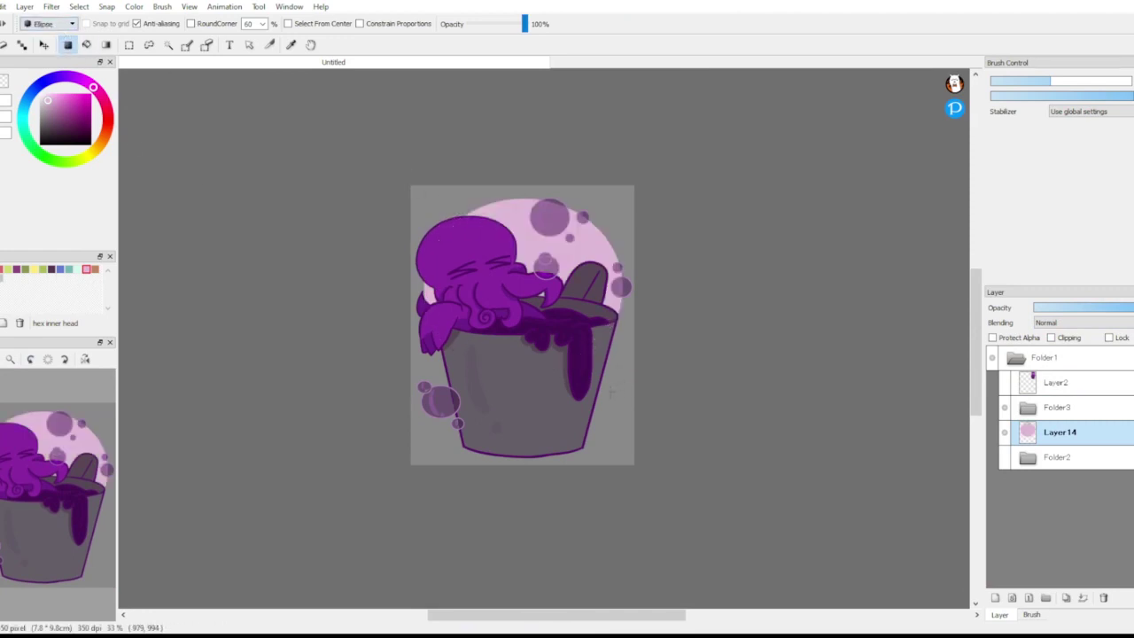
# Step: Add a new layer beneath the pink ellipse's layer and cover the whole canvas with dark plum as the background
pyautogui.click(1073, 455)
pyautogui.click(996, 599)
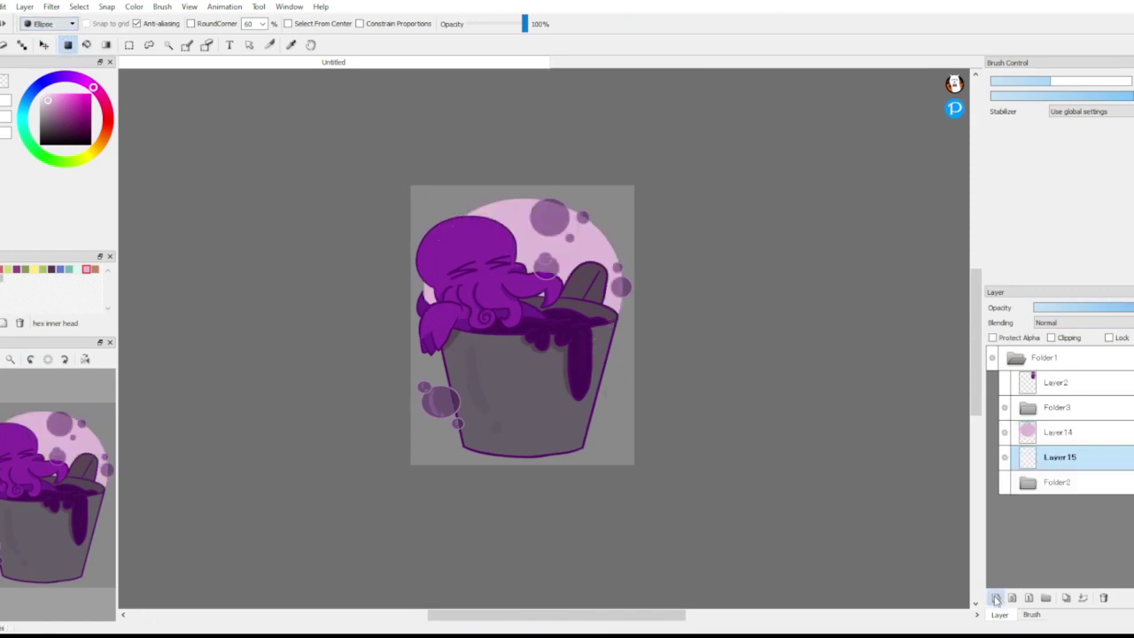
pyautogui.moveTo(304, 99); pyautogui.dragTo(772, 528)
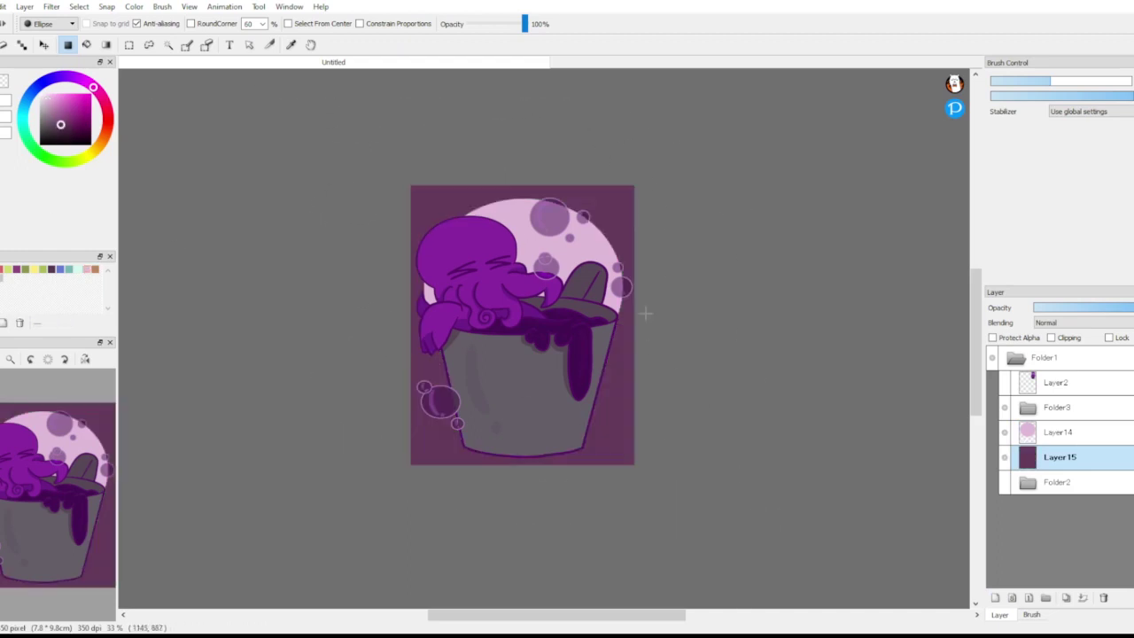
# Step: Sample the ellipse's pale pink and add the text "Ace's scribbles" near the canvas's lower right corner
pyautogui.click(292, 44)
pyautogui.click(518, 208)
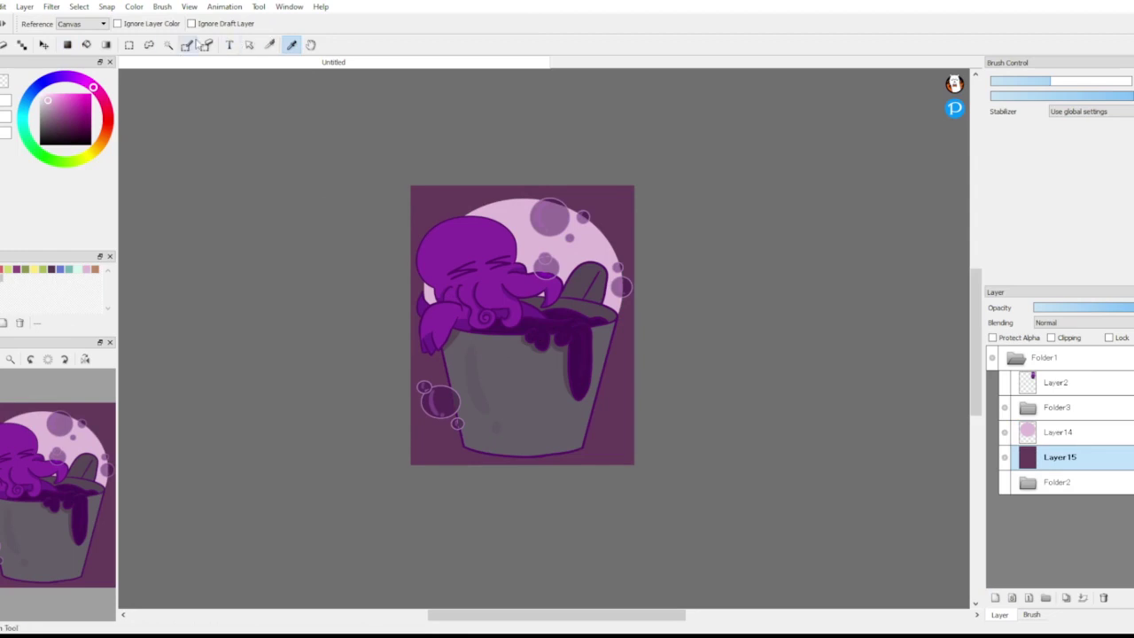
pyautogui.click(230, 44)
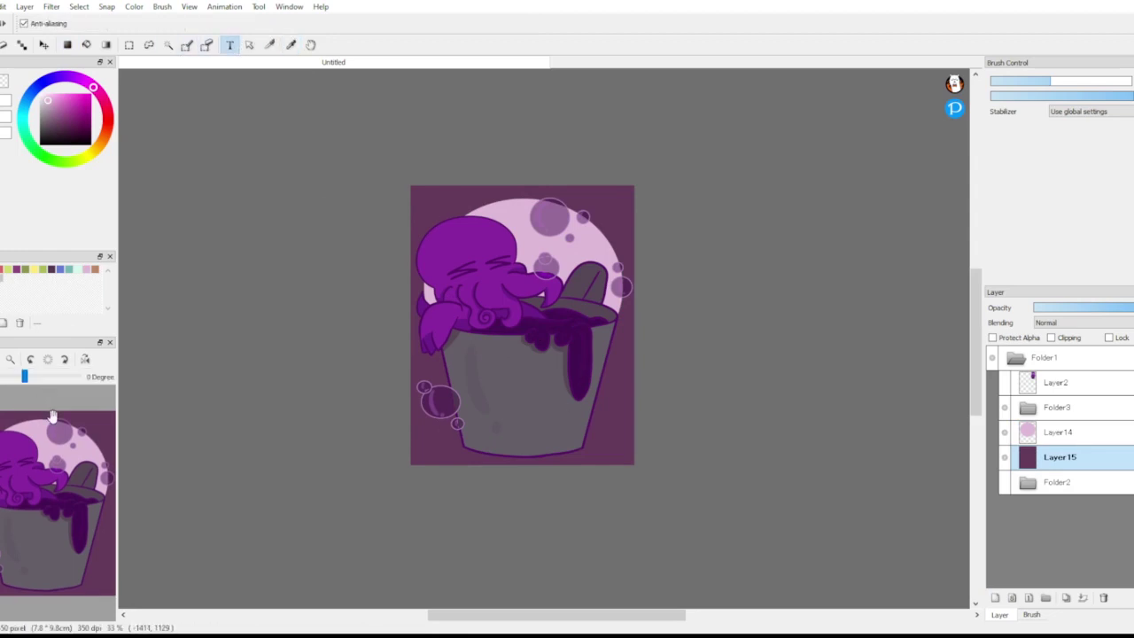
pyautogui.scroll(1, 569, 431)
pyautogui.click(638, 493)
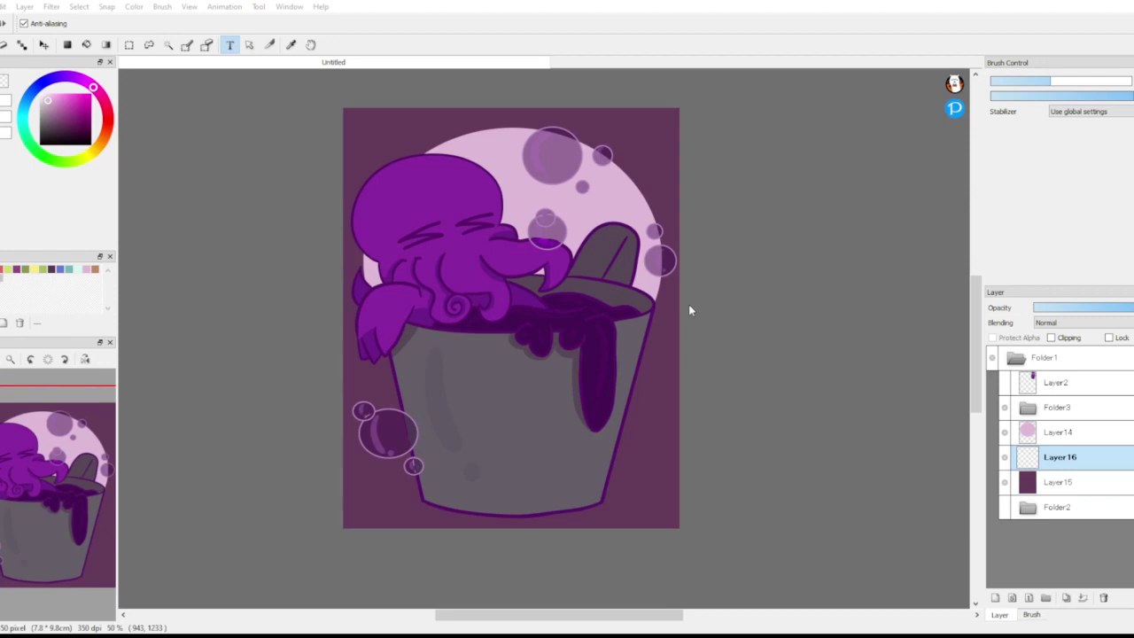
pyautogui.write("Ace's scribbles")
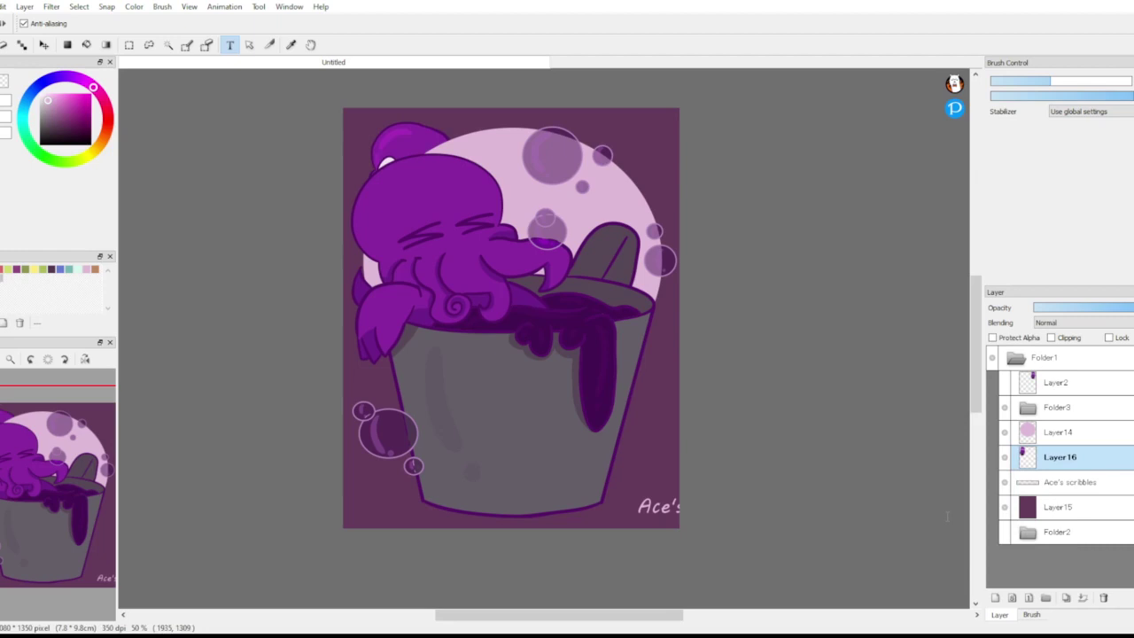
# Step: Place a pasted copy of the signature text, rotated to run along the bucket's right edge, and hide the original text layer
pyautogui.hotkey('ctrl', 'z')
pyautogui.hotkey('ctrl', 'c')
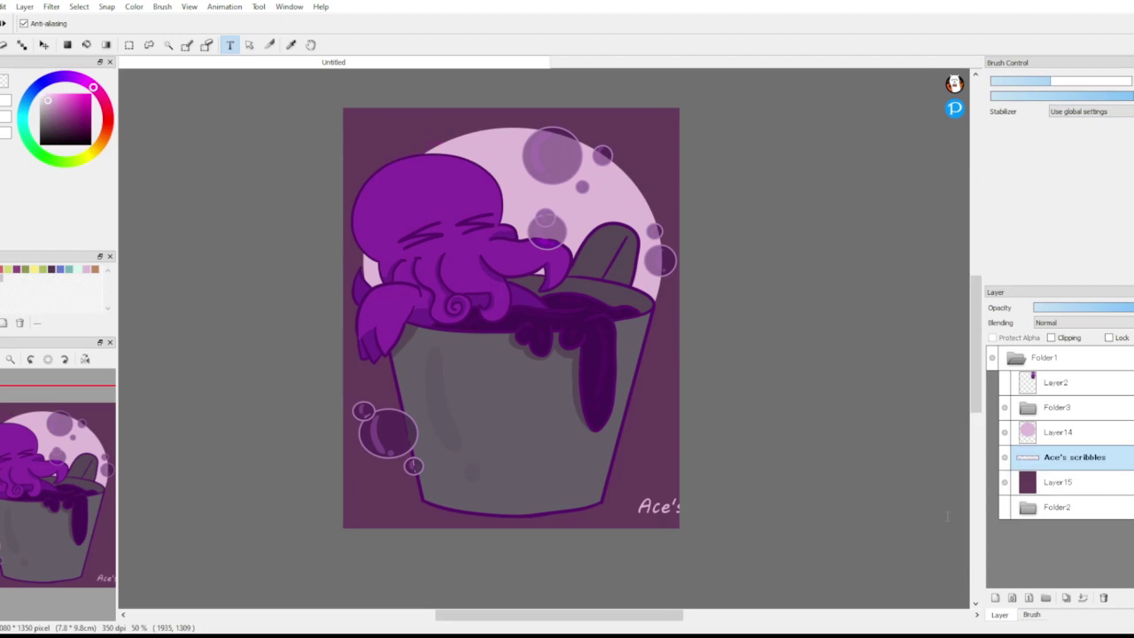
pyautogui.hotkey('ctrl', 'v')
pyautogui.hotkey('ctrl', 't')
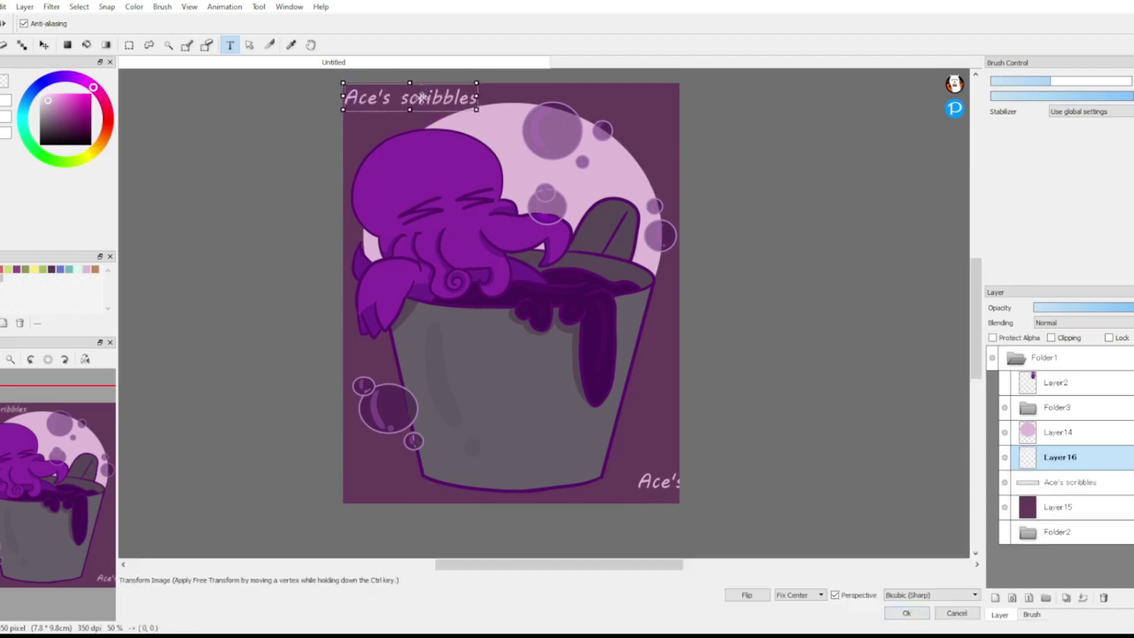
pyautogui.moveTo(421, 96); pyautogui.dragTo(620, 429)
pyautogui.moveTo(691, 447)
pyautogui.mouseDown()
pyautogui.moveTo(749, 455)
pyautogui.moveTo(638, 506)
pyautogui.moveTo(631, 443)
pyautogui.mouseUp()
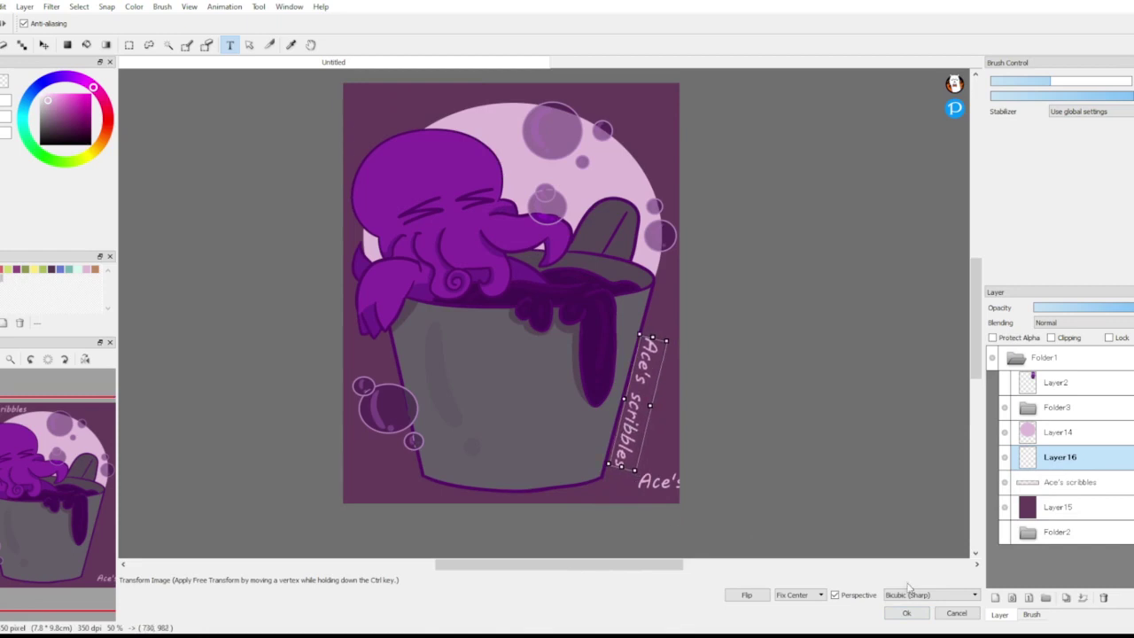
pyautogui.click(906, 613)
pyautogui.click(1004, 482)
pyautogui.moveTo(1054, 456); pyautogui.dragTo(1026, 363)
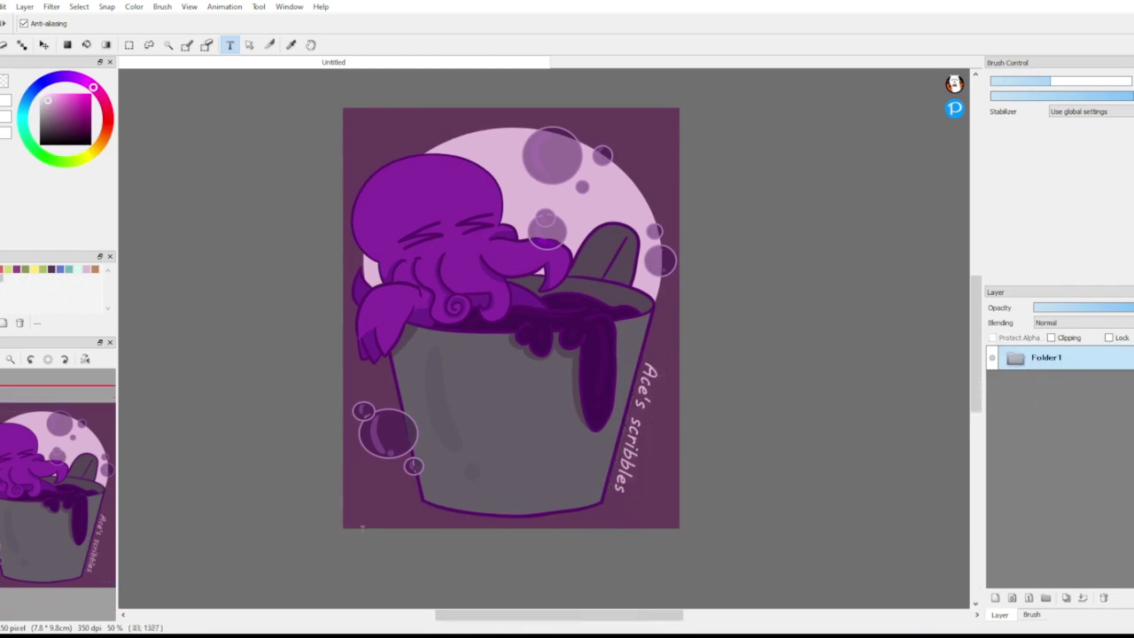